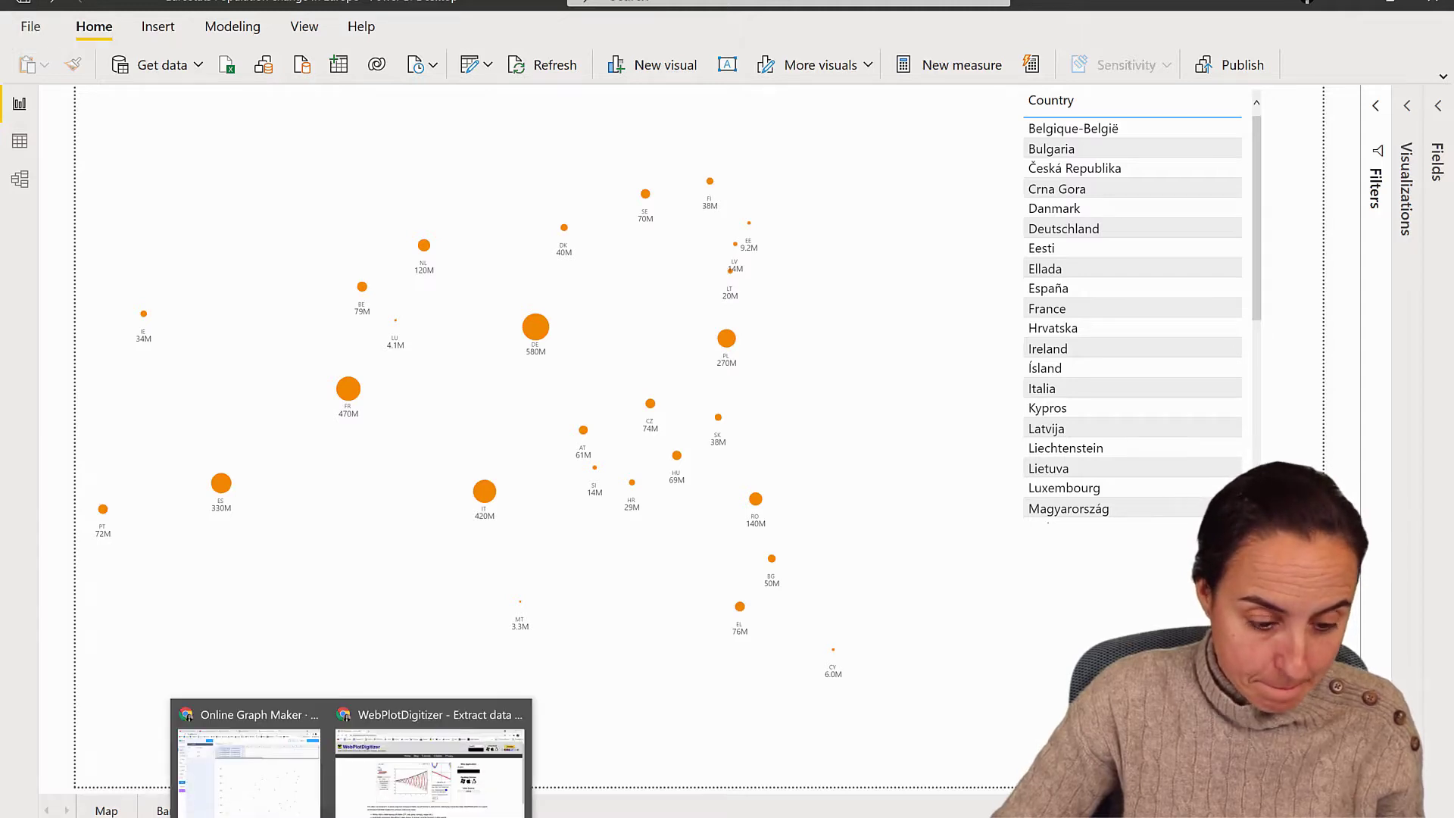
Step: Launch the WebPlotDigitizer 4.5 web app from automeris.io to show its sample chart
{"action": "left_click", "coordinate": [455, 758]}
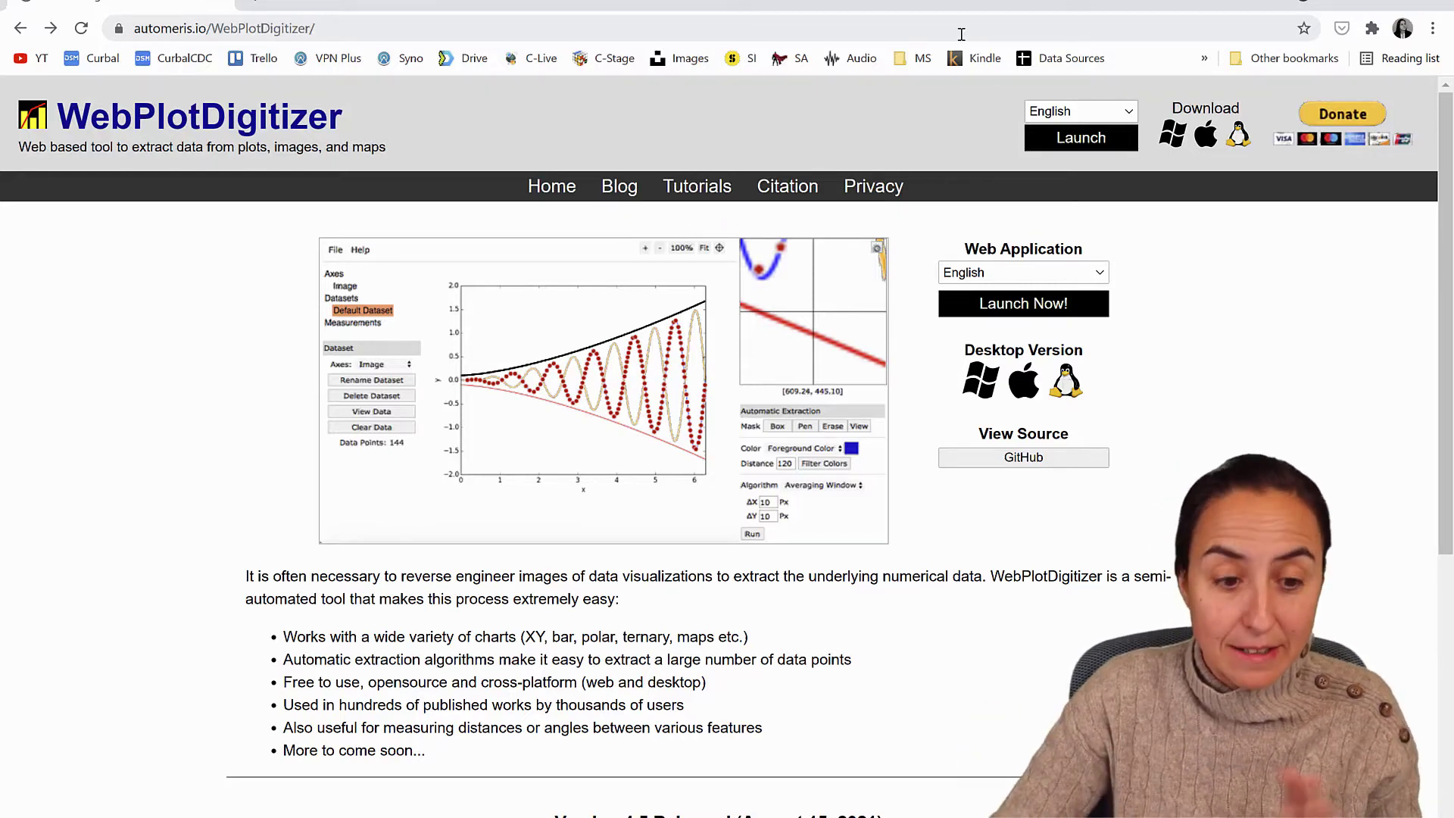
{"action": "left_click", "coordinate": [1074, 308]}
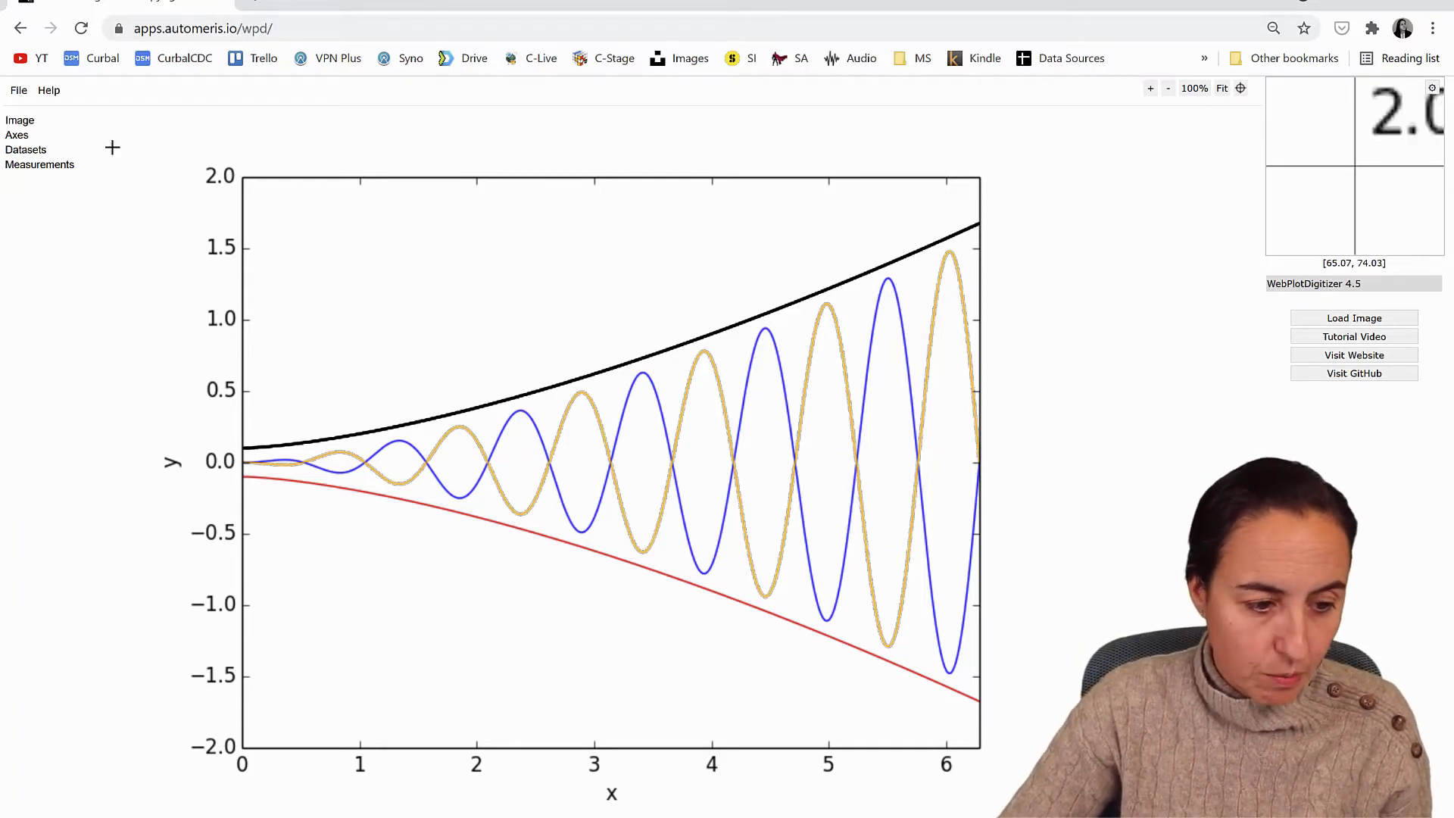
Step: Bring up Snagit Editor with the bubble map numbered by markers 1 to 27
{"action": "key", "text": "alt+Tab"}
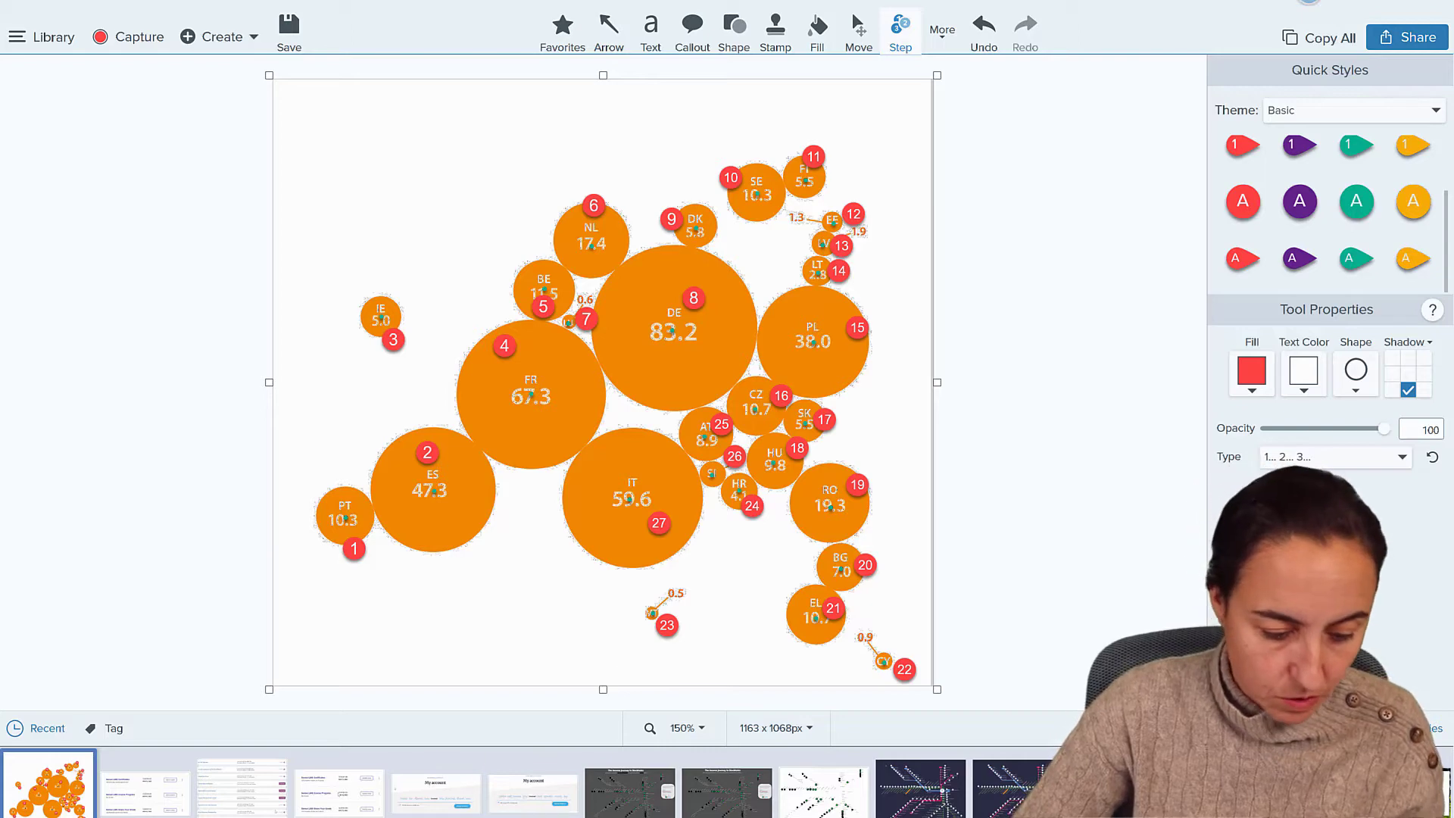
Step: Load the annotated Europe bubble map image into WebPlotDigitizer
{"action": "left_click", "coordinate": [406, 767]}
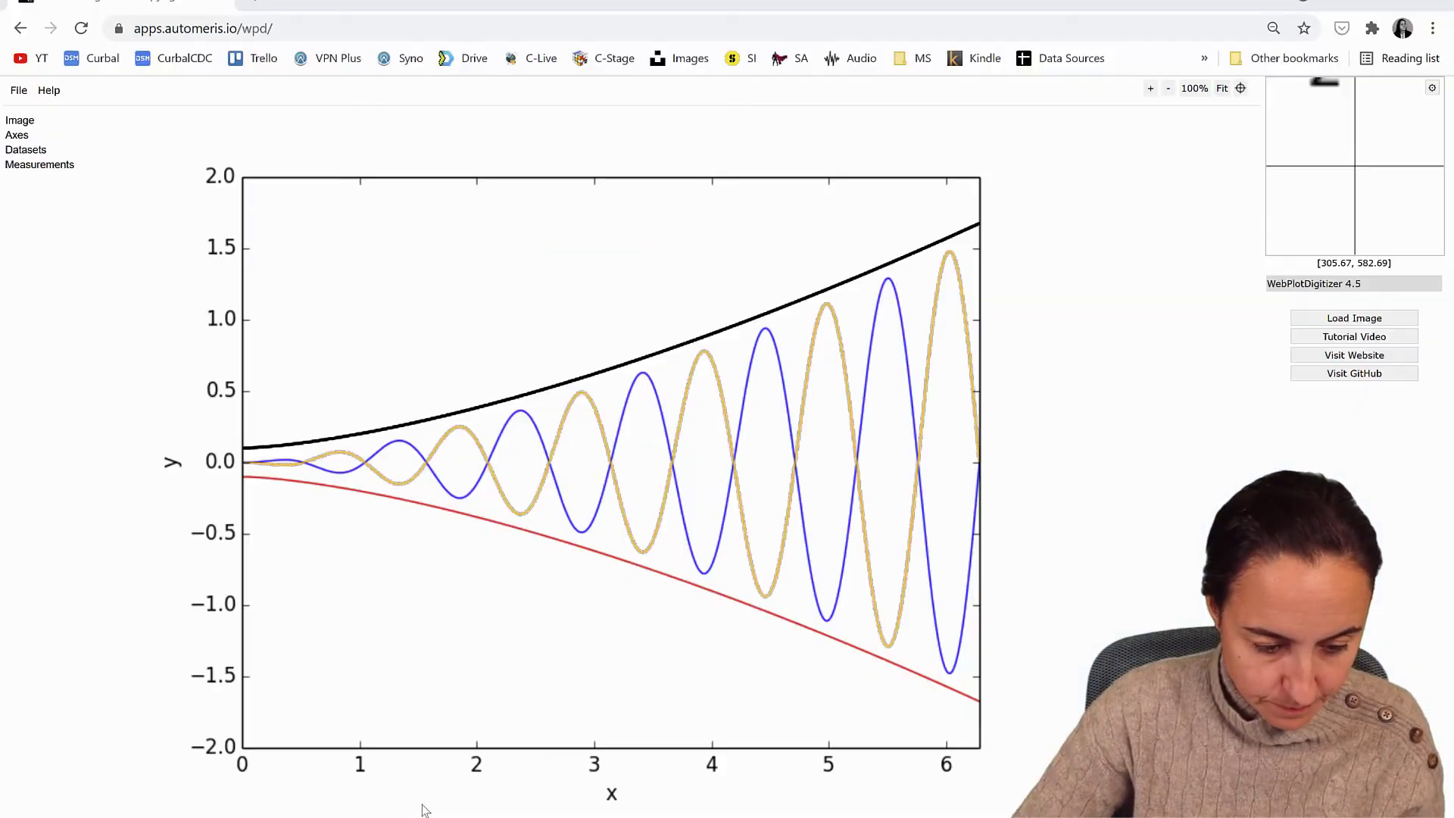
{"action": "left_click", "coordinate": [14, 91]}
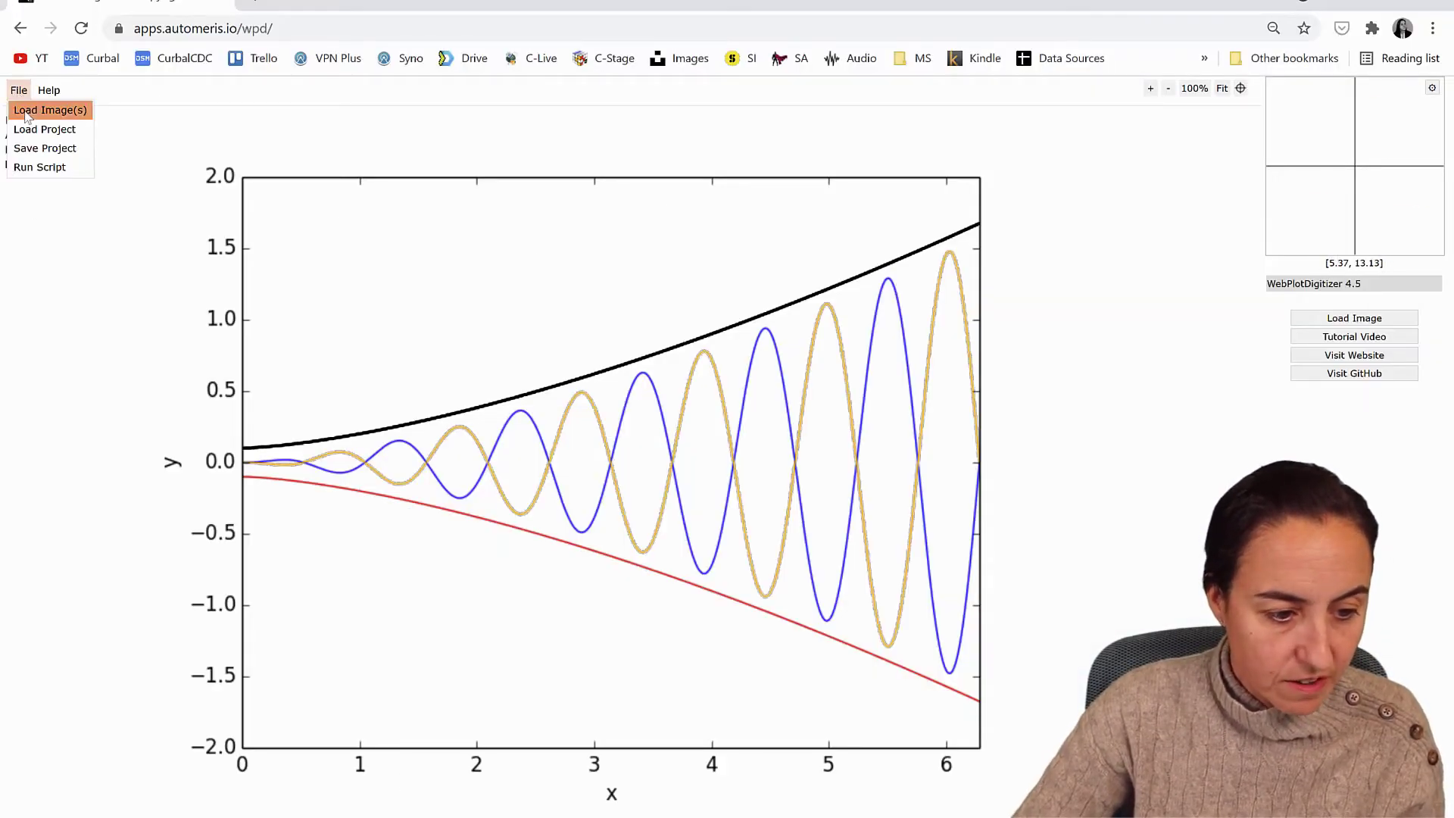
{"action": "left_click", "coordinate": [24, 111]}
{"action": "left_click", "coordinate": [677, 172]}
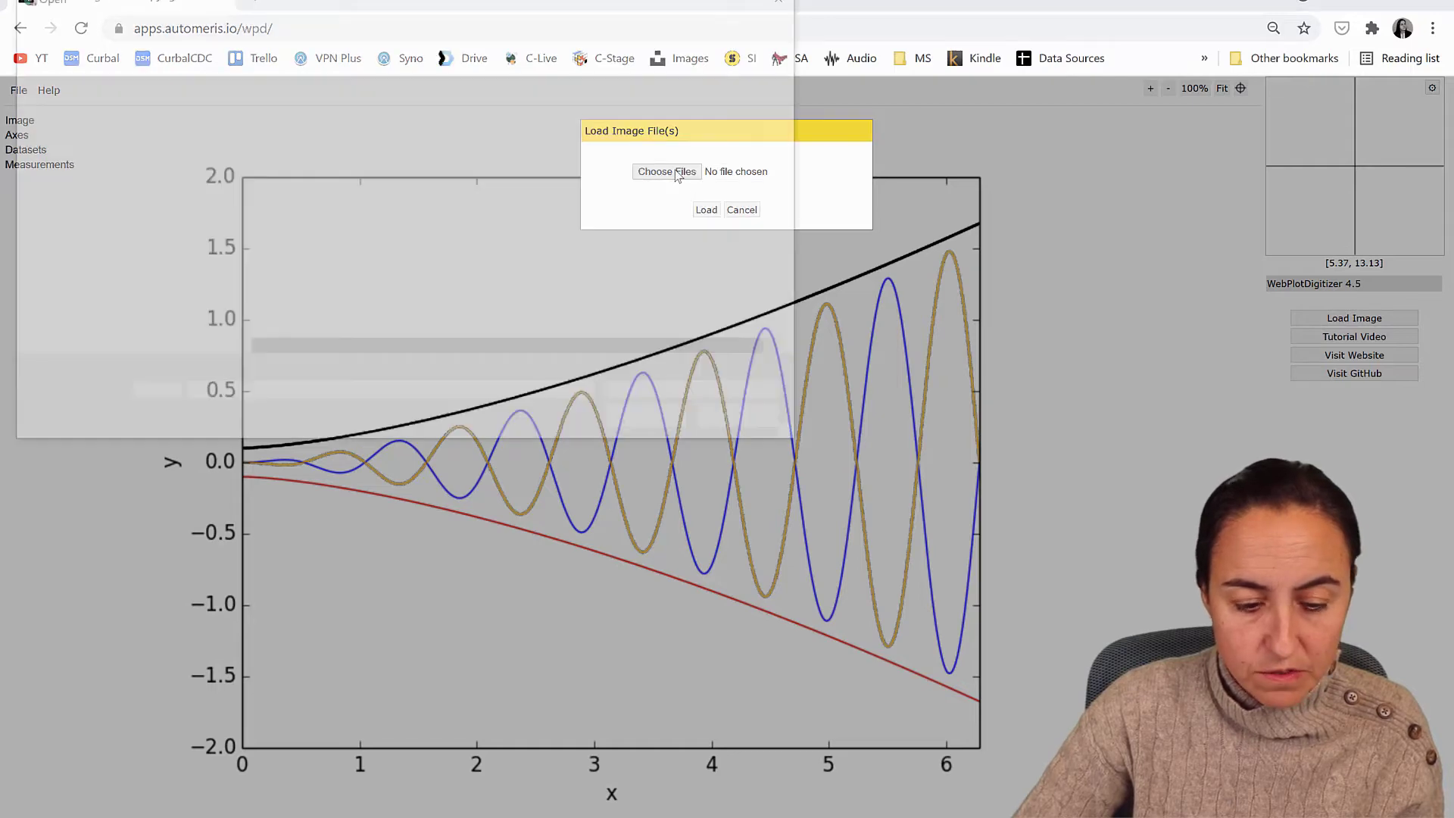
{"action": "left_click", "coordinate": [364, 113]}
{"action": "left_click", "coordinate": [648, 421]}
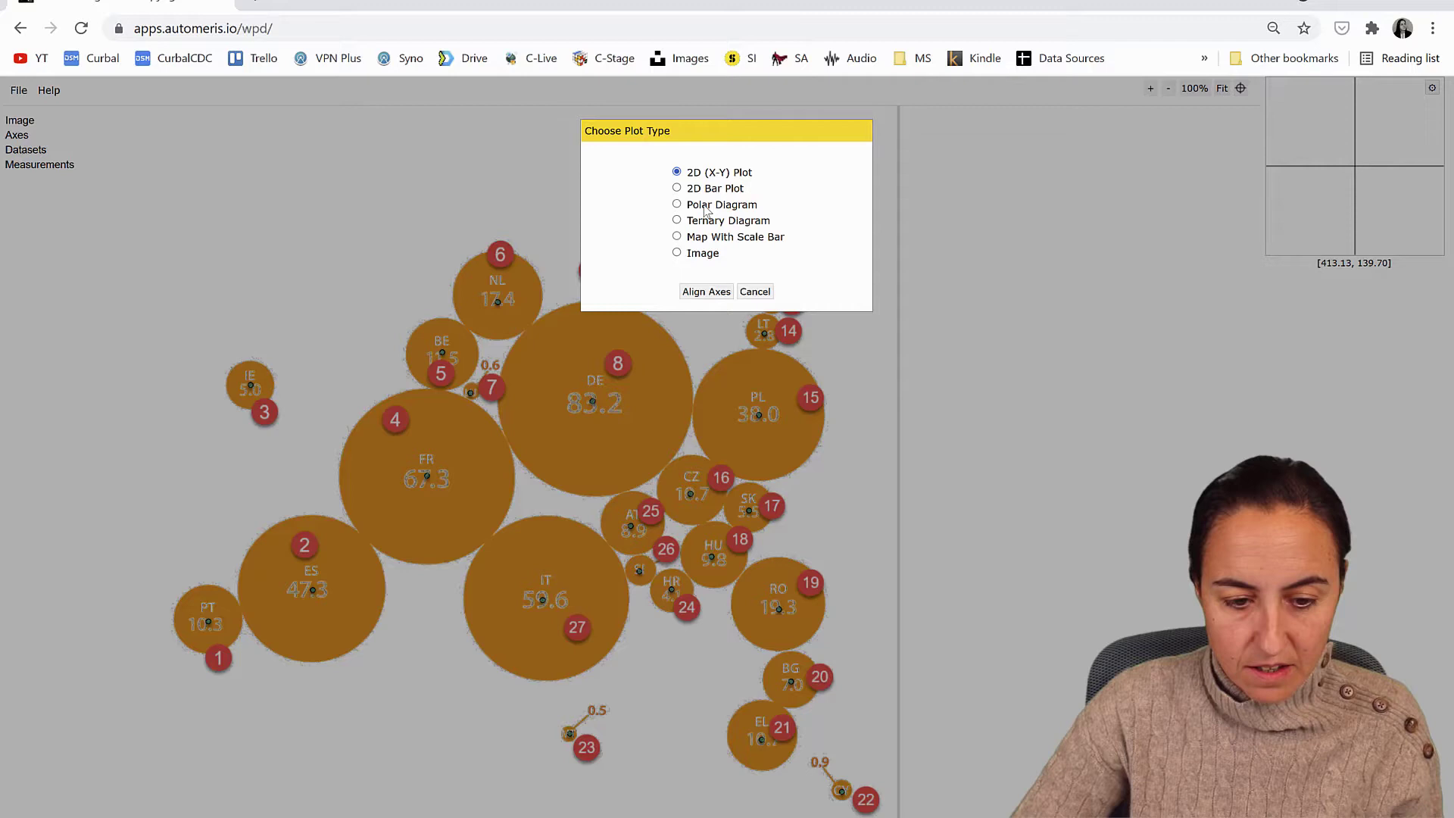
Step: Align 2D X-Y axes with X1, X2 at the bottom corners and Y1, Y2 on the left edge
{"action": "left_click", "coordinate": [704, 295]}
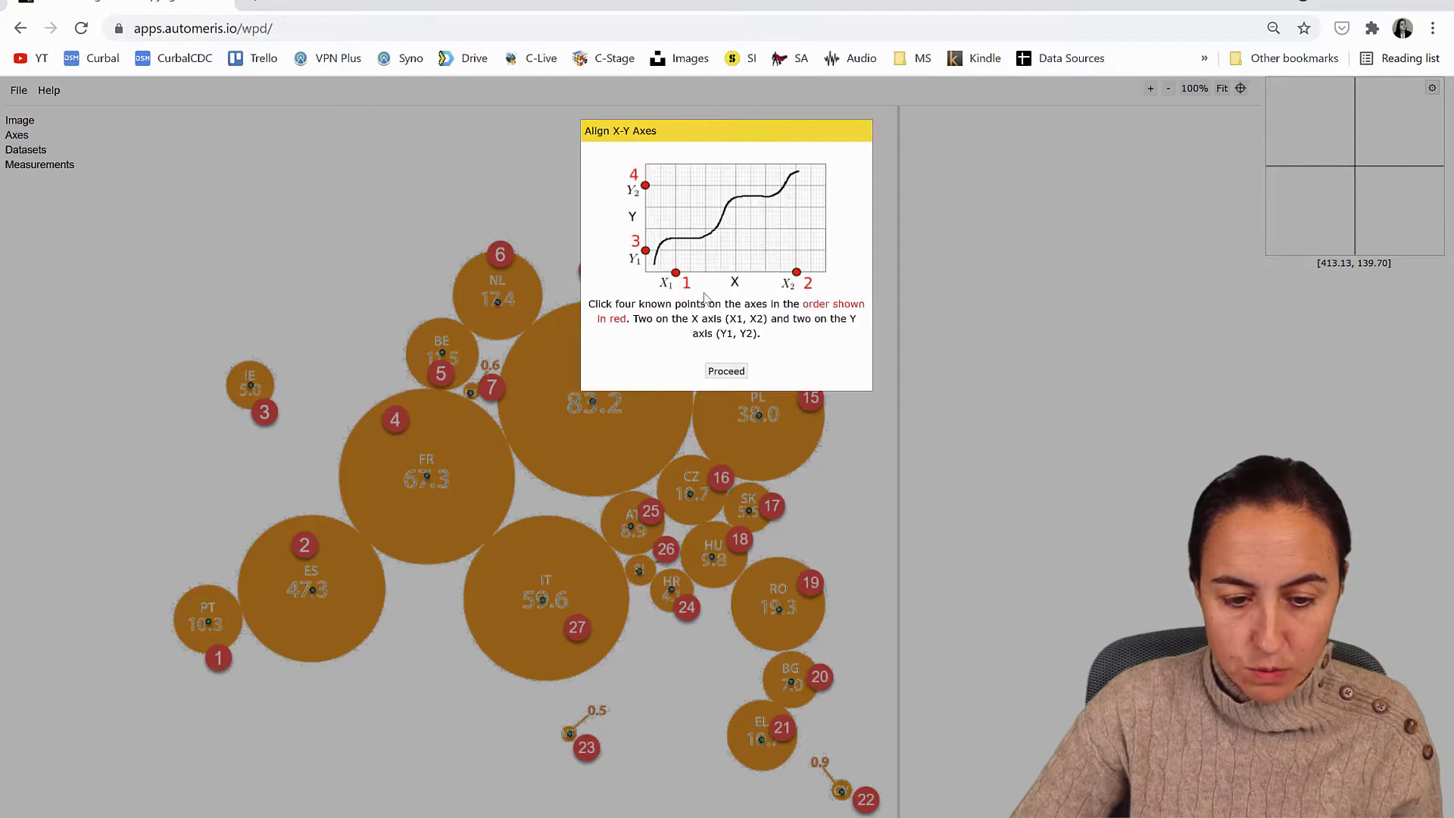
{"action": "left_click", "coordinate": [739, 370]}
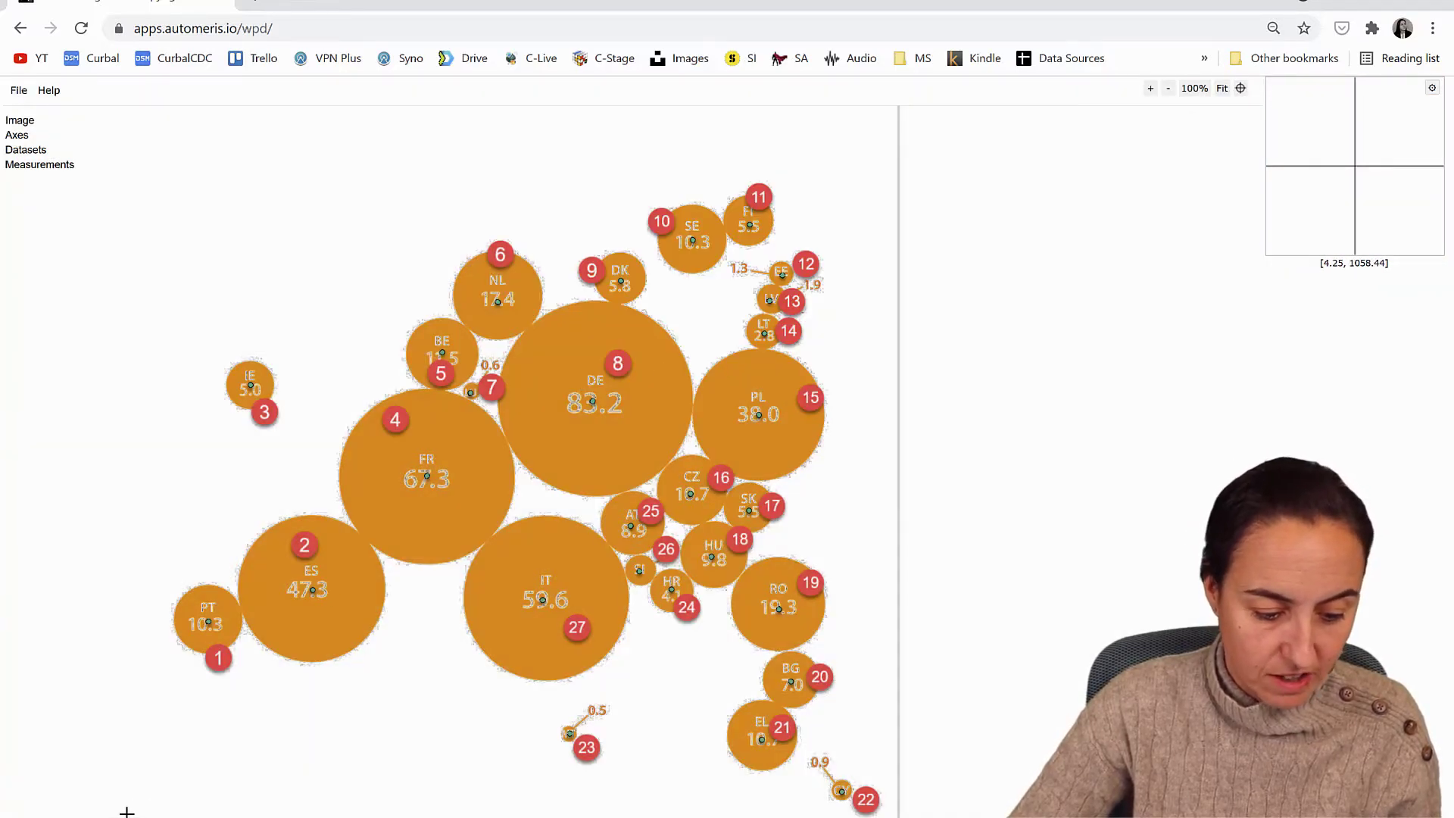
{"action": "left_click", "coordinate": [126, 812]}
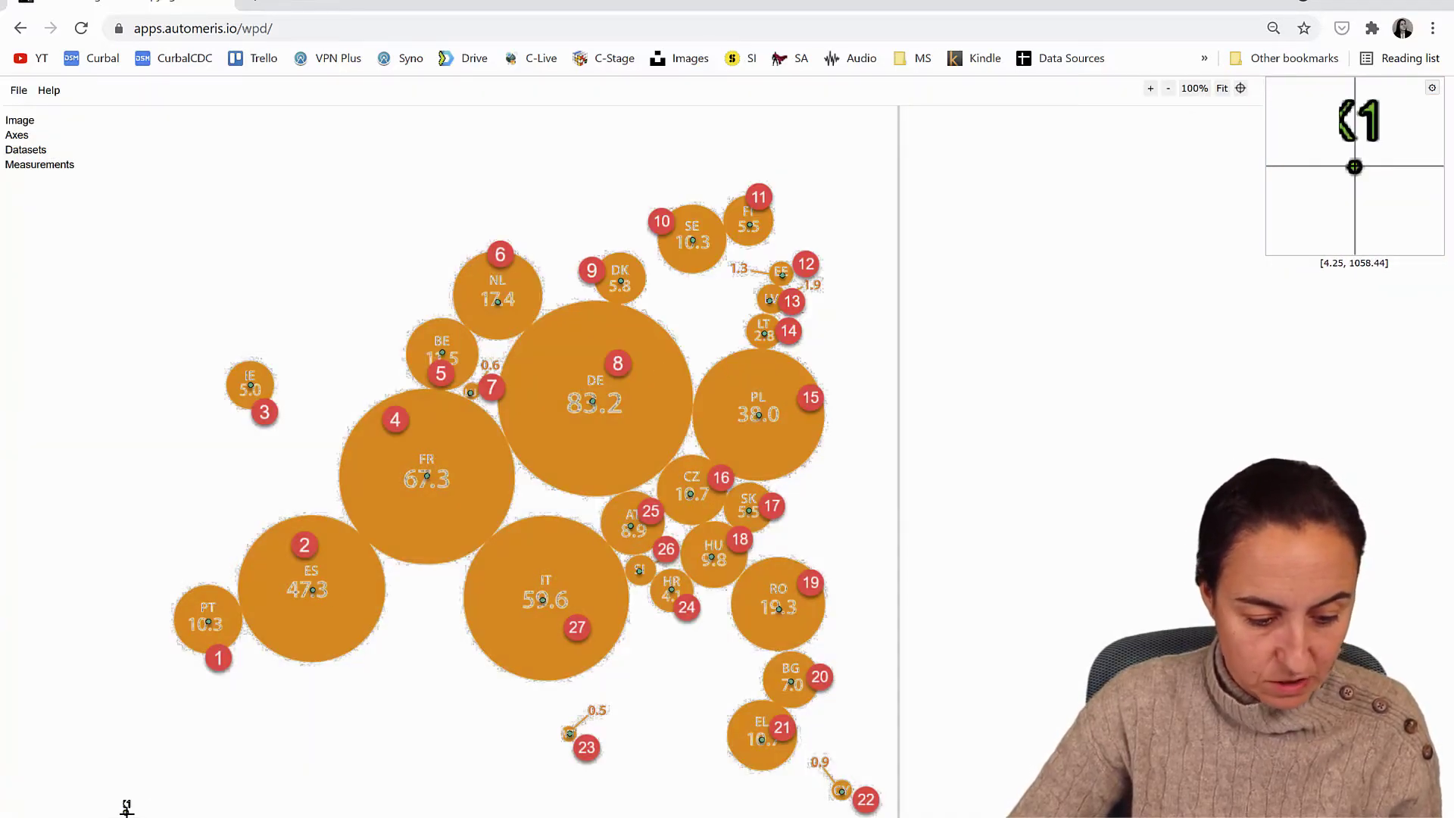
{"action": "left_click", "coordinate": [886, 814]}
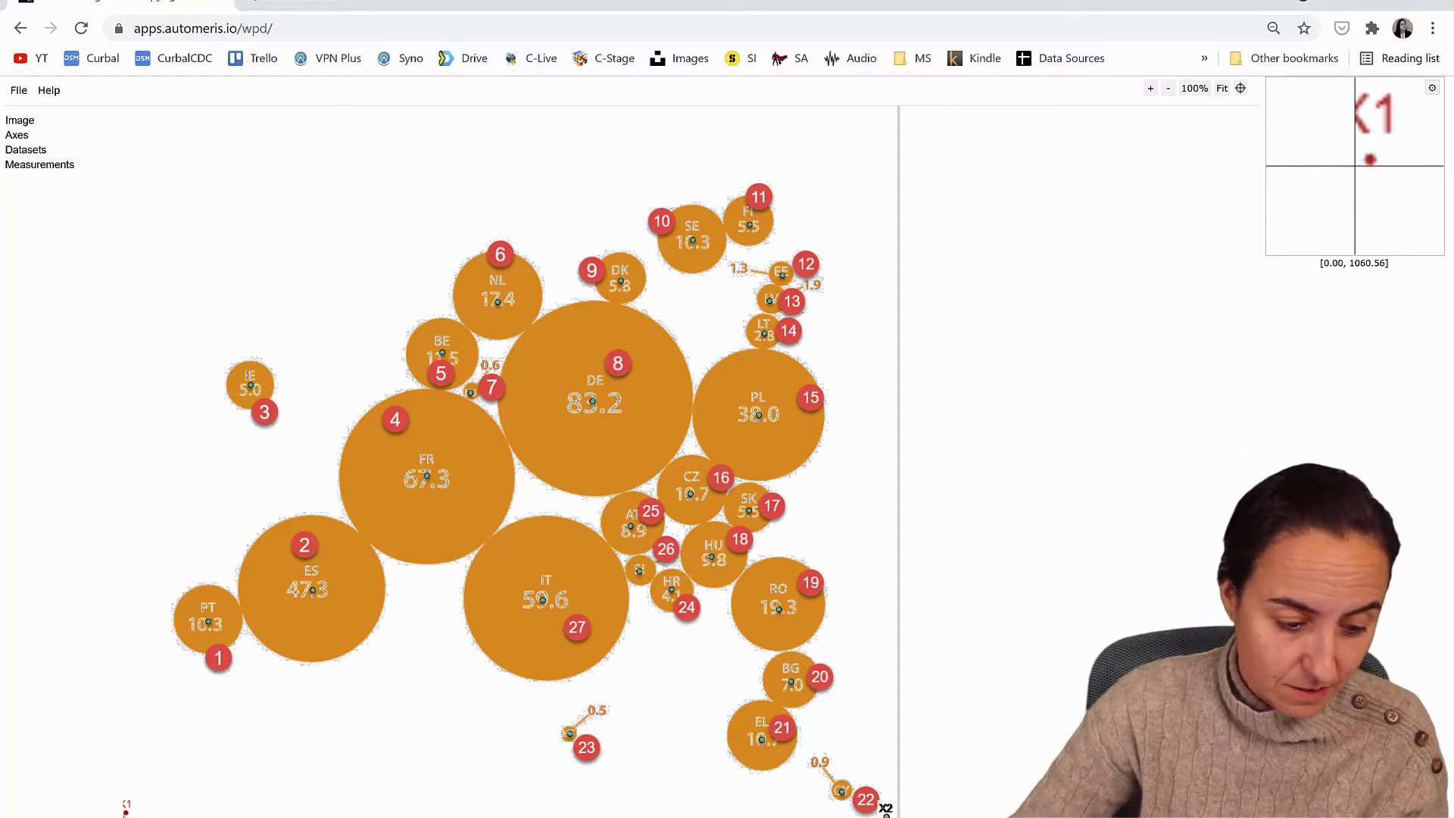
{"action": "left_click", "coordinate": [126, 809]}
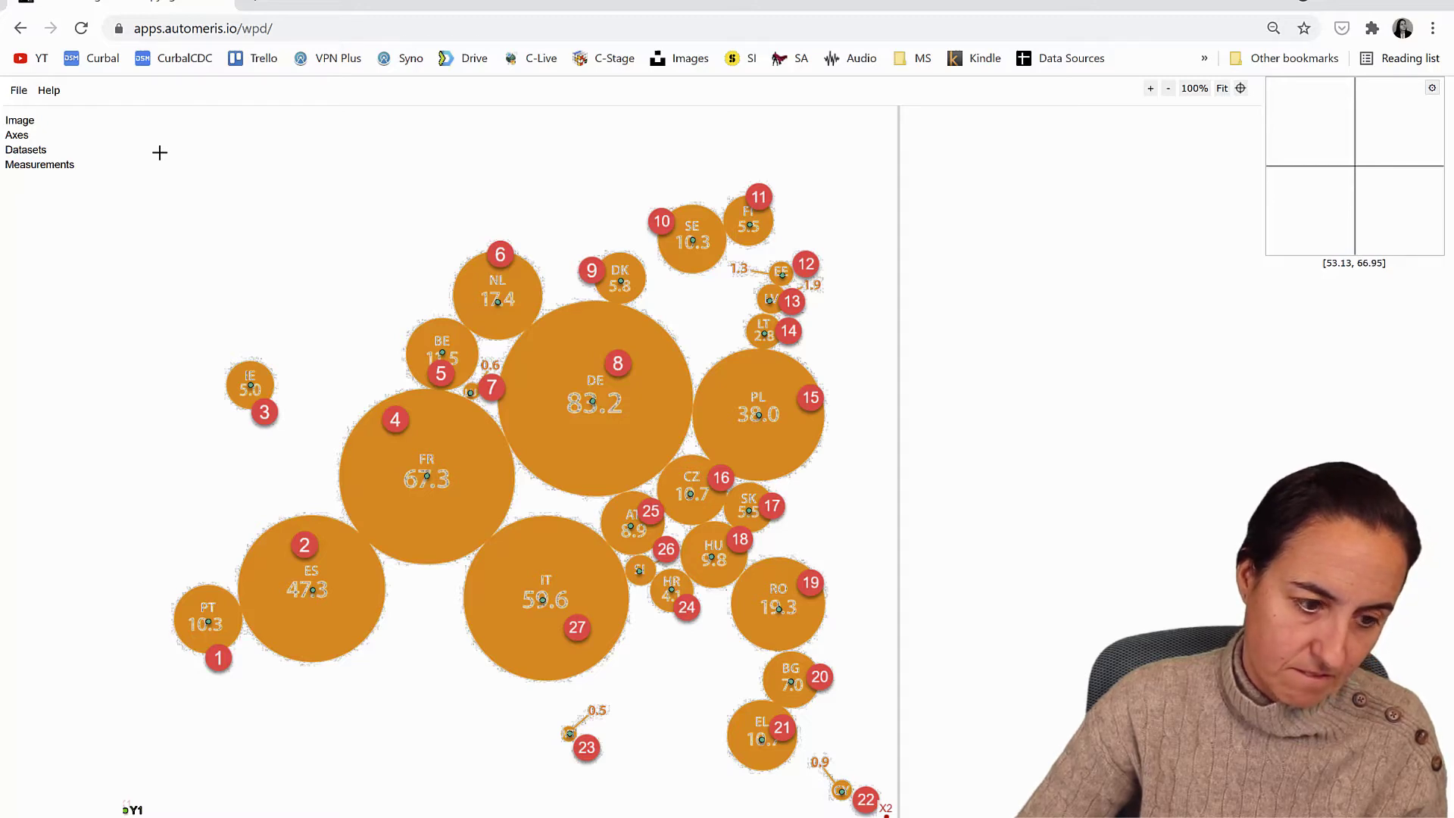
{"action": "left_click", "coordinate": [161, 154]}
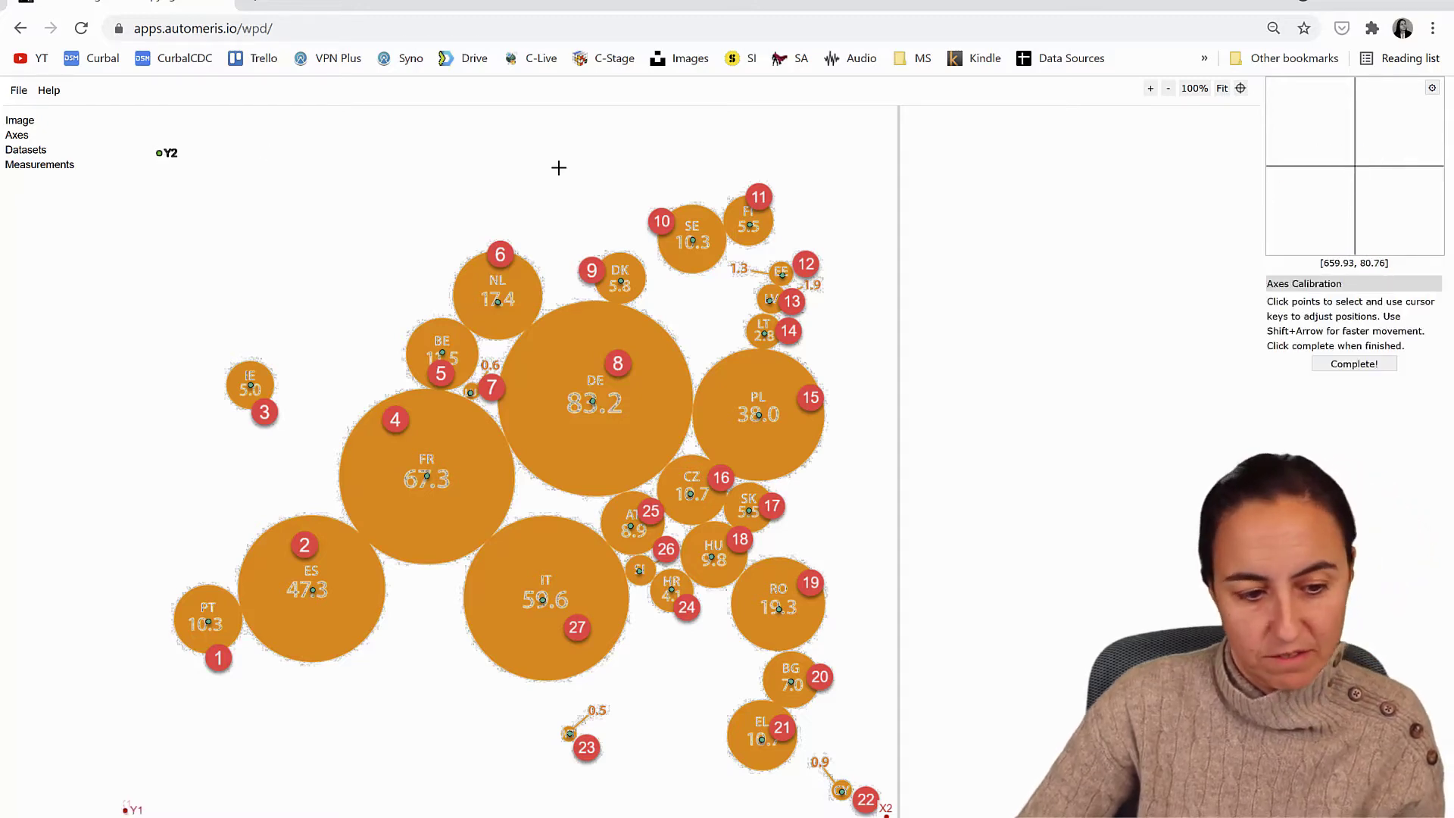
Step: Calibrate both the x and y axes to run from 0 to 1000
{"action": "left_click", "coordinate": [1349, 367]}
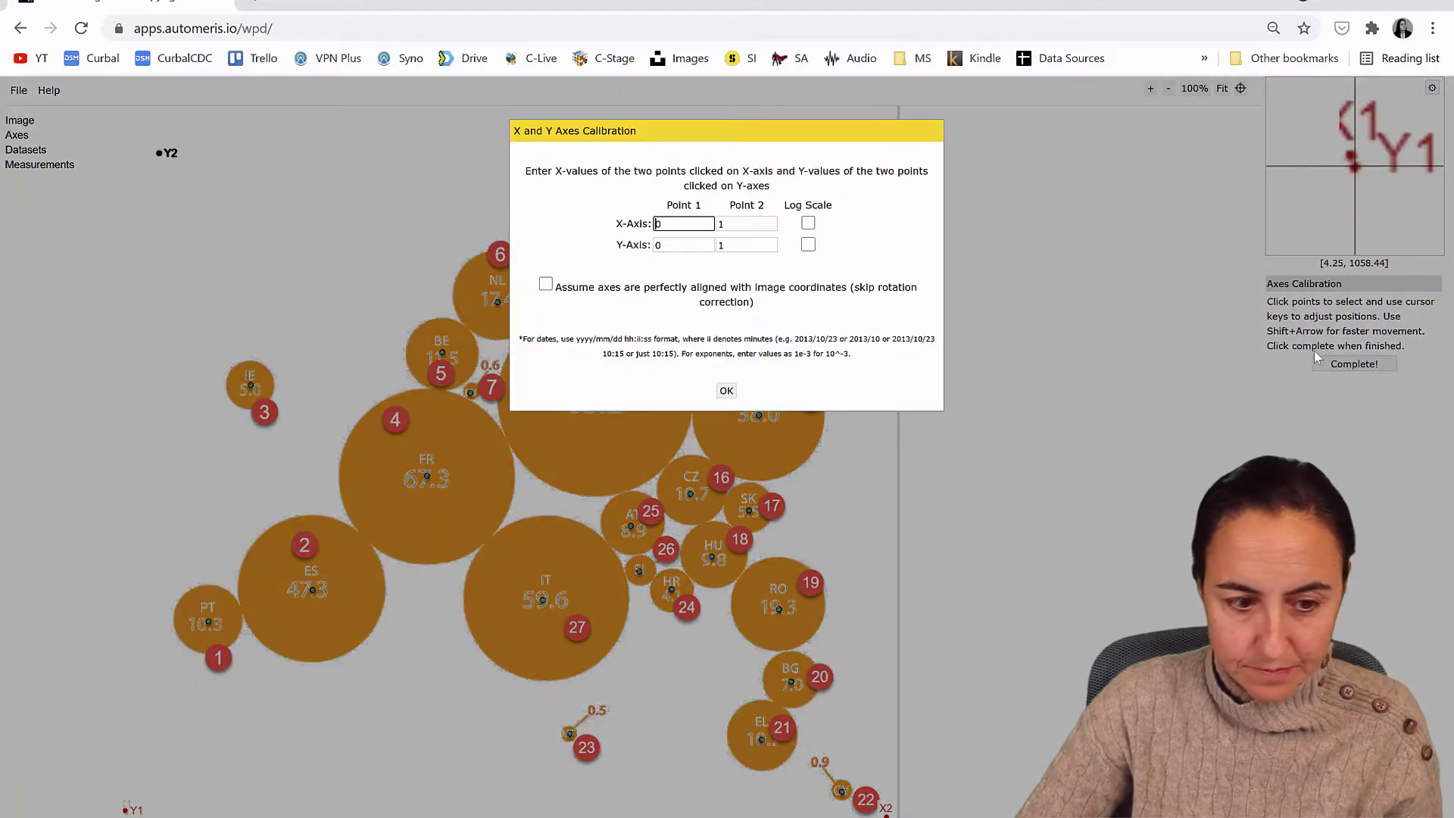
{"action": "left_click", "coordinate": [762, 227]}
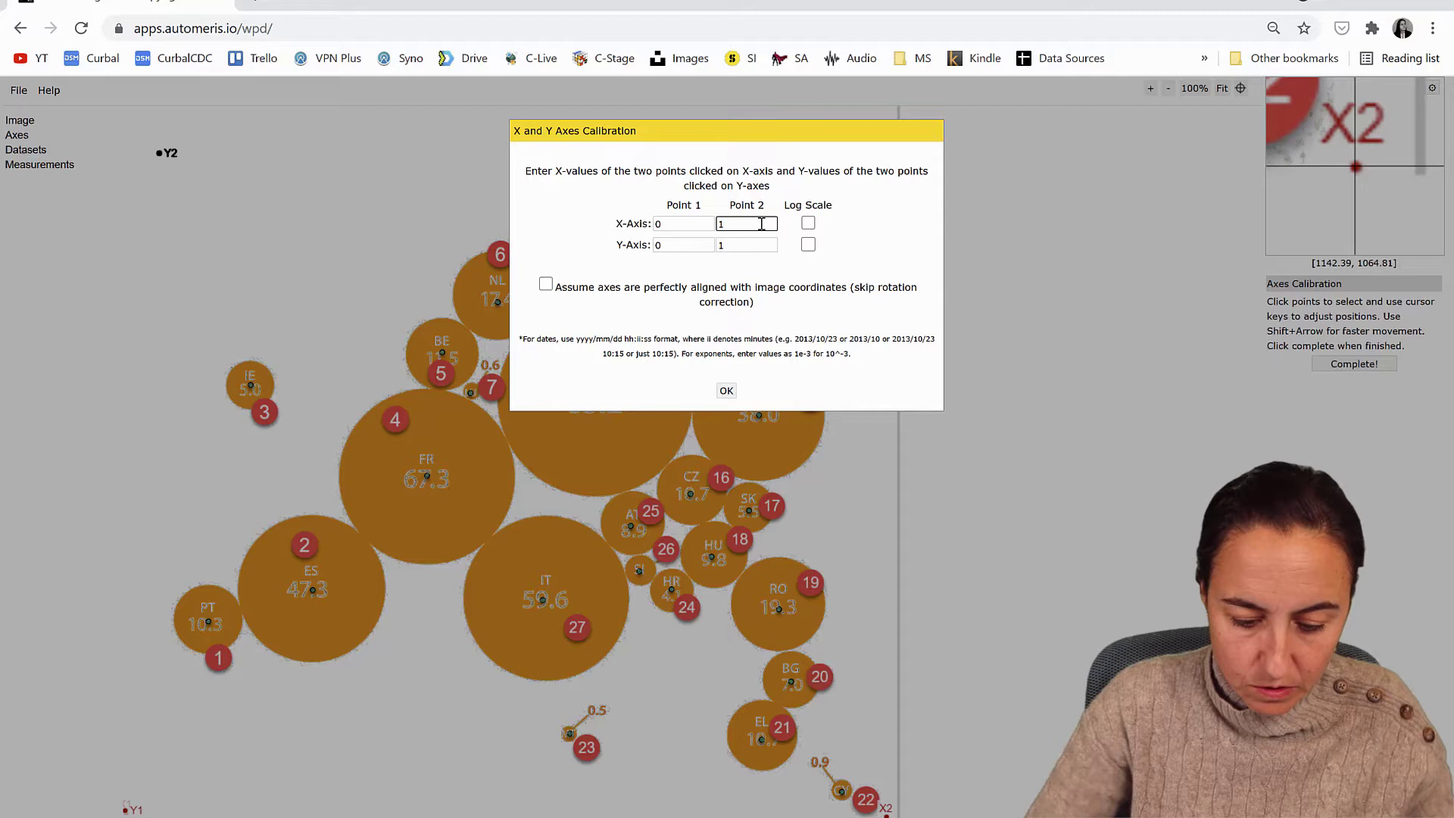
{"action": "type", "text": "000"}
{"action": "left_click", "coordinate": [758, 245]}
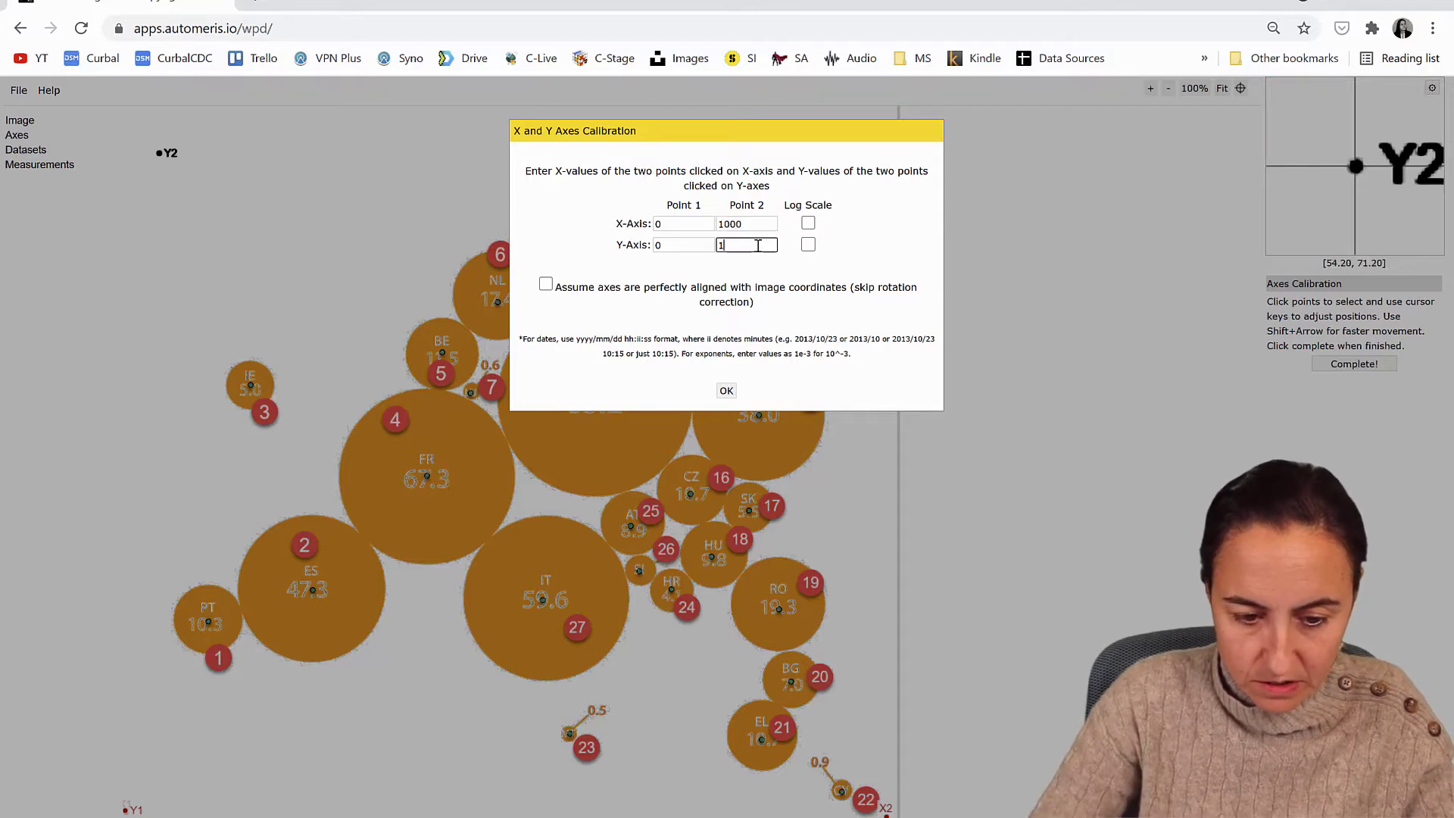
{"action": "type", "text": "000"}
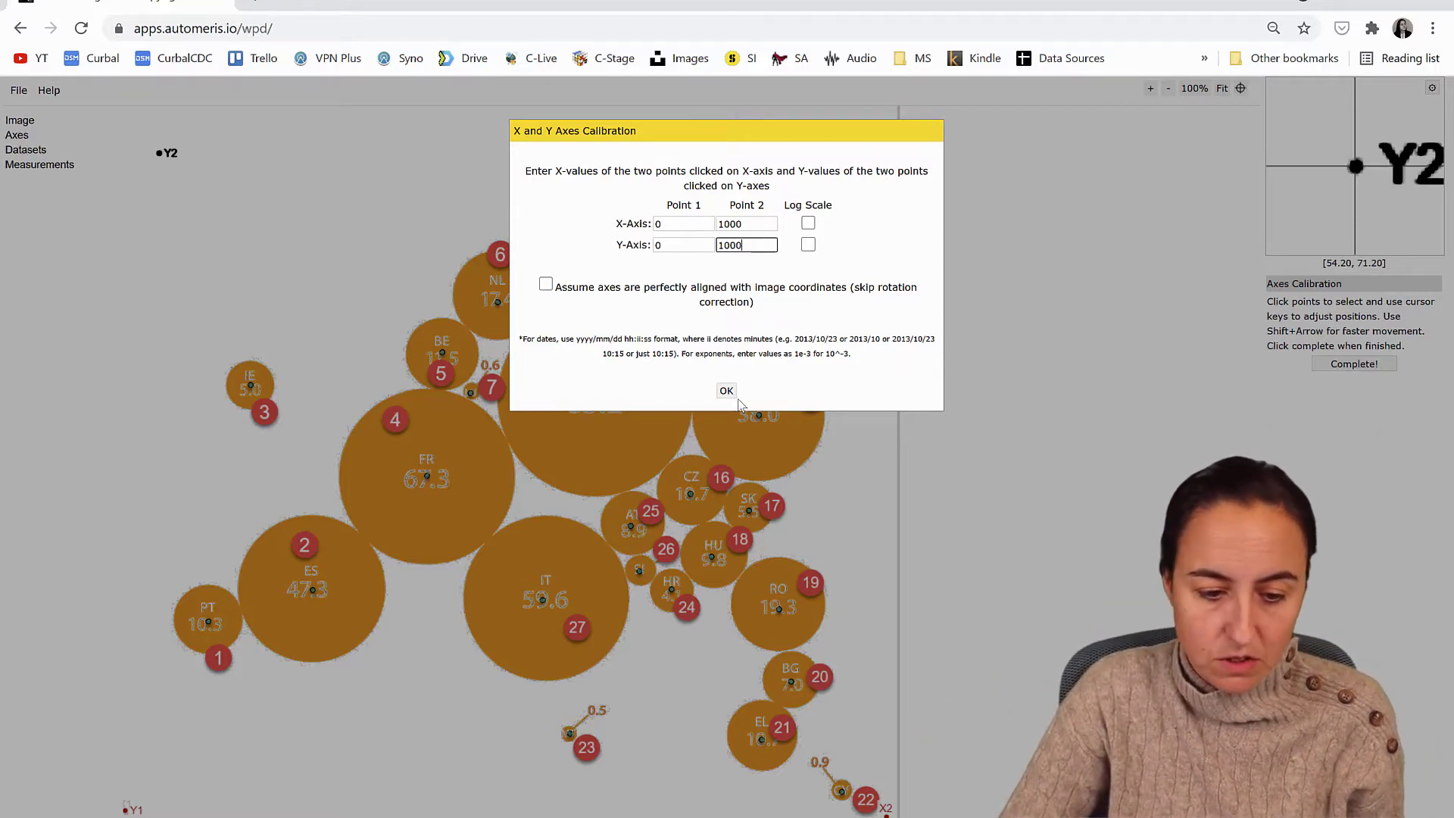
Step: Confirm the calibration and sample the teal bubble-centre colour as the detection colour
{"action": "left_click", "coordinate": [735, 394]}
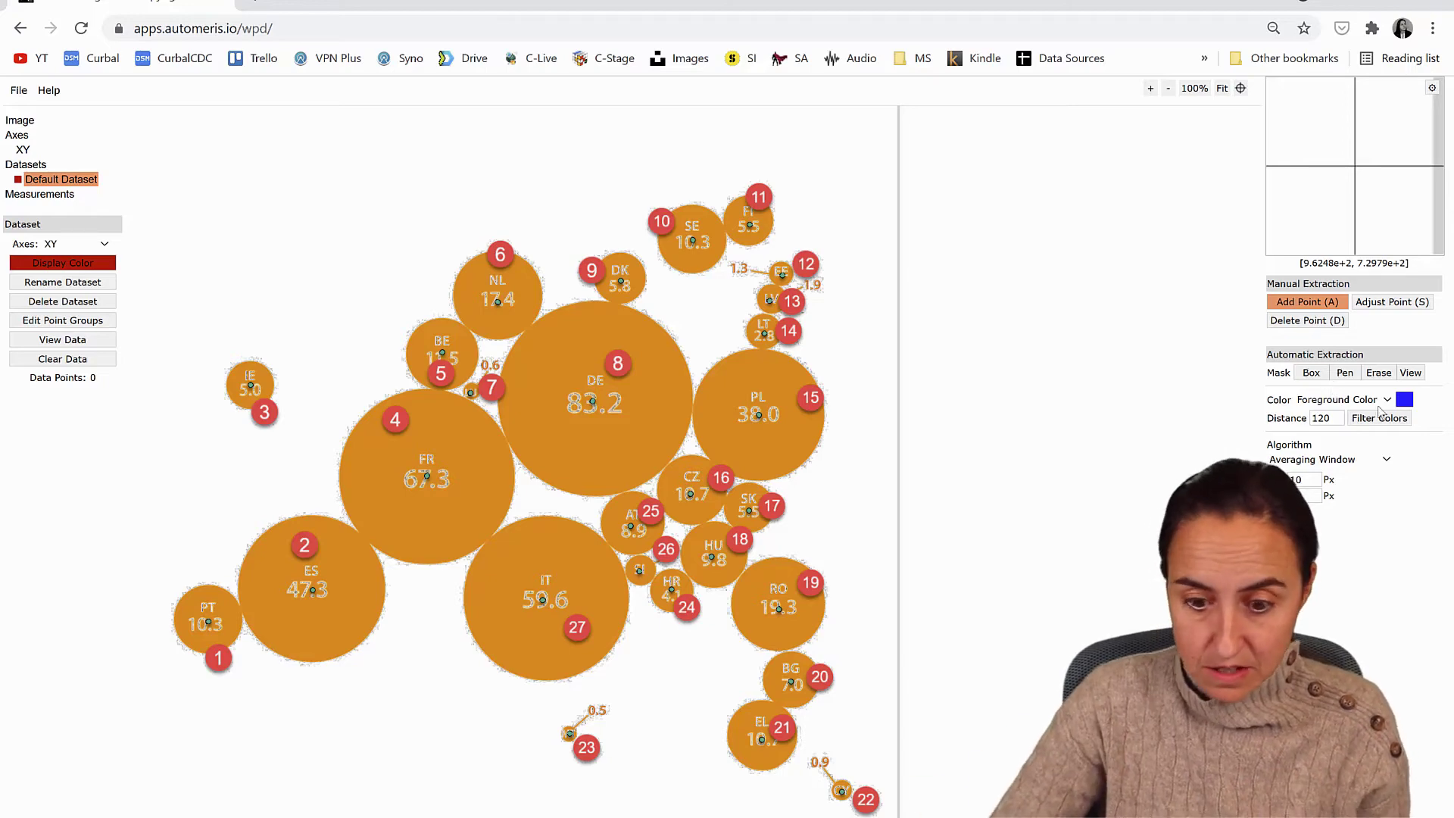
{"action": "left_click", "coordinate": [1405, 401]}
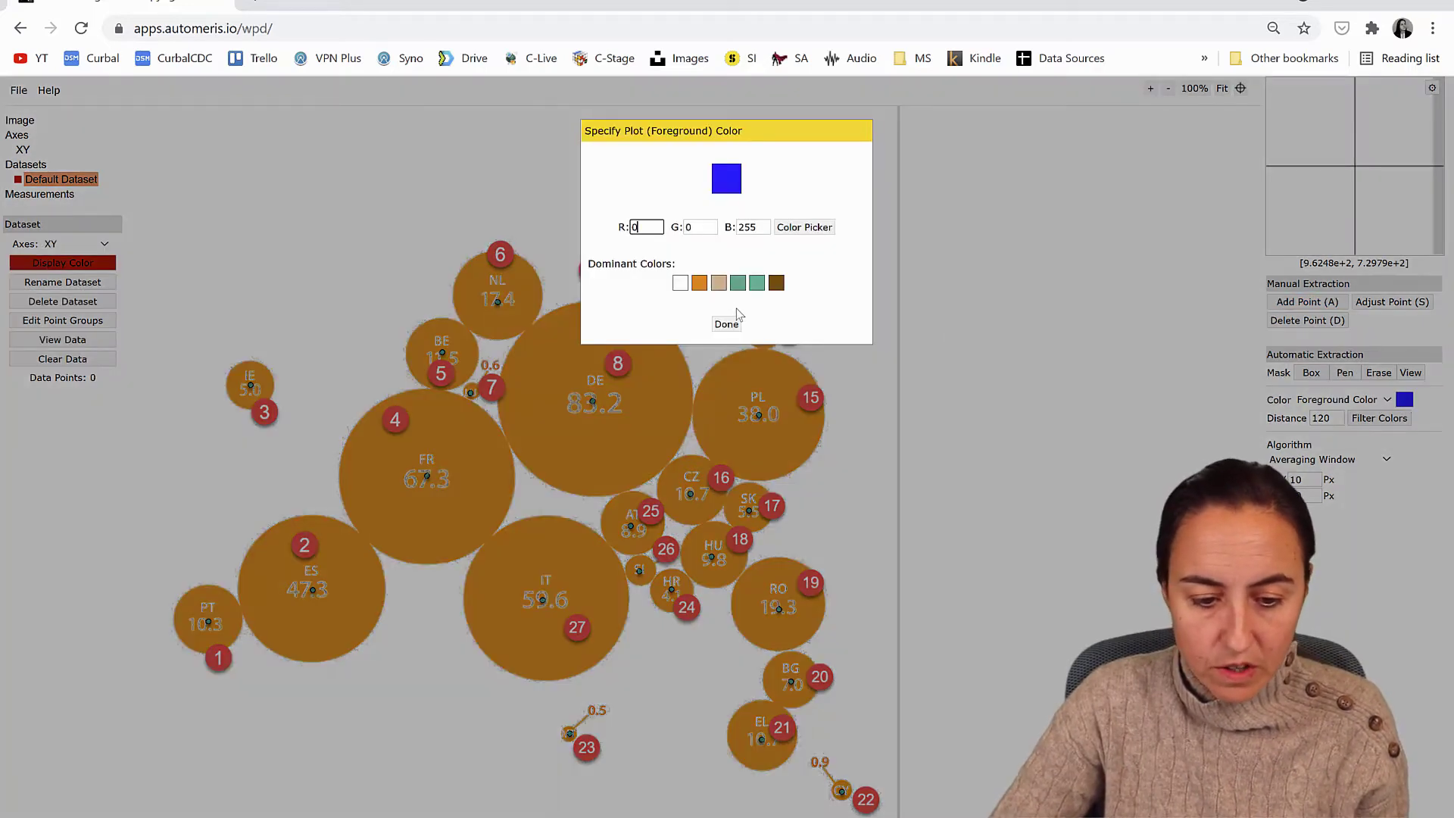
{"action": "left_click", "coordinate": [804, 227]}
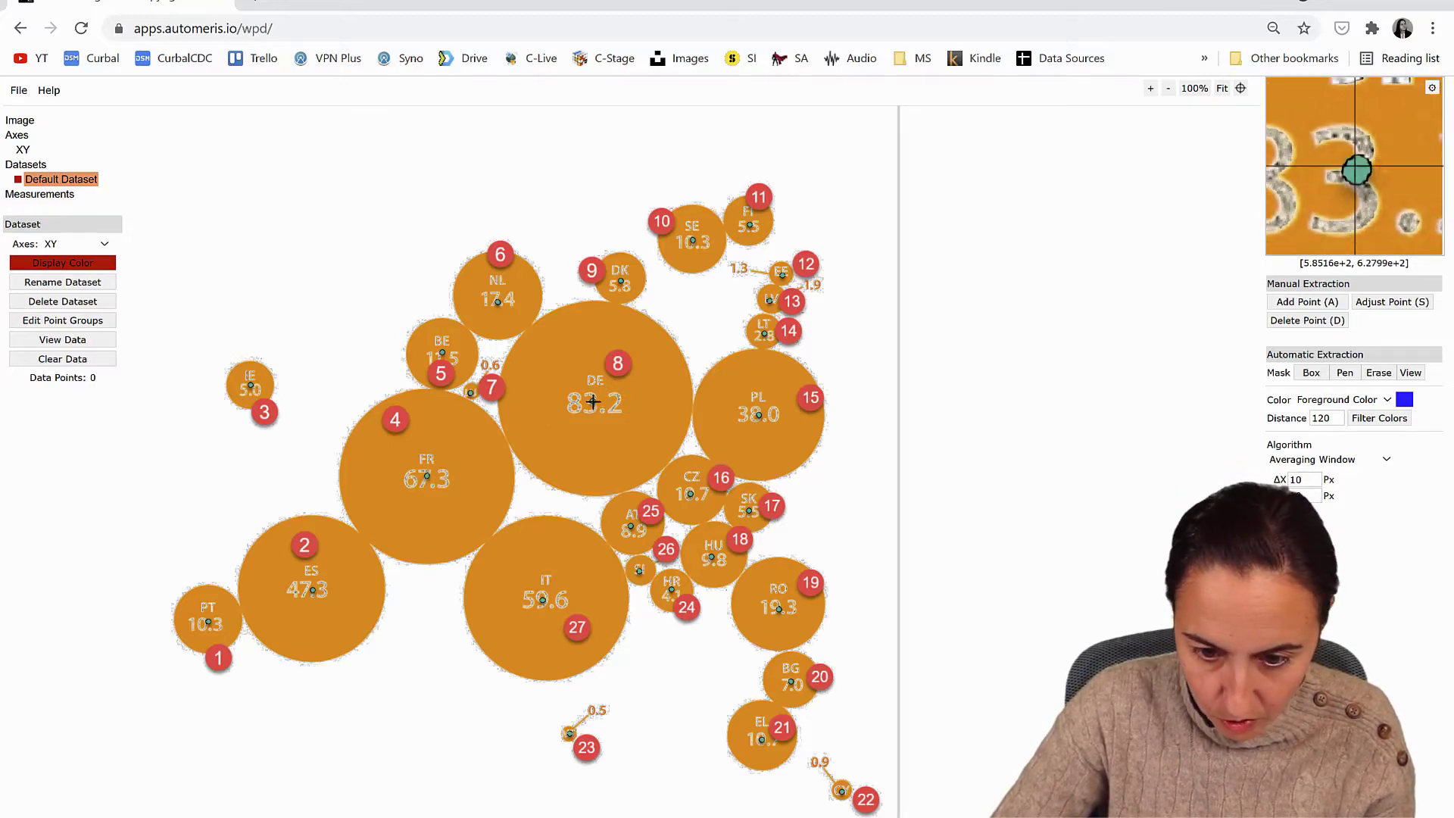
{"action": "left_click", "coordinate": [593, 401]}
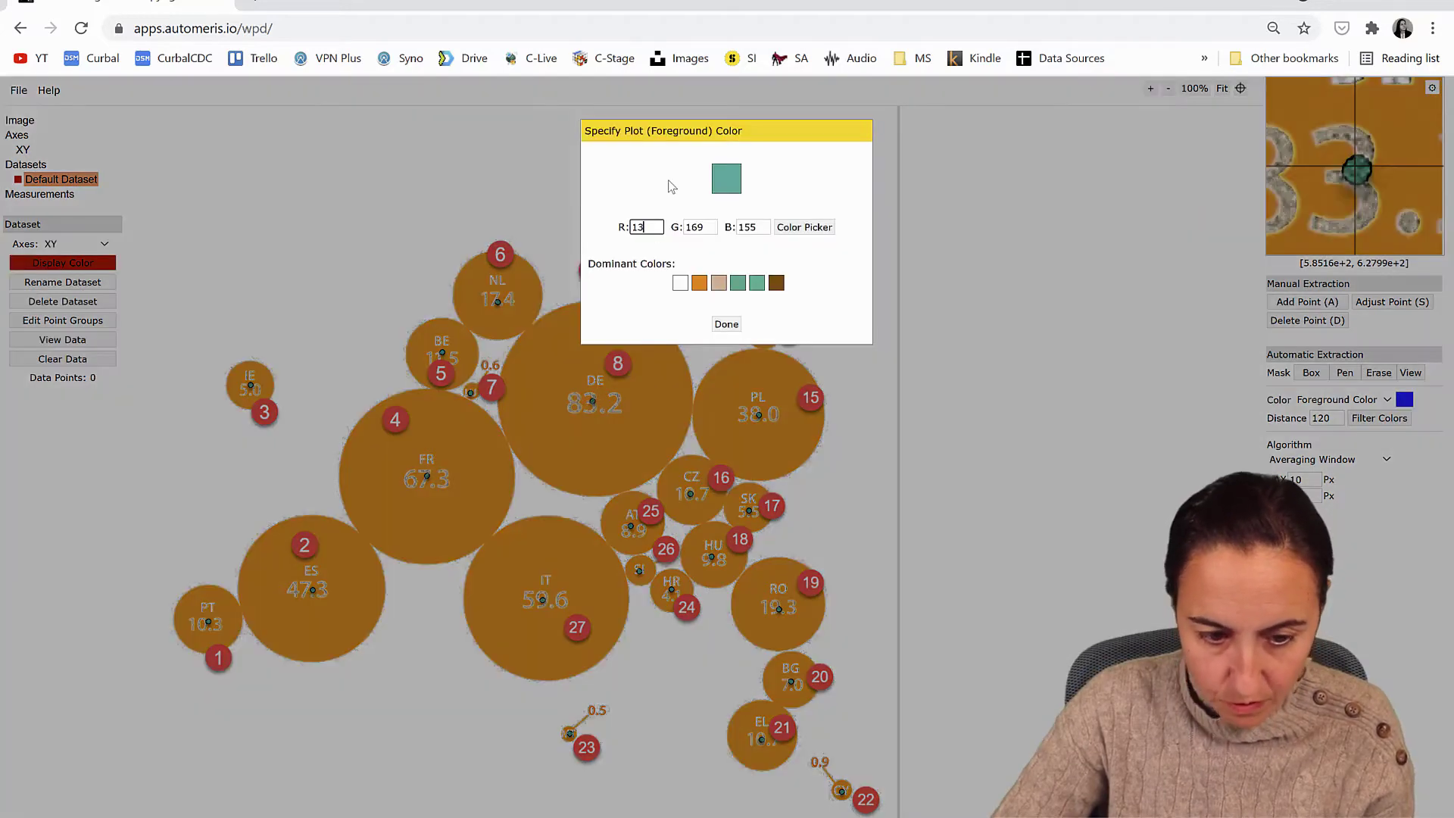
Step: Extract the 28 teal points and send their X, Y data to Plotly Chart Studio
{"action": "left_click", "coordinate": [727, 325]}
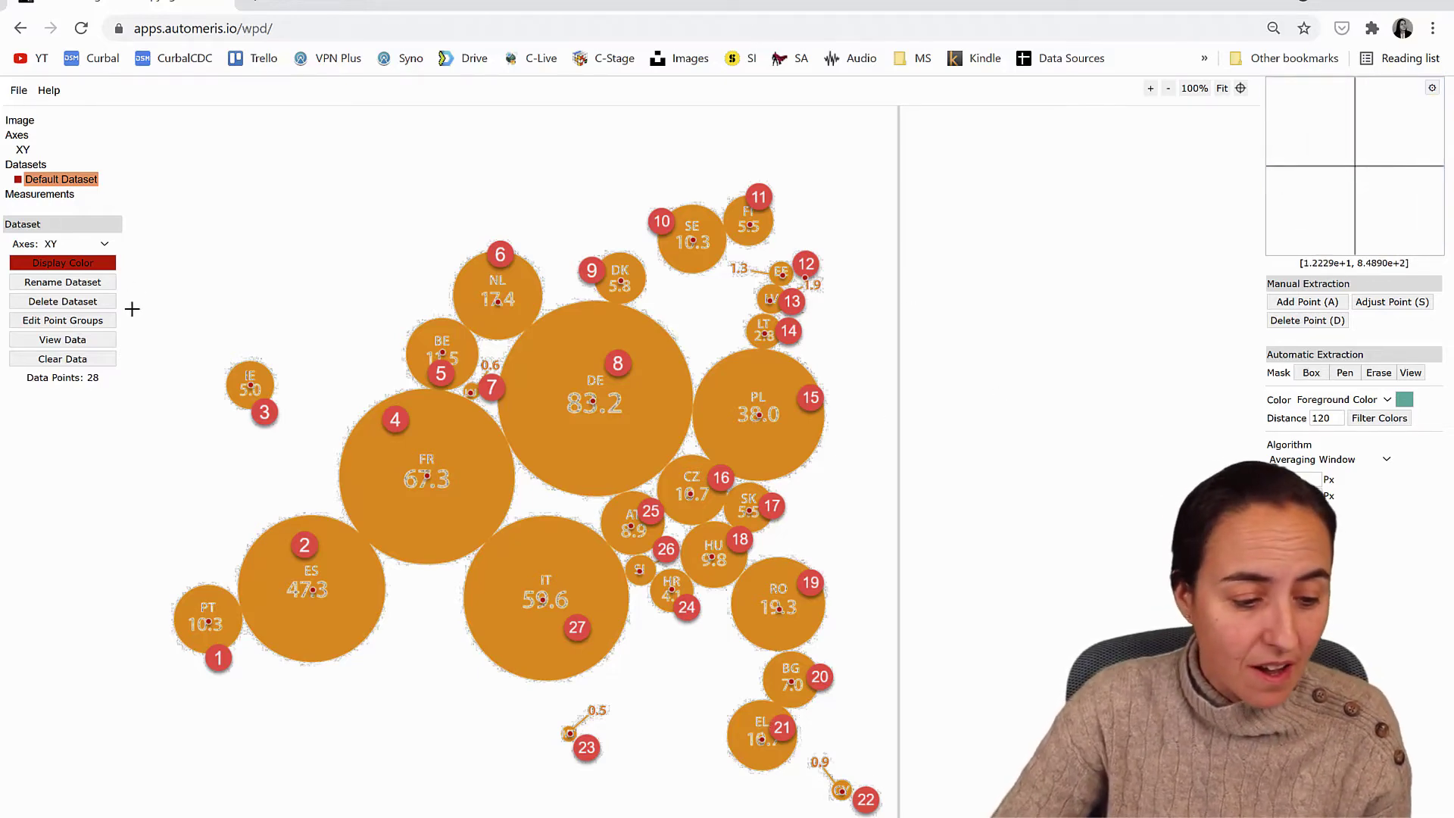
{"action": "left_click", "coordinate": [83, 341]}
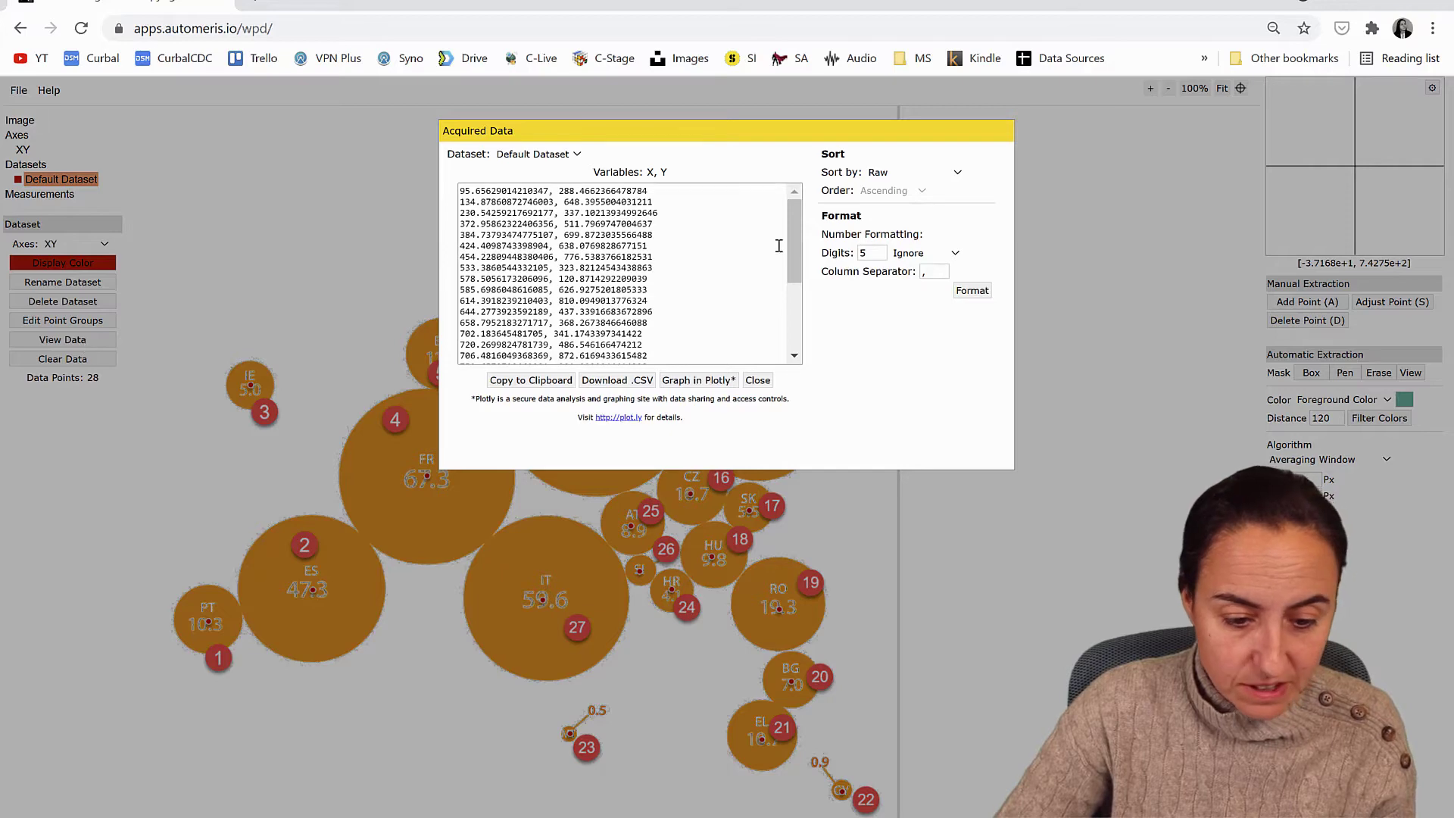
{"action": "left_click", "coordinate": [718, 382]}
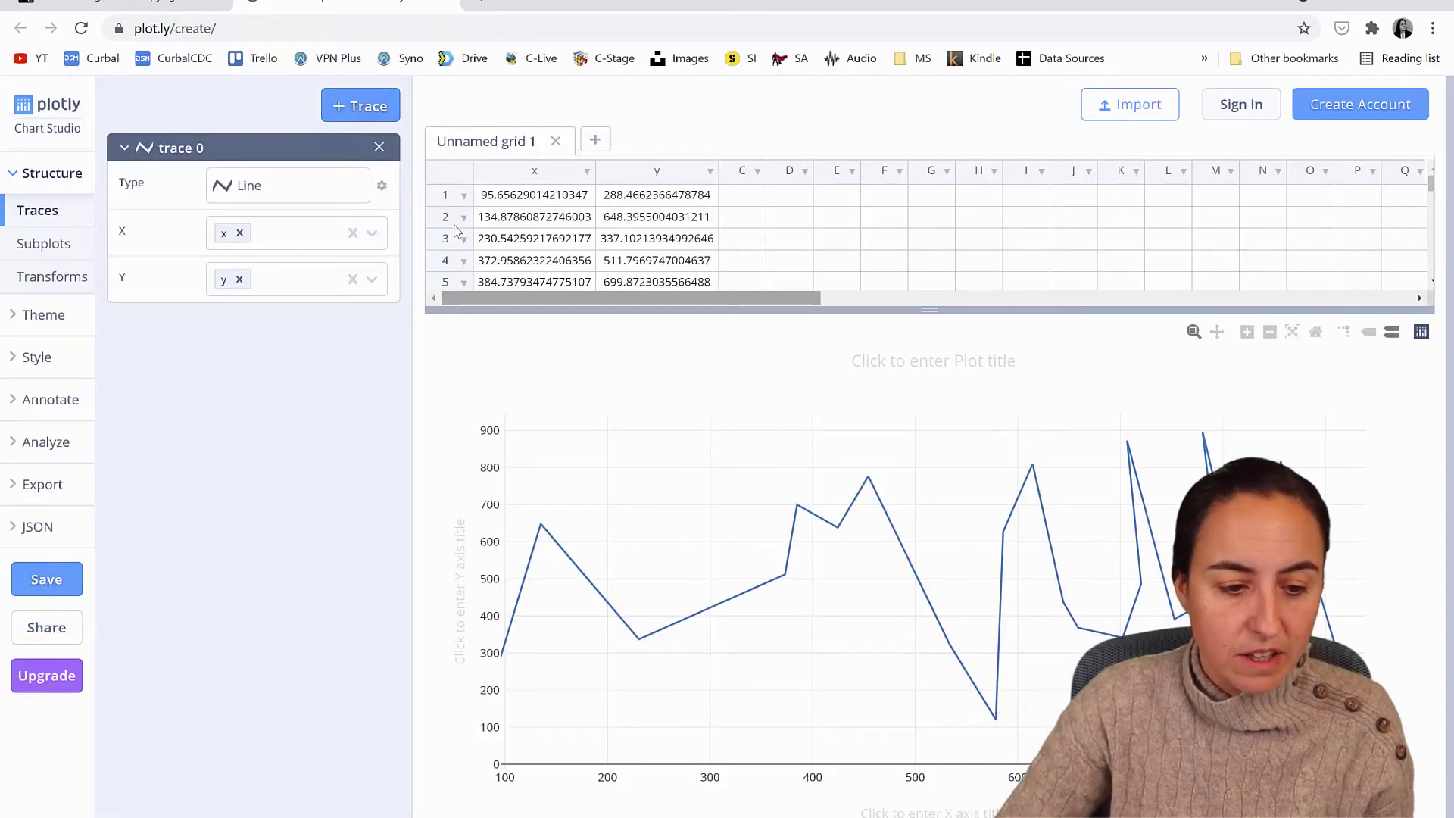
Step: Make the Plotly trace a scatter, fill column C with 1, 2, 3…, and return to Power BI
{"action": "left_click", "coordinate": [273, 185]}
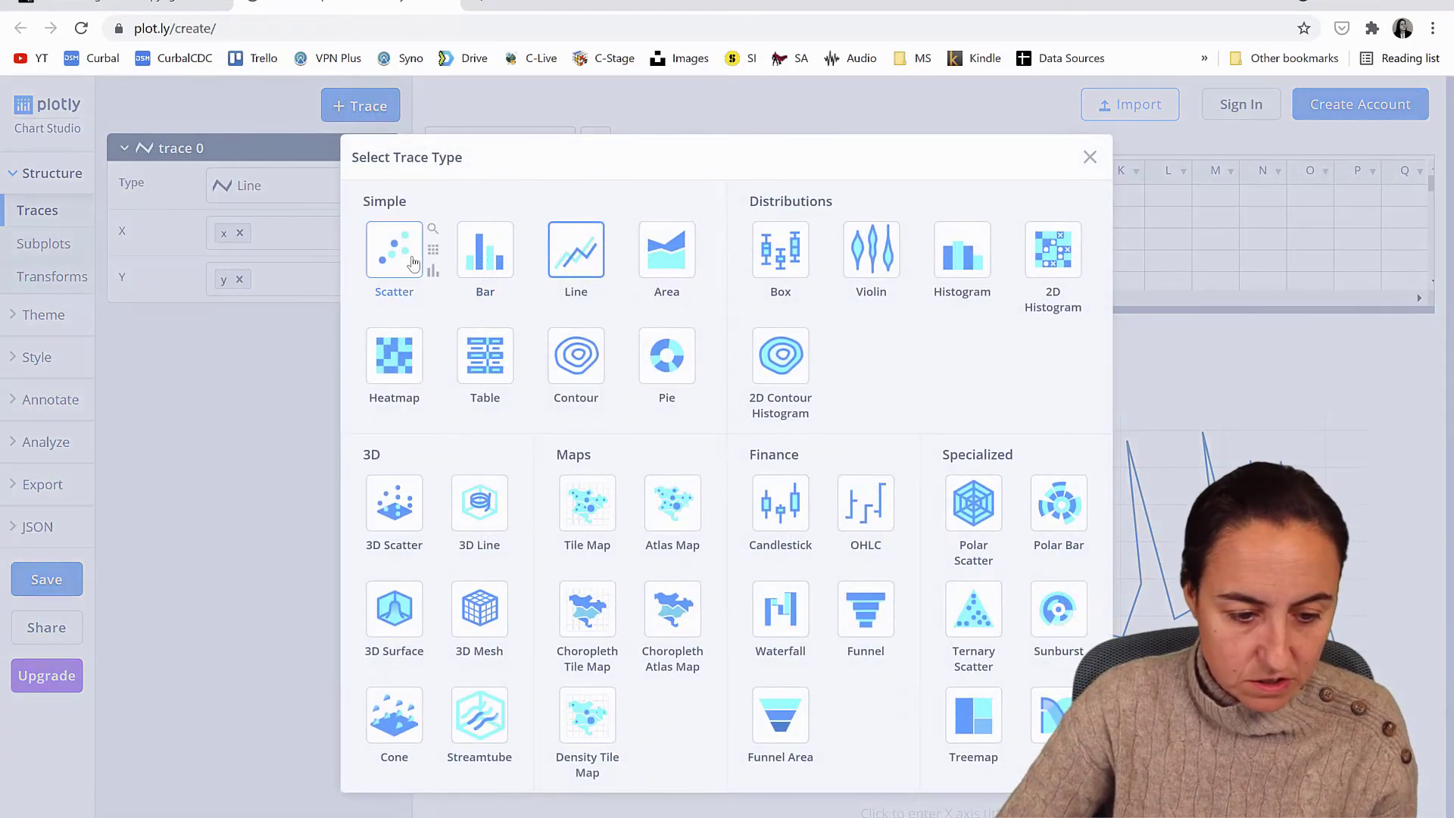
{"action": "left_click", "coordinate": [393, 250]}
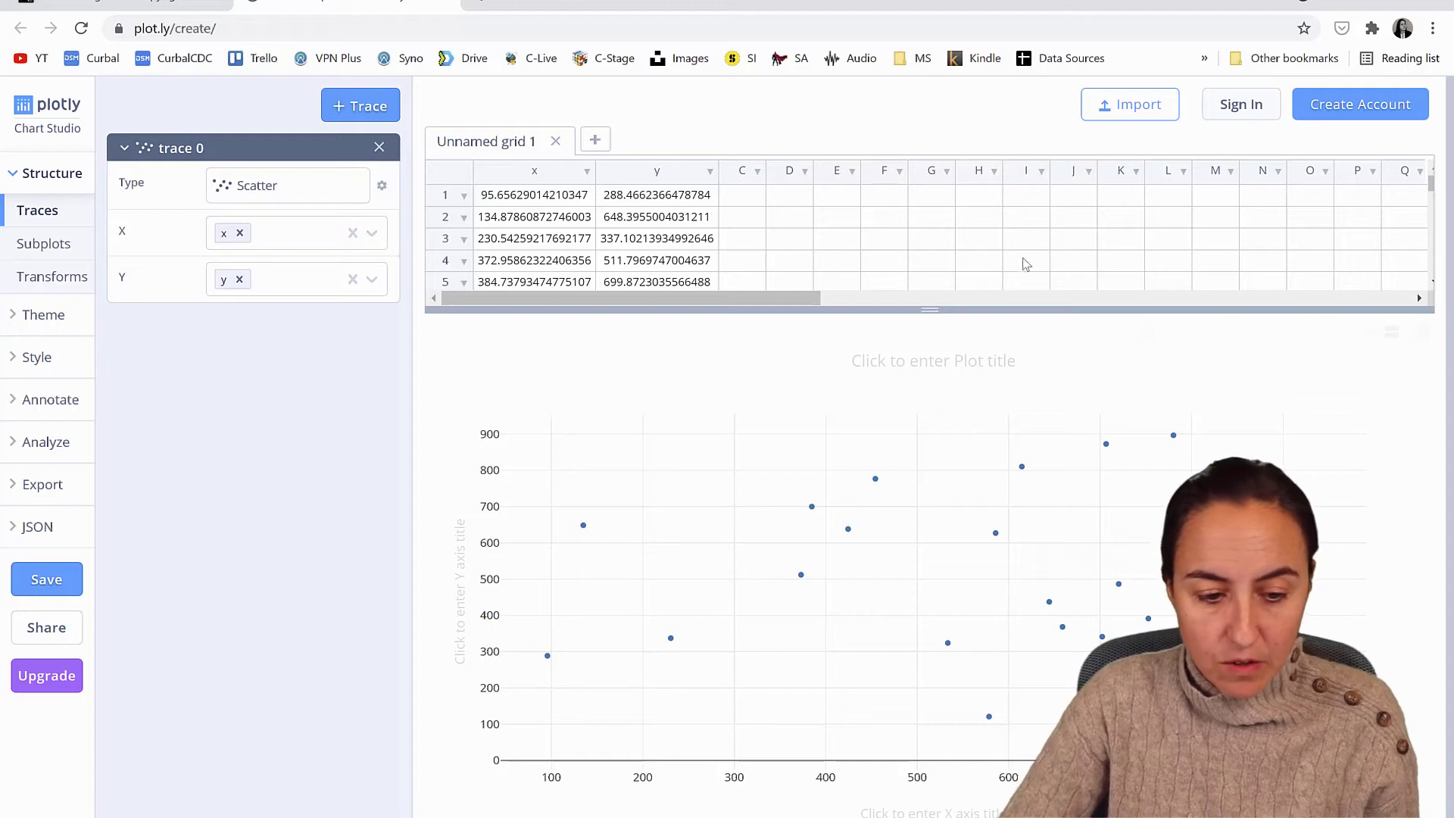
{"action": "left_click", "coordinate": [744, 198]}
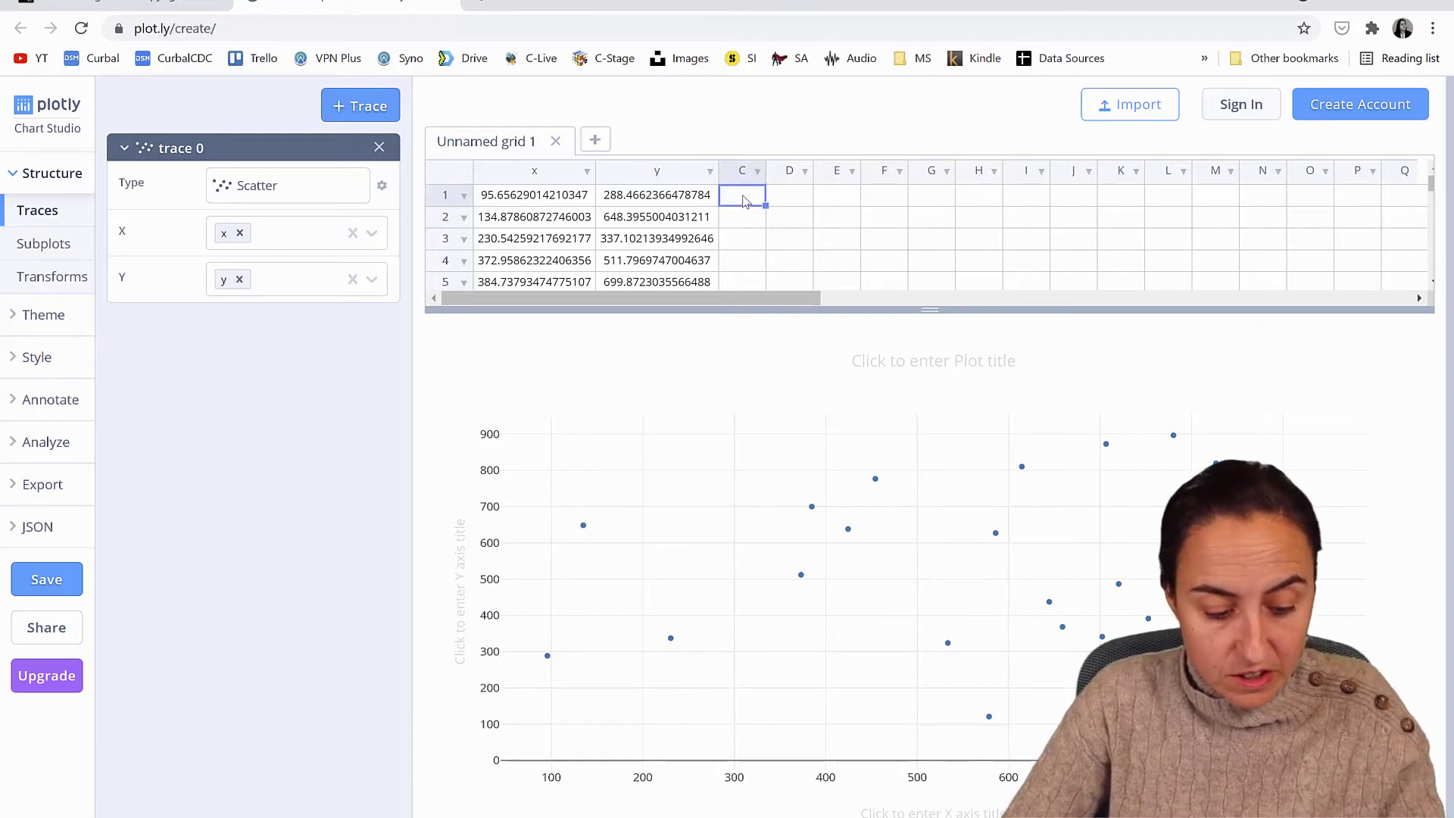
{"action": "key", "text": "Return"}
{"action": "key", "text": "Return"}
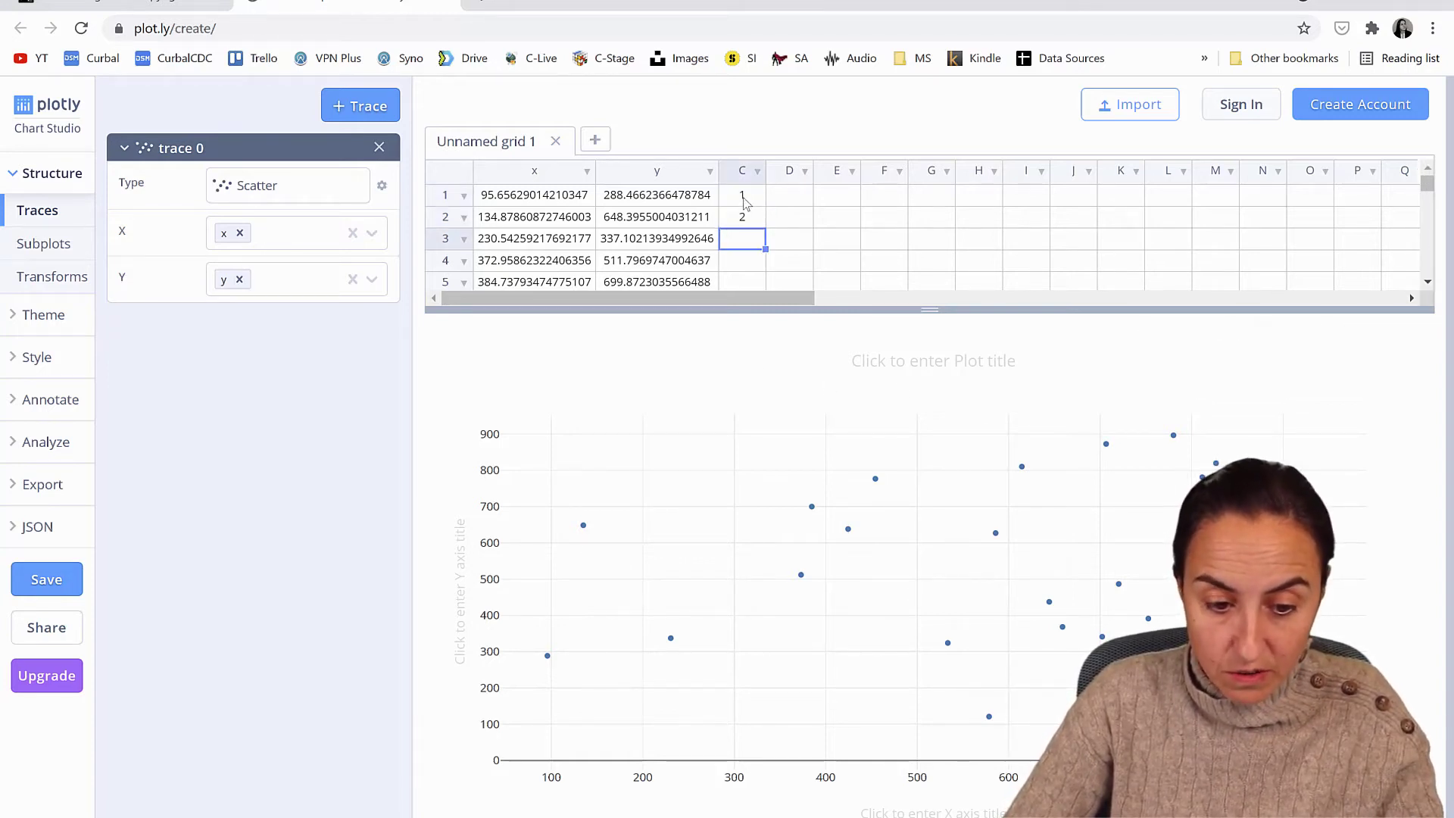
{"action": "left_click_drag", "start_coordinate": [743, 200], "coordinate": [750, 226]}
{"action": "double_click", "coordinate": [765, 225]}
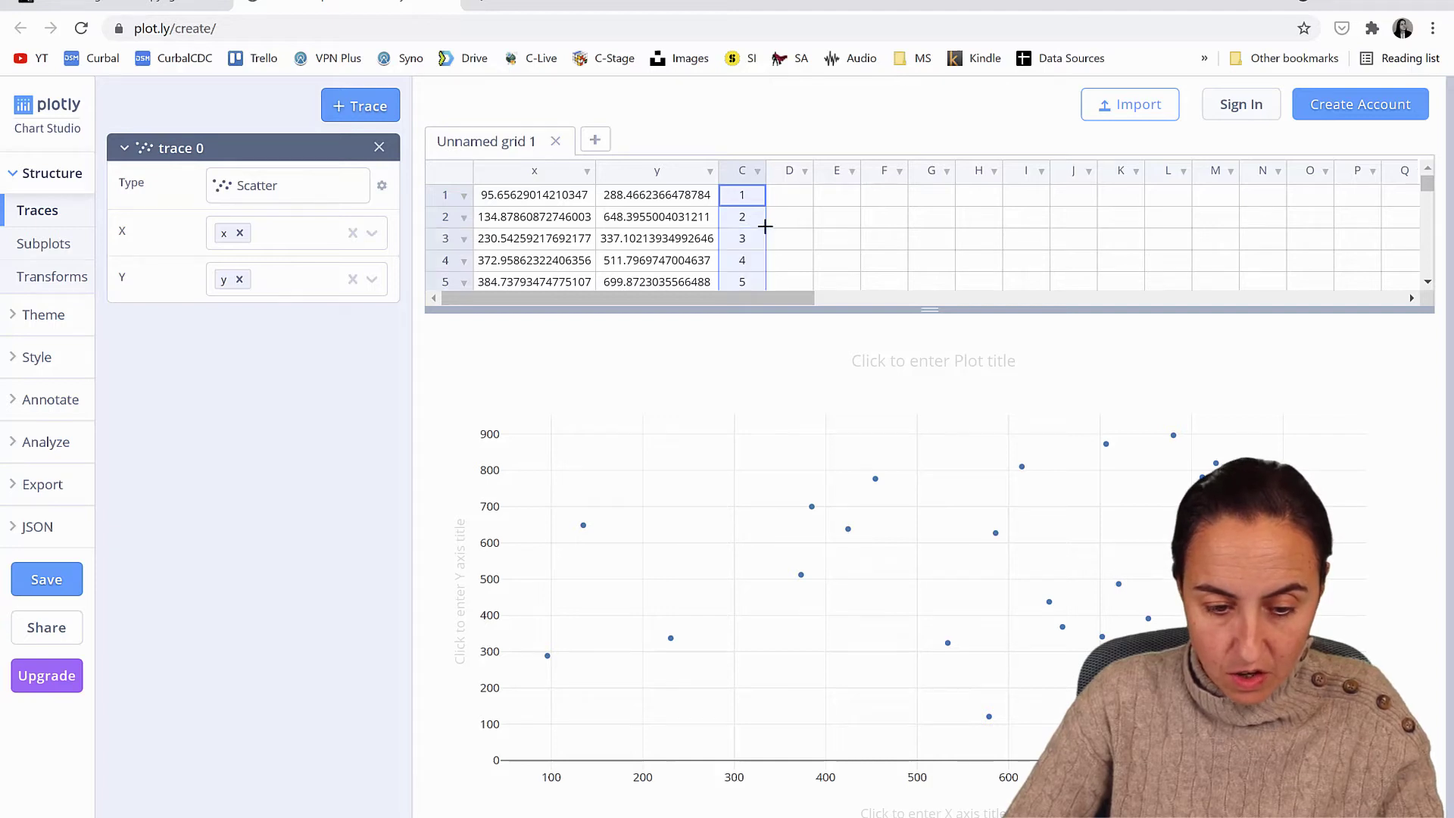
{"action": "scroll", "coordinate": [765, 242], "scroll_direction": "down", "scroll_amount": 15}
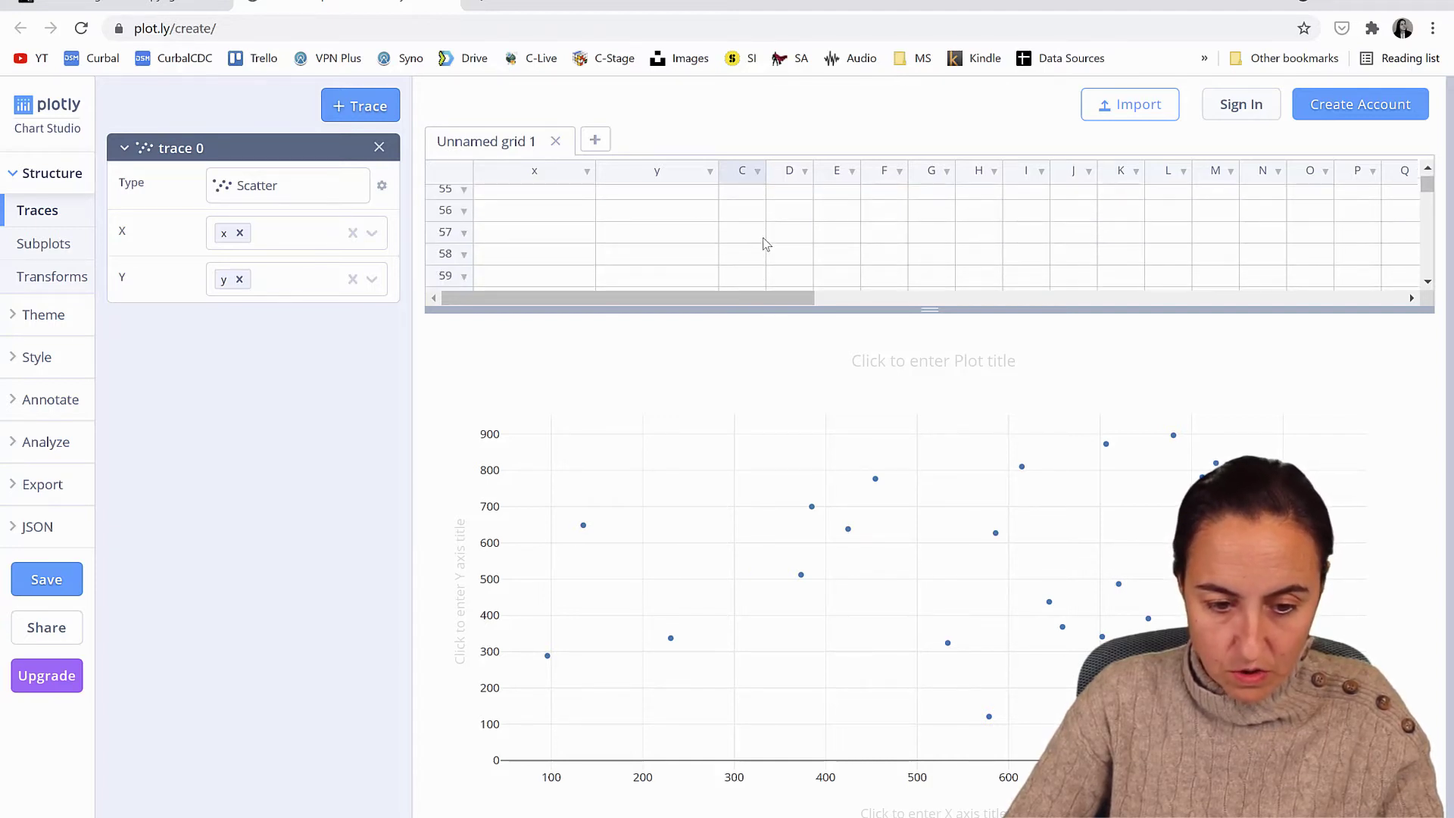
{"action": "scroll", "coordinate": [767, 246], "scroll_direction": "up", "scroll_amount": 15}
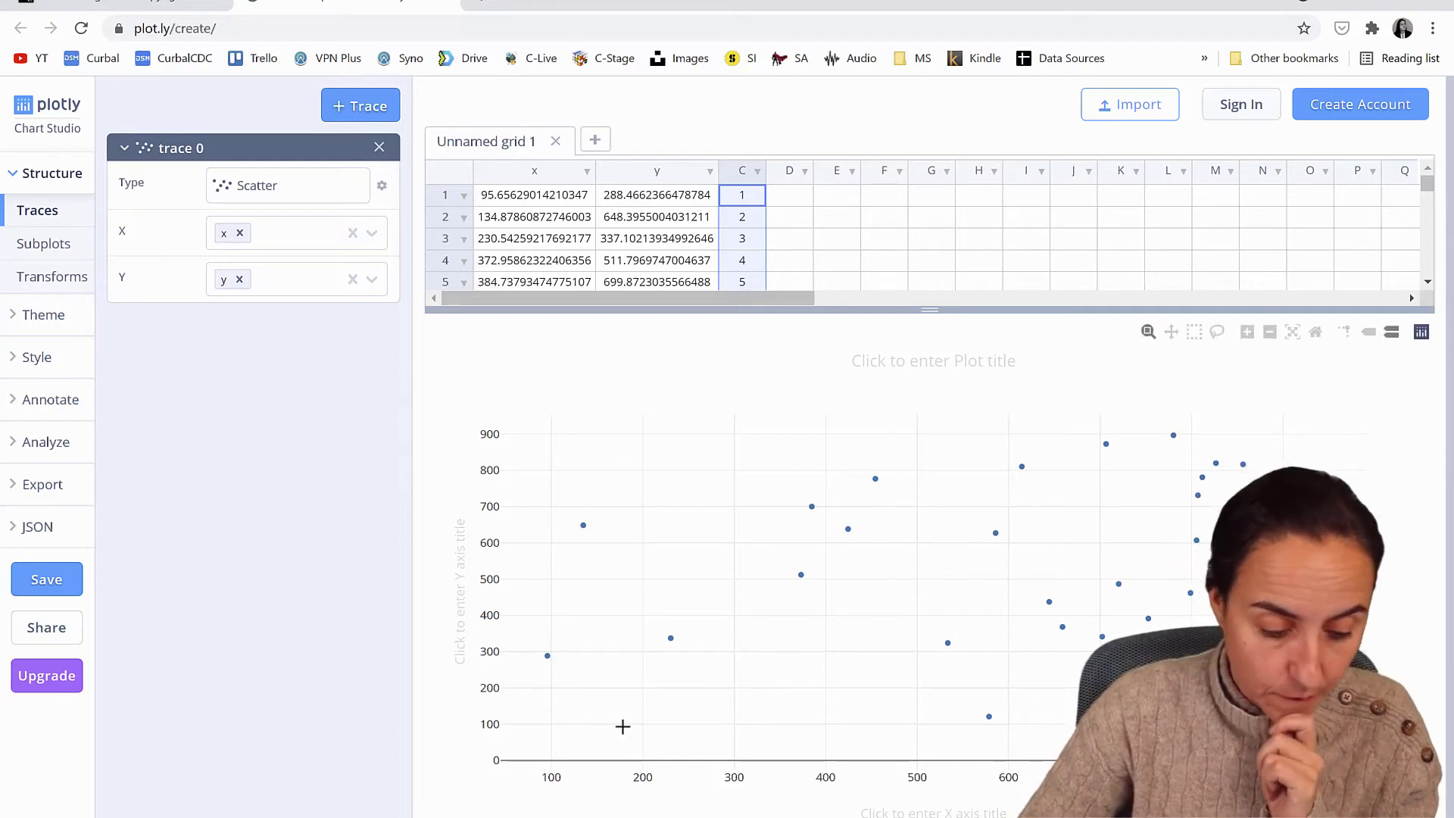
{"action": "key", "text": "alt+Tab"}
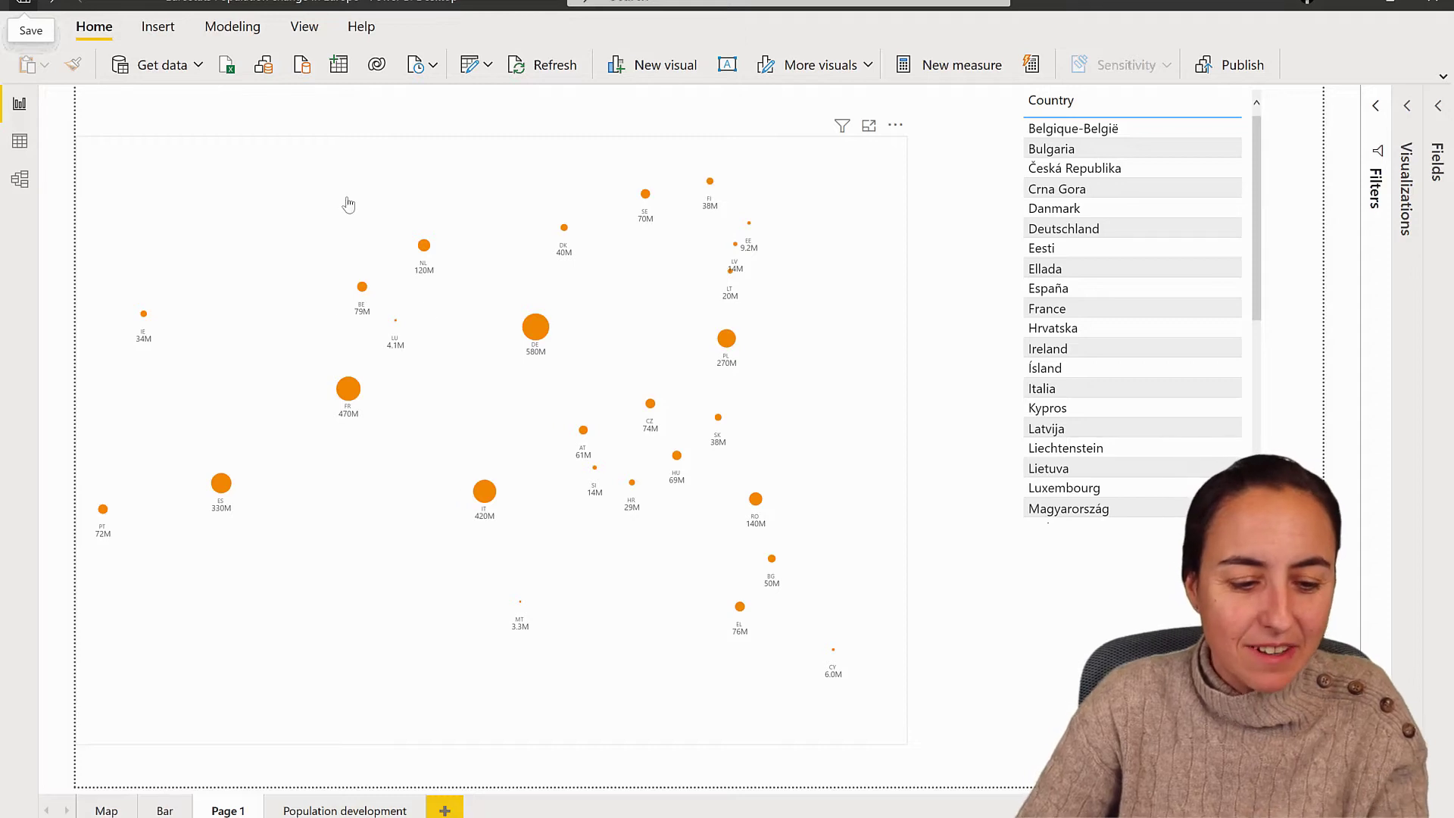
Step: Start an Enter data table in Power BI and select Plotly's x, y and C columns to copy
{"action": "left_click", "coordinate": [340, 65]}
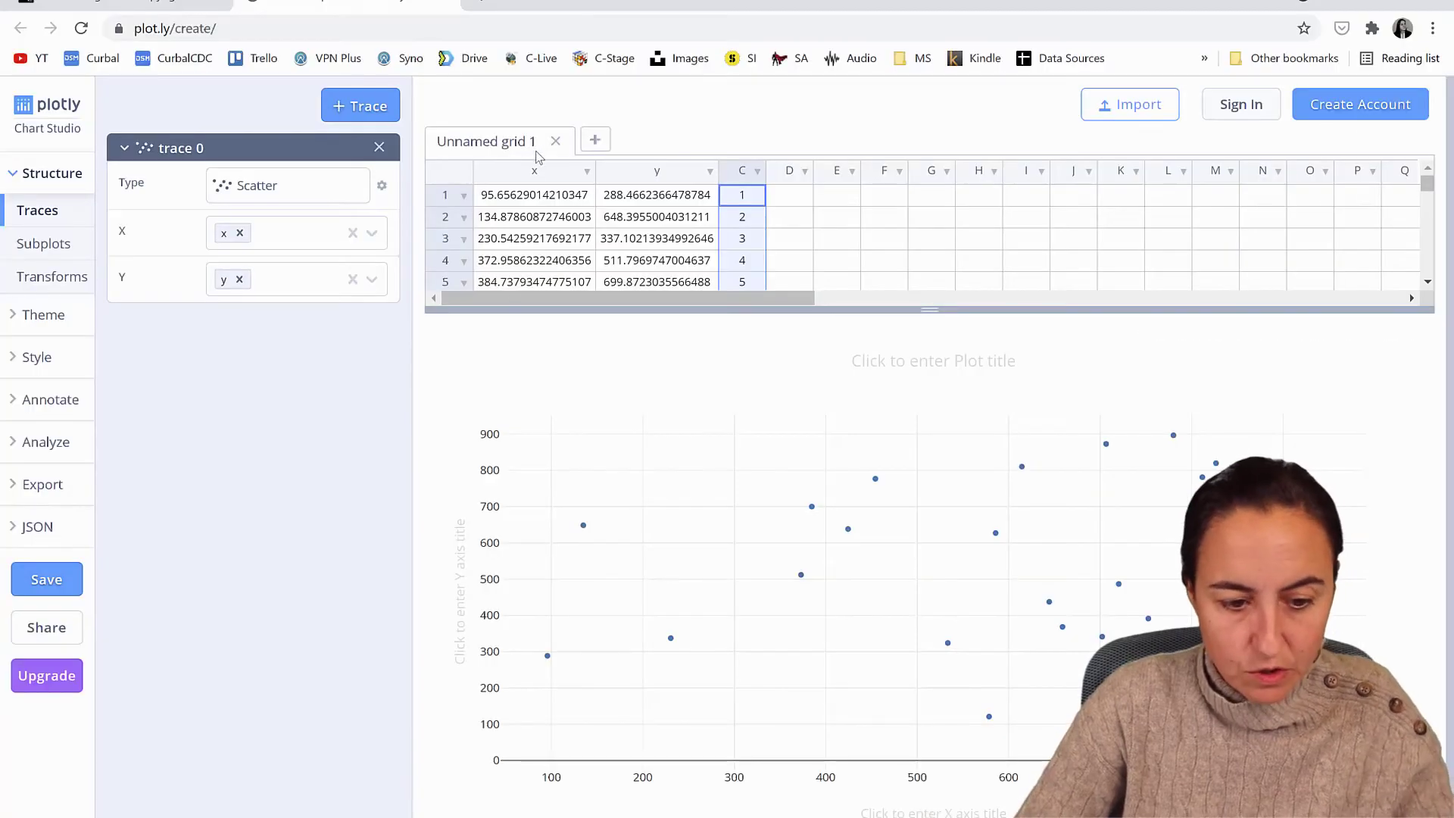
{"action": "left_click_drag", "start_coordinate": [534, 170], "coordinate": [738, 170]}
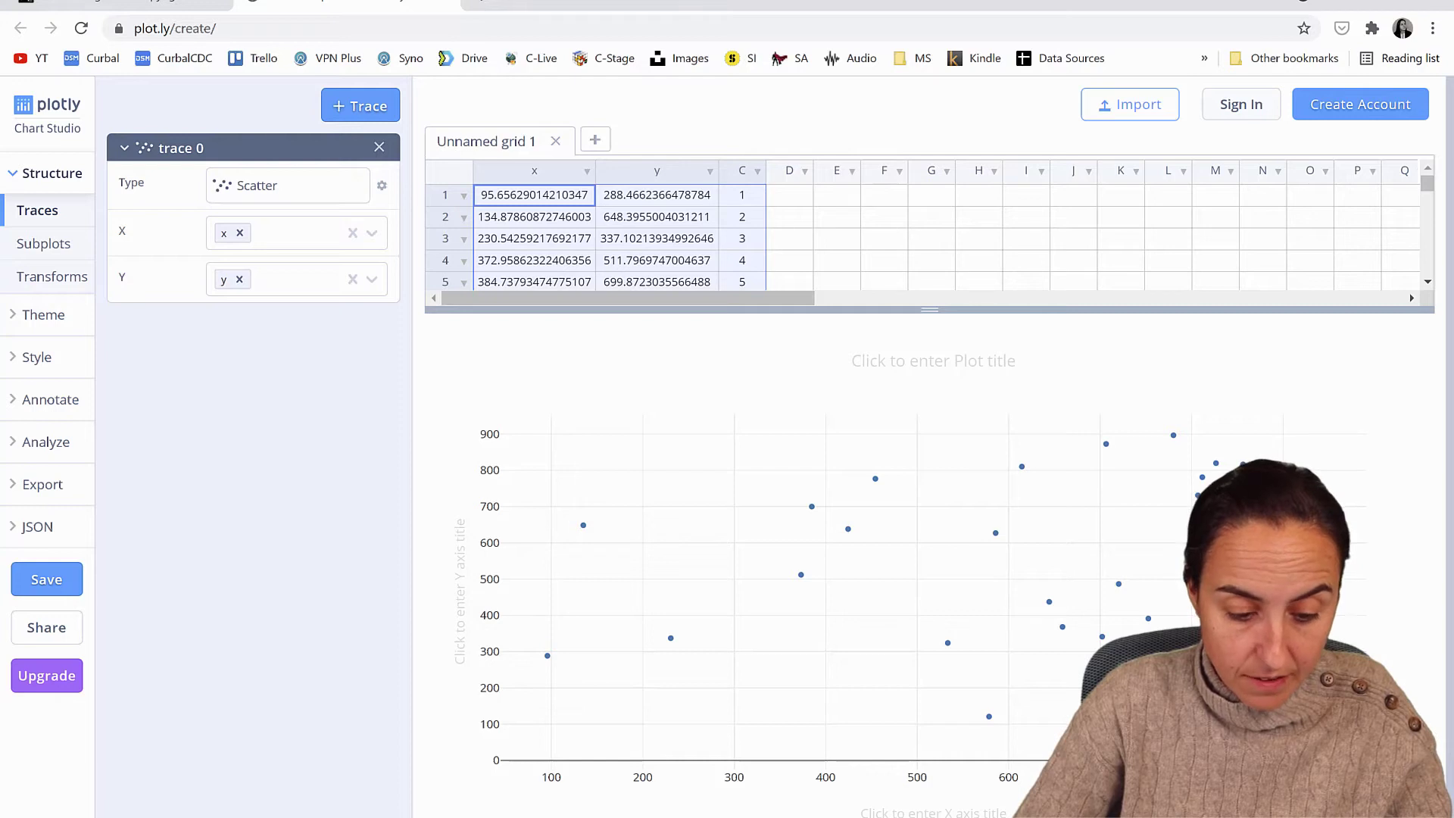
{"action": "key", "text": "alt+Tab"}
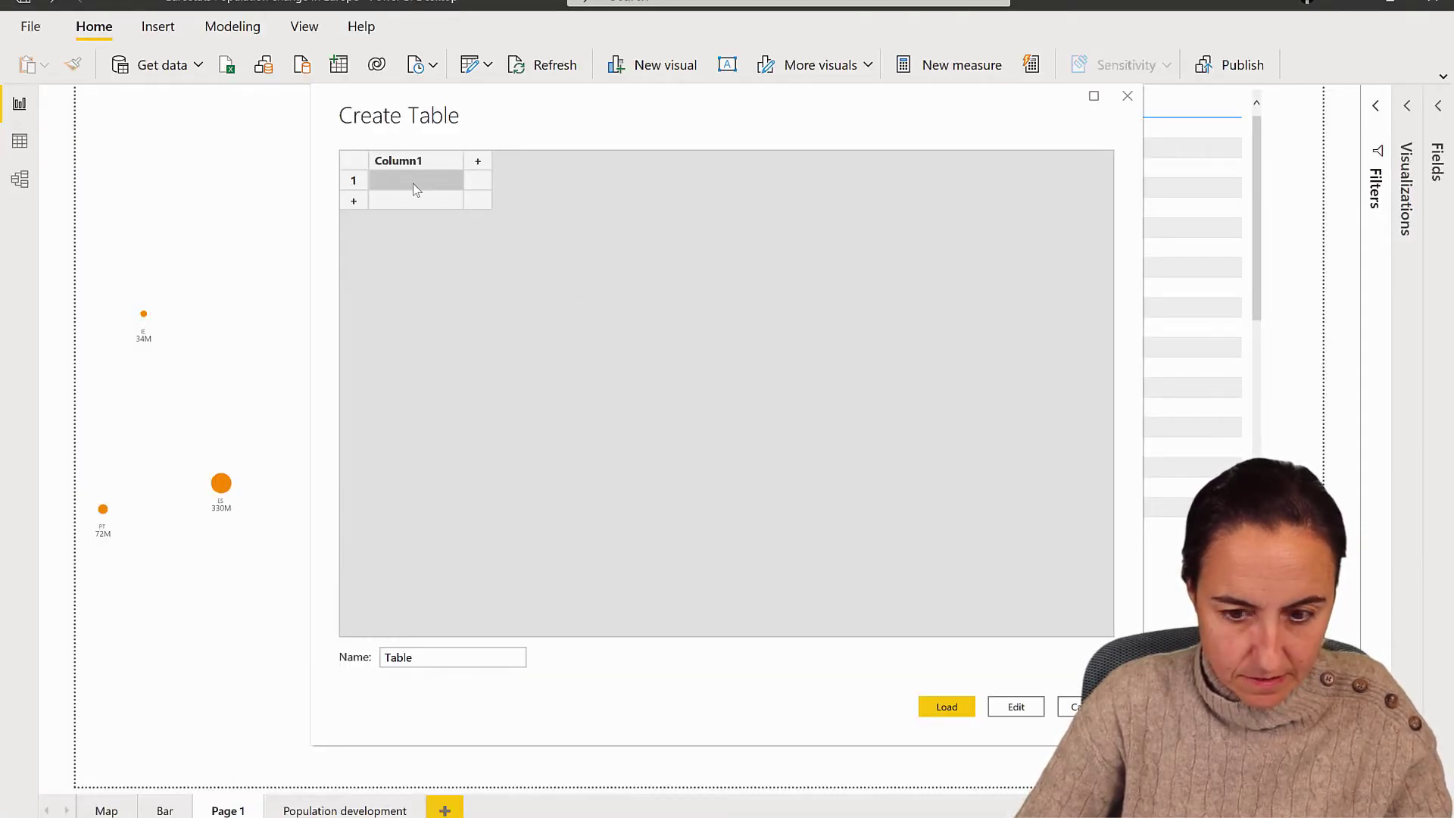
Step: Paste the coordinates, keep the first row as data, and name the first two columns x and y
{"action": "key", "text": "ctrl+v"}
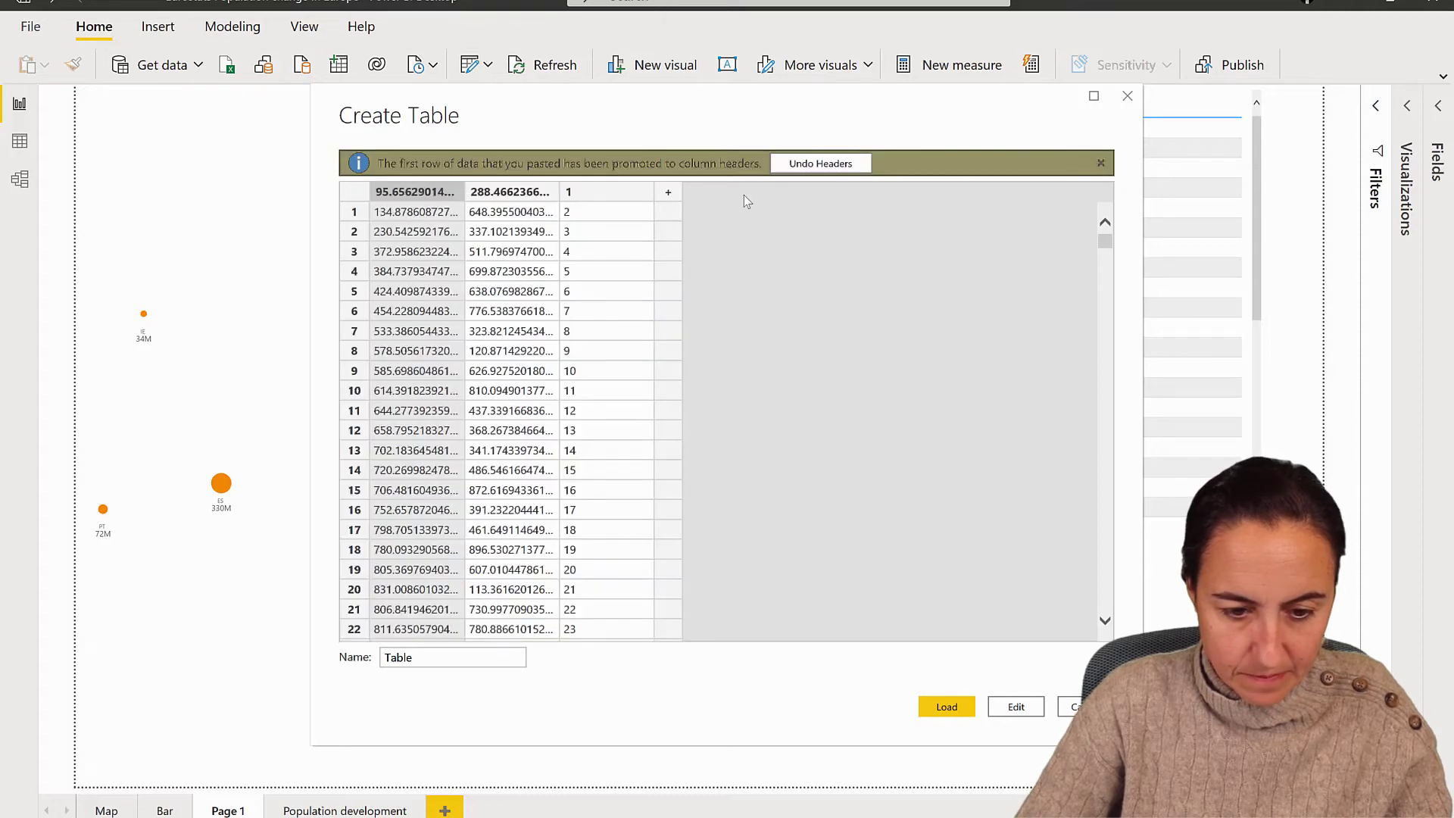
{"action": "left_click", "coordinate": [838, 163]}
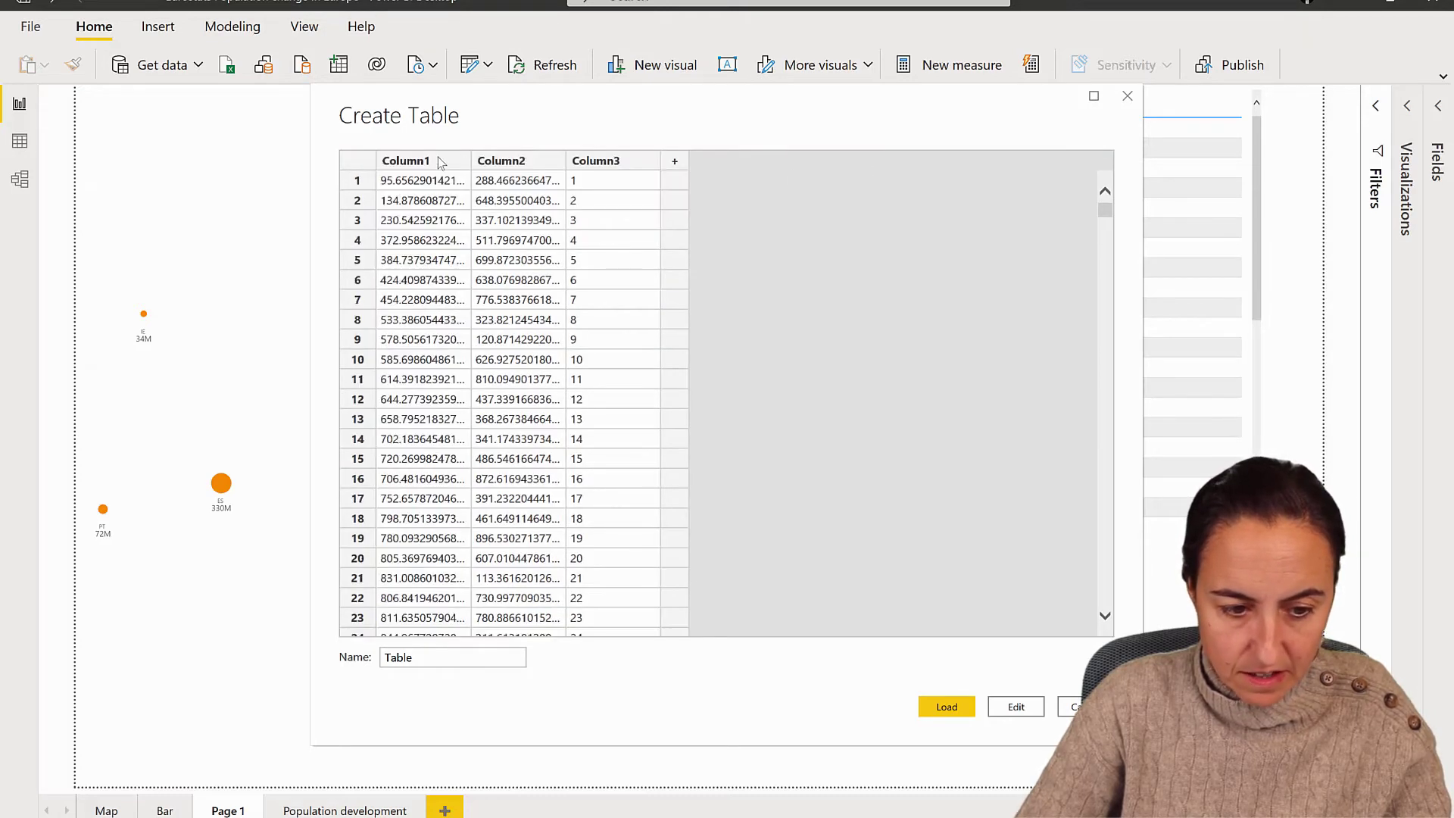
{"action": "left_click", "coordinate": [440, 162]}
{"action": "double_click", "coordinate": [438, 162]}
{"action": "type", "text": "x"}
{"action": "left_click", "coordinate": [530, 162]}
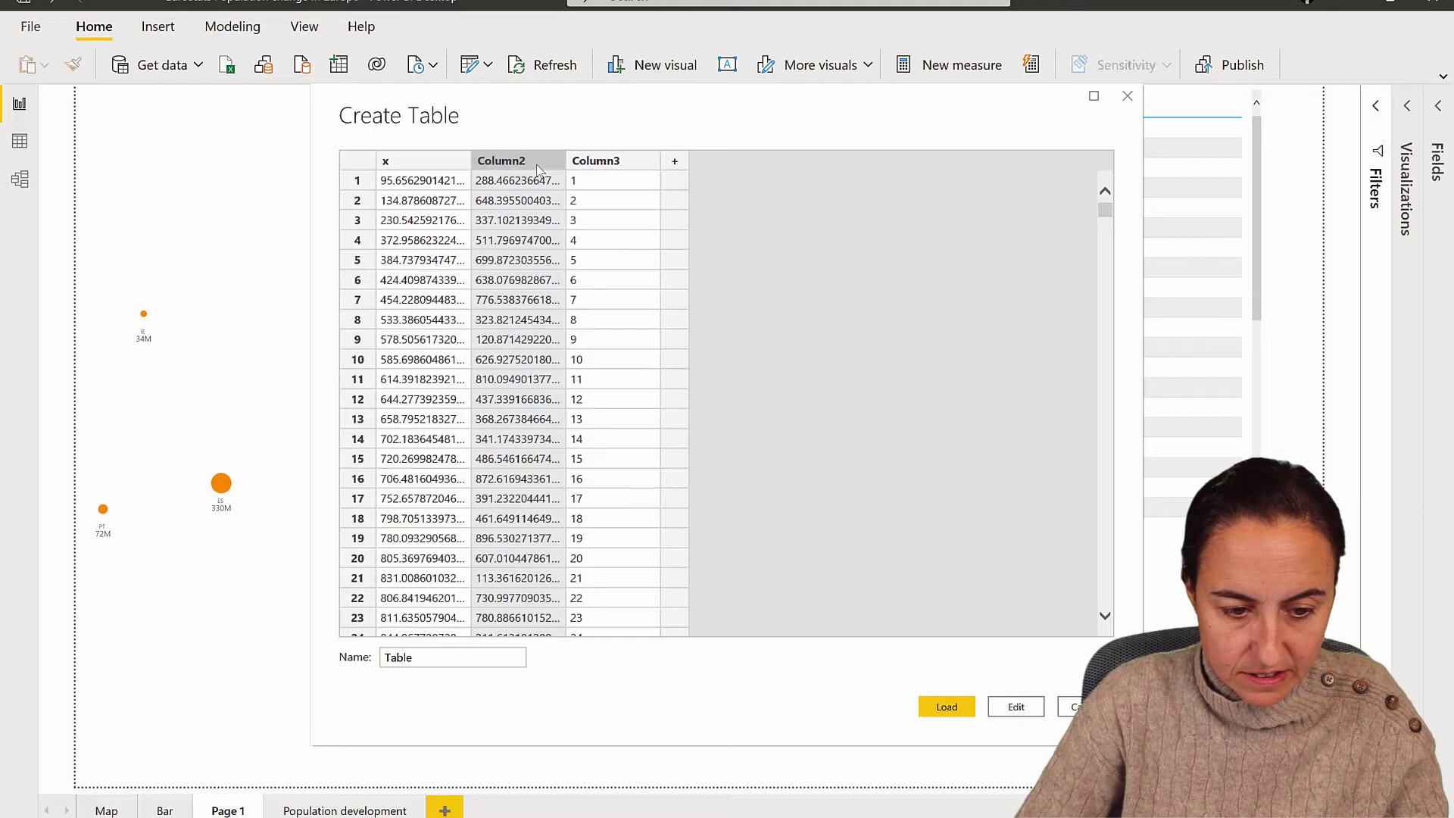
{"action": "double_click", "coordinate": [530, 163]}
{"action": "type", "text": "y"}
Step: Name the third column countryid and retype the table name as 'bublle map'
{"action": "left_click", "coordinate": [630, 161]}
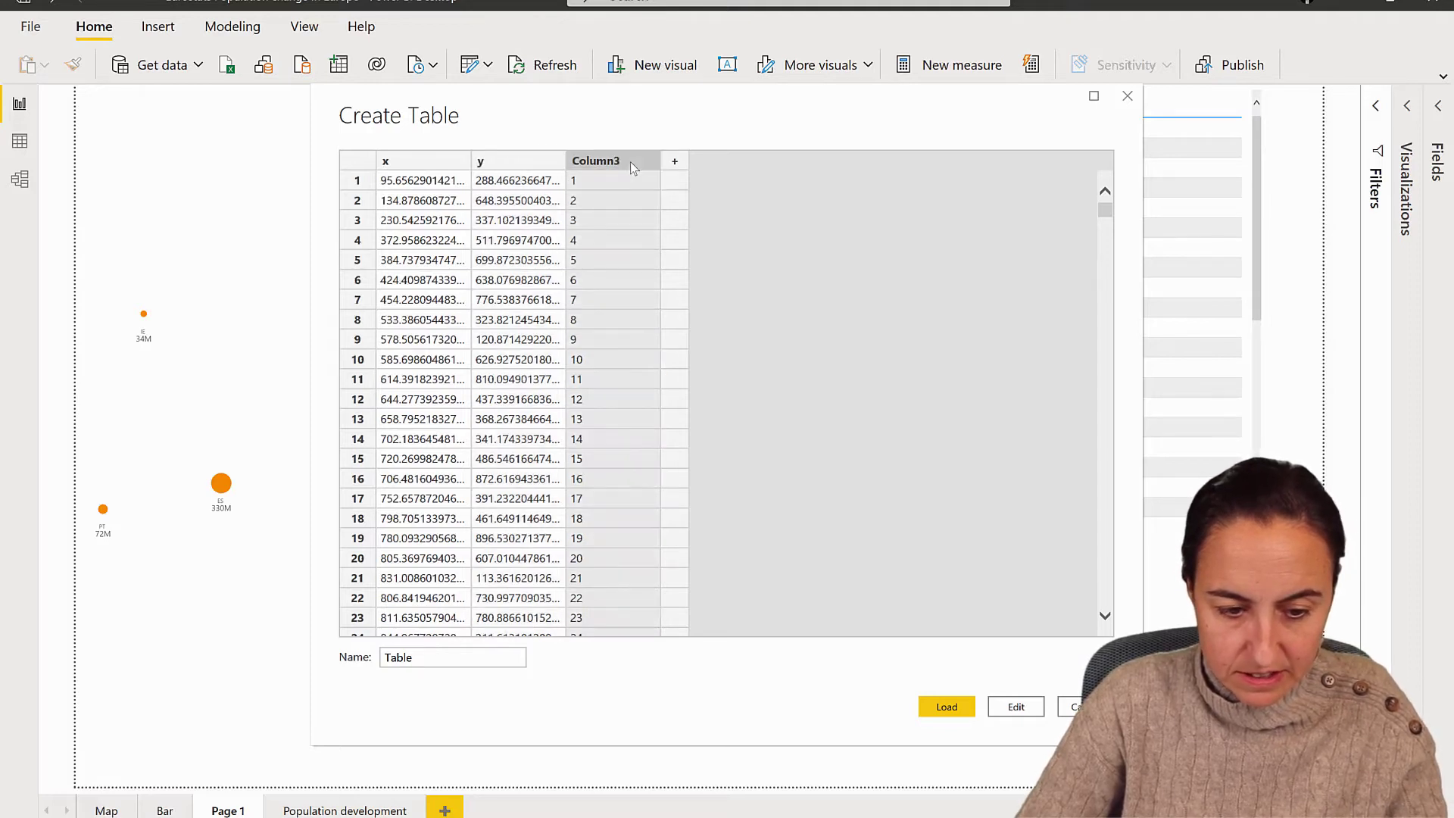
{"action": "double_click", "coordinate": [631, 161]}
{"action": "type", "text": "countryid"}
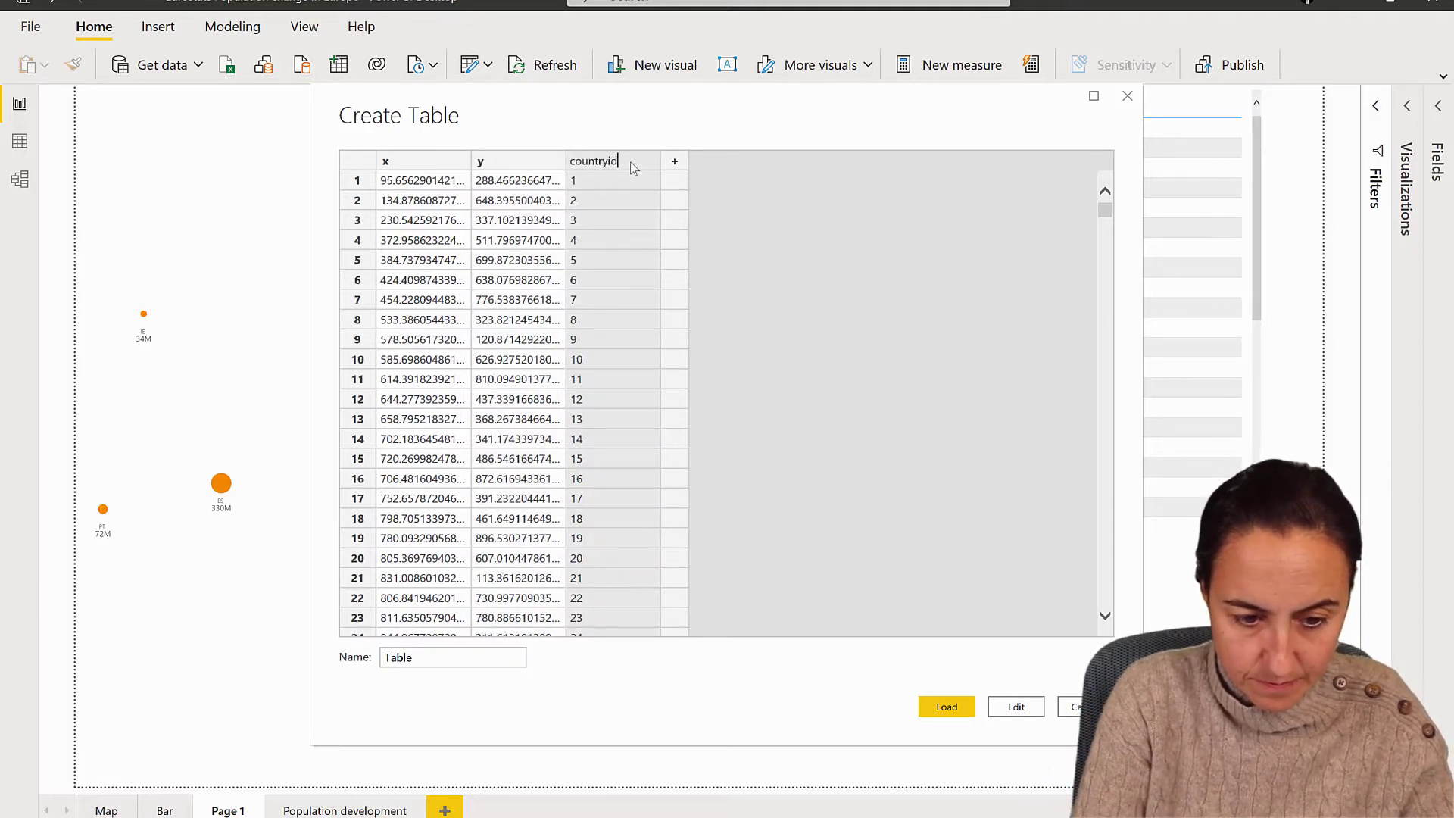
{"action": "key", "text": "Return"}
{"action": "double_click", "coordinate": [438, 657]}
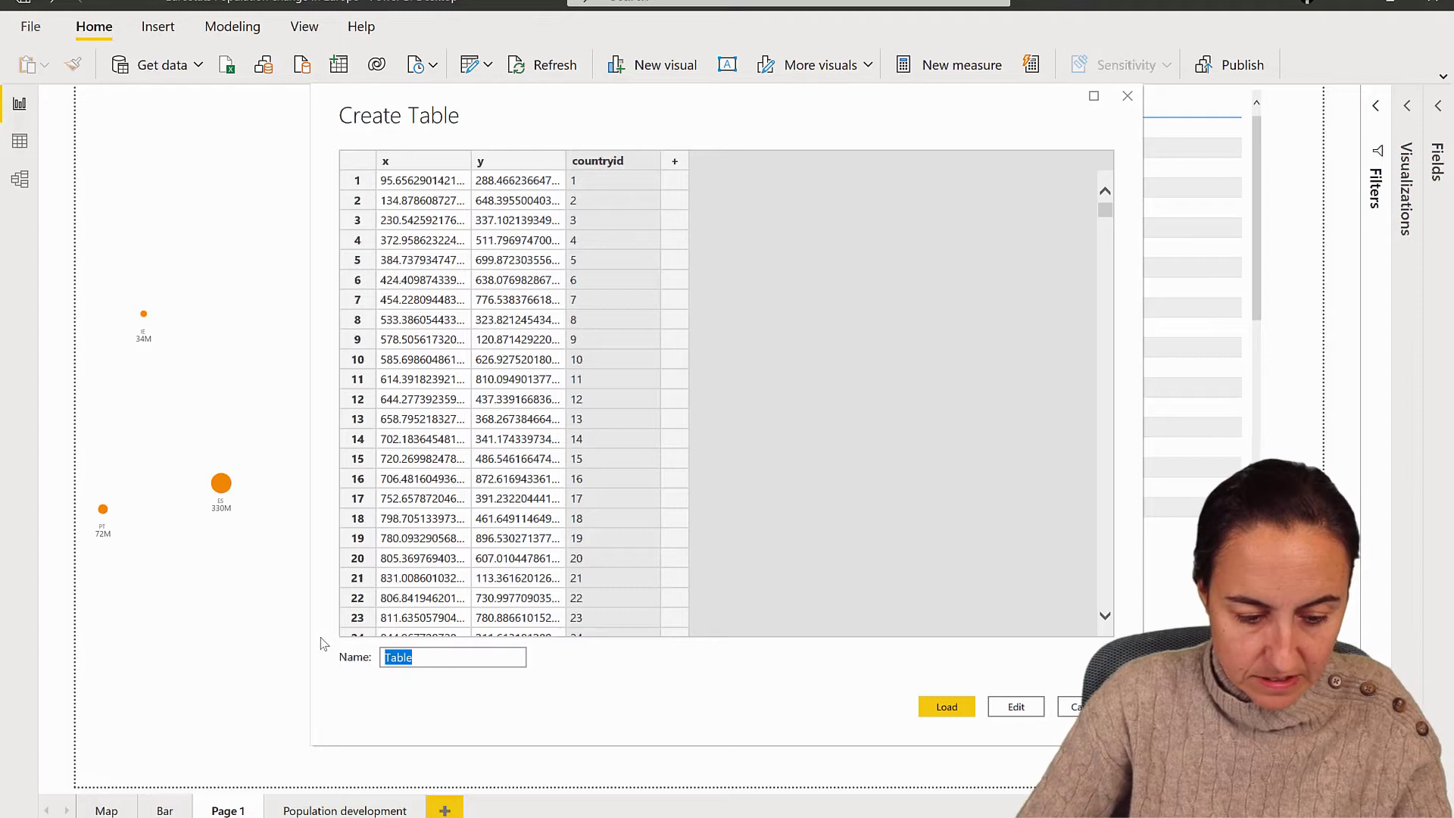
{"action": "type", "text": "bub"}
{"action": "type", "text": "l"}
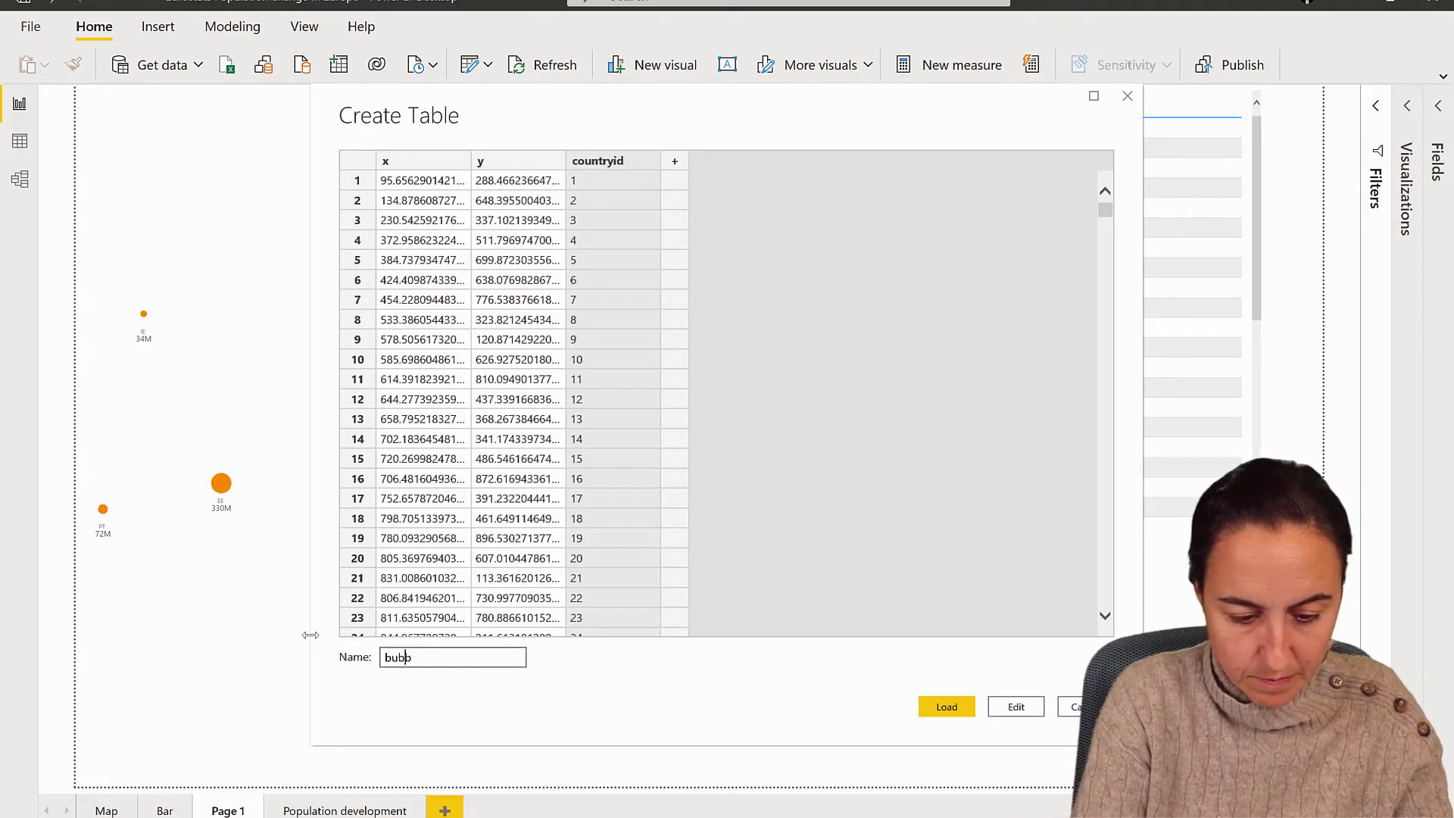
{"action": "type", "text": "le map (2"}
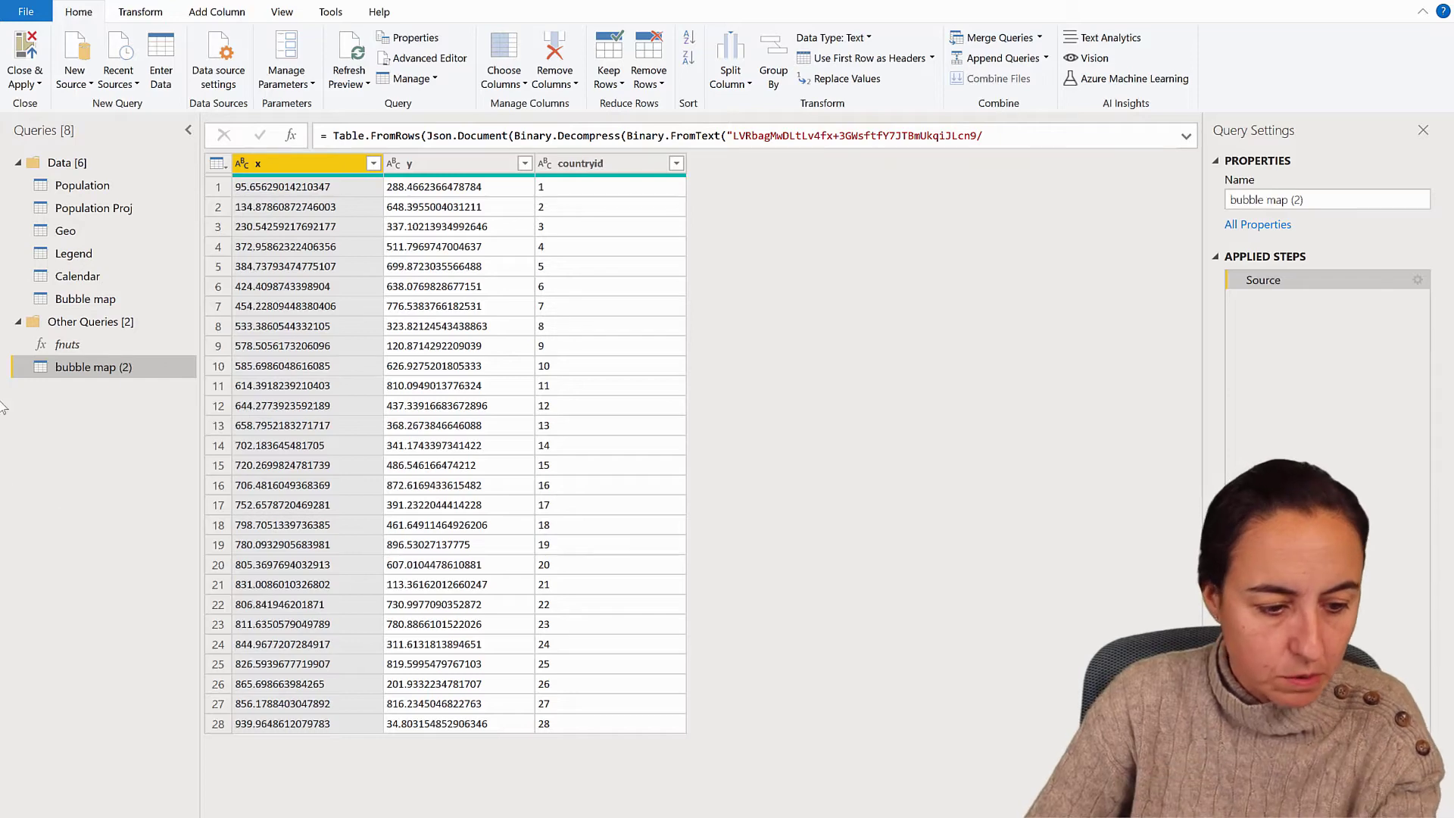
Step: Set columns x and y to Decimal Number, then Close & Apply the query
{"action": "left_click", "coordinate": [243, 163]}
{"action": "left_click", "coordinate": [257, 182]}
{"action": "left_click", "coordinate": [394, 163]}
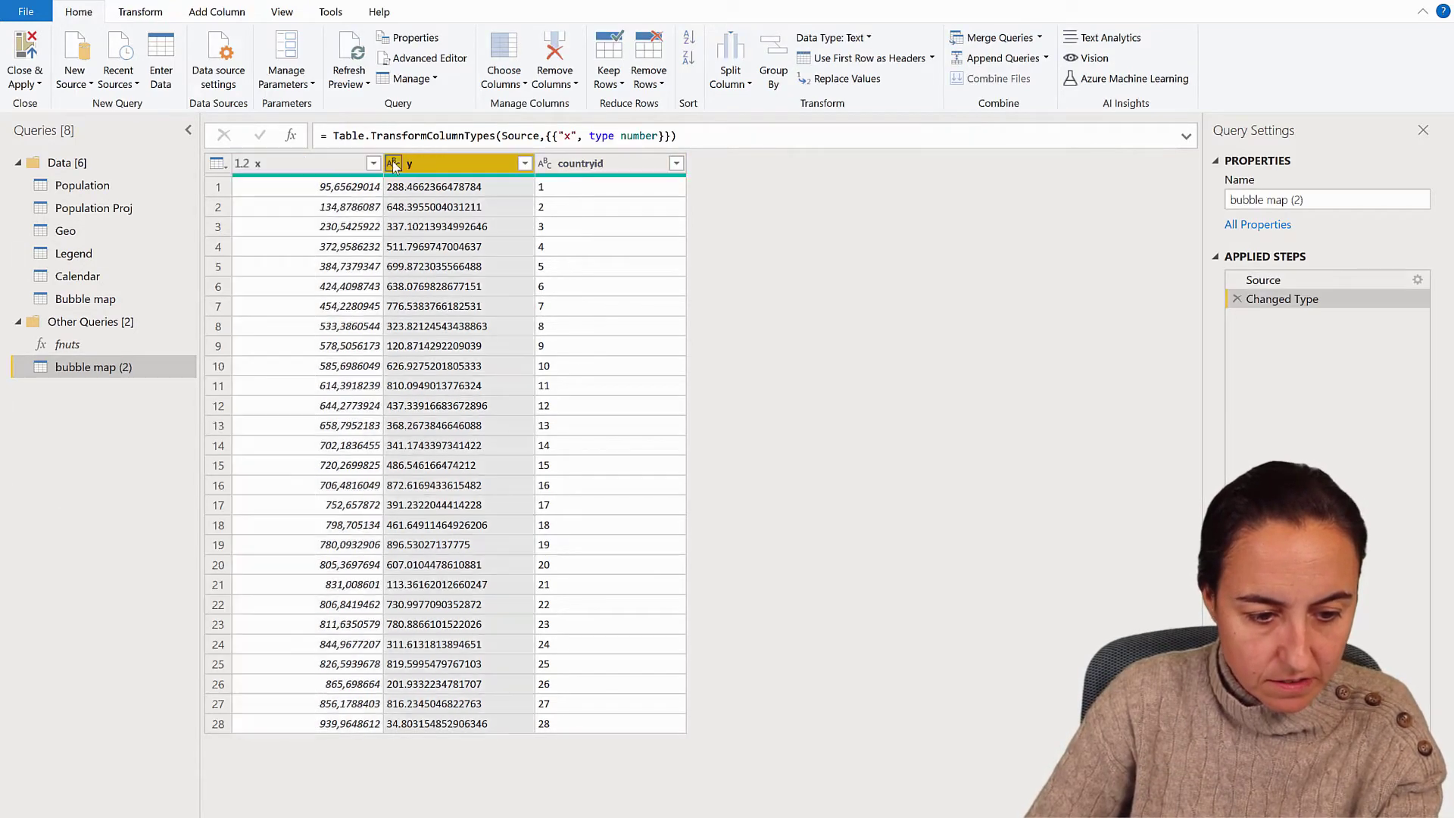
{"action": "left_click", "coordinate": [415, 182]}
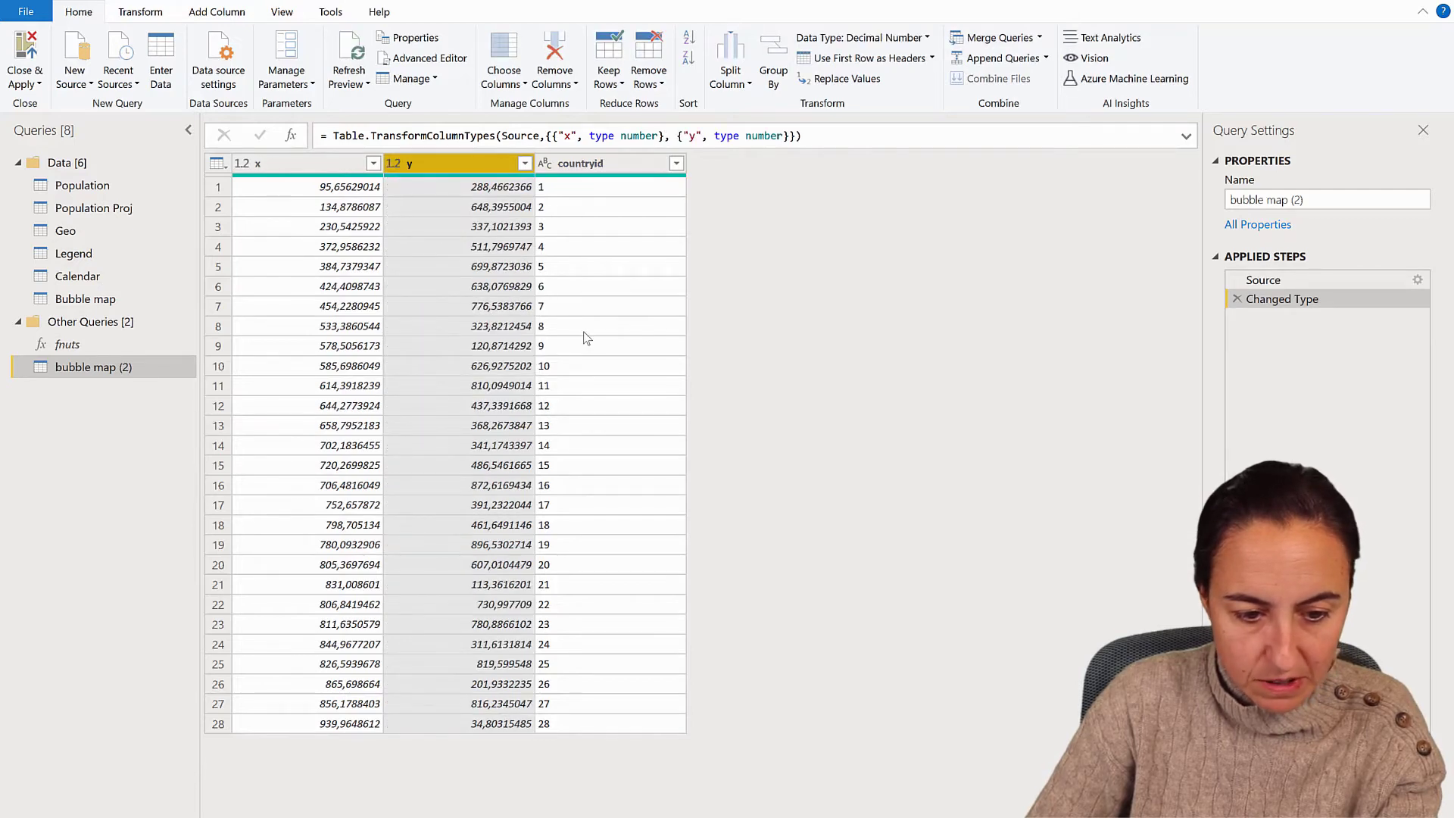
{"action": "left_click", "coordinate": [9, 53]}
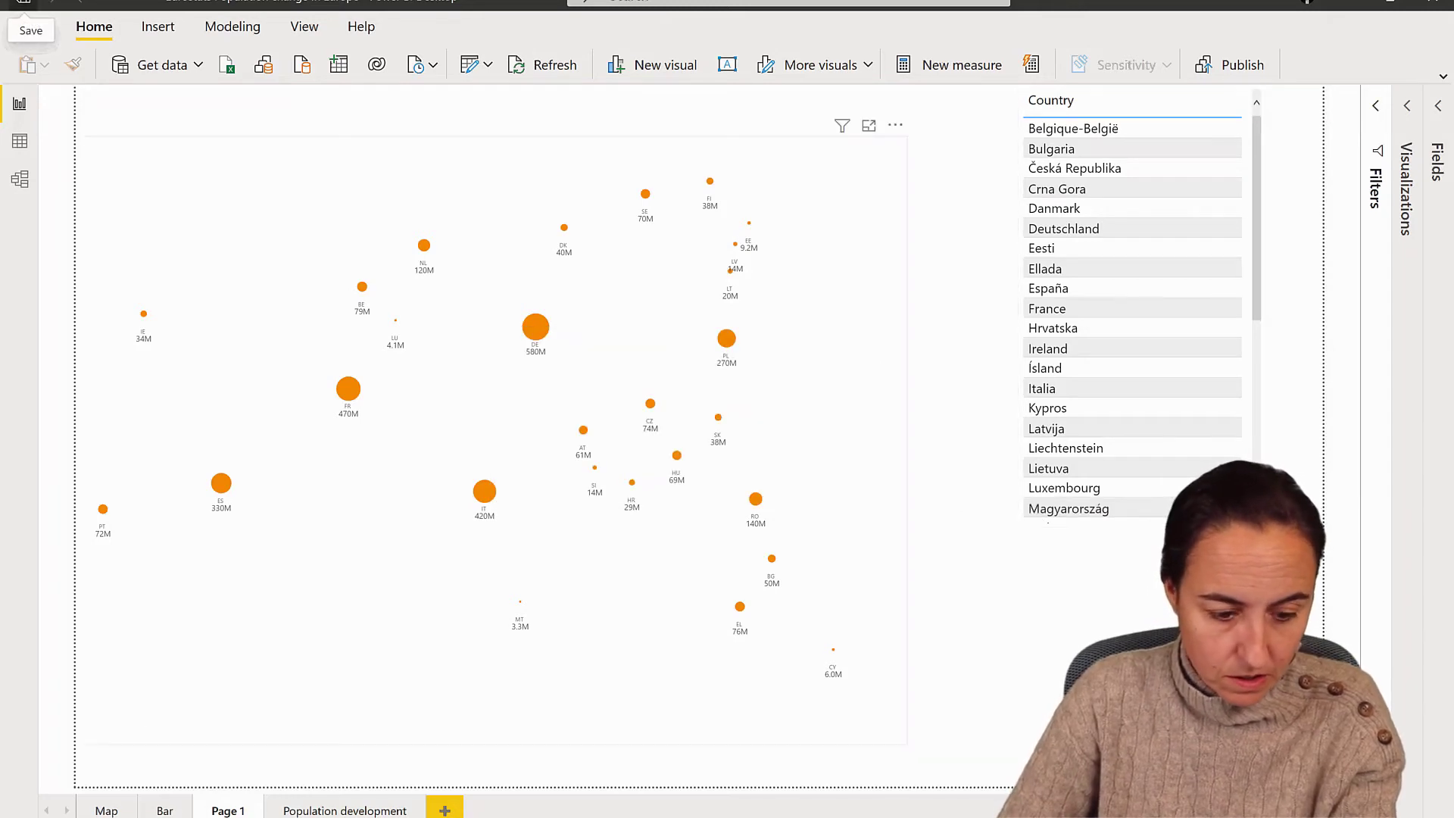
Step: Add a new report page and show the Fields and Visualizations panes
{"action": "left_click", "coordinate": [445, 810]}
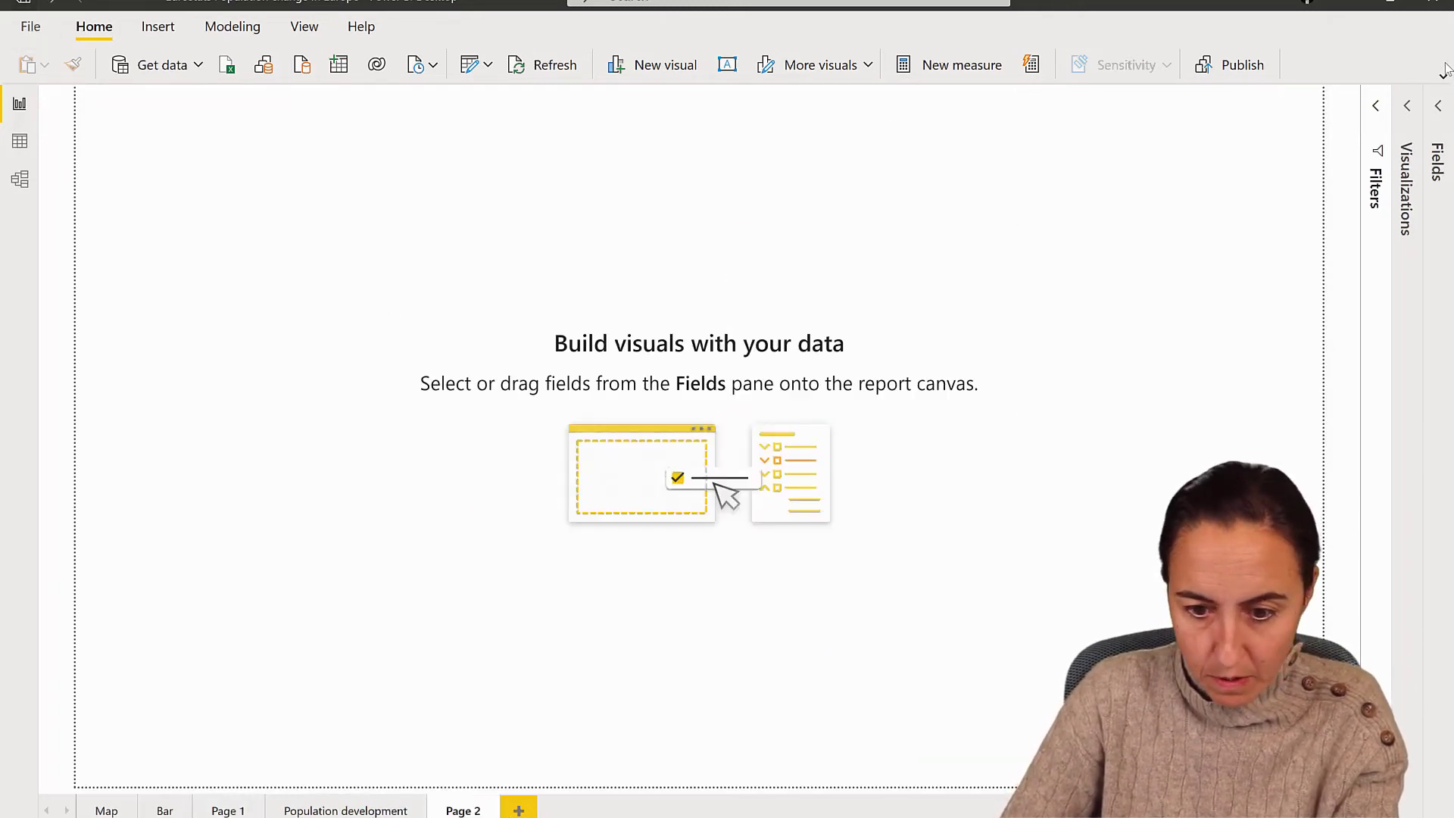
{"action": "left_click", "coordinate": [1441, 108]}
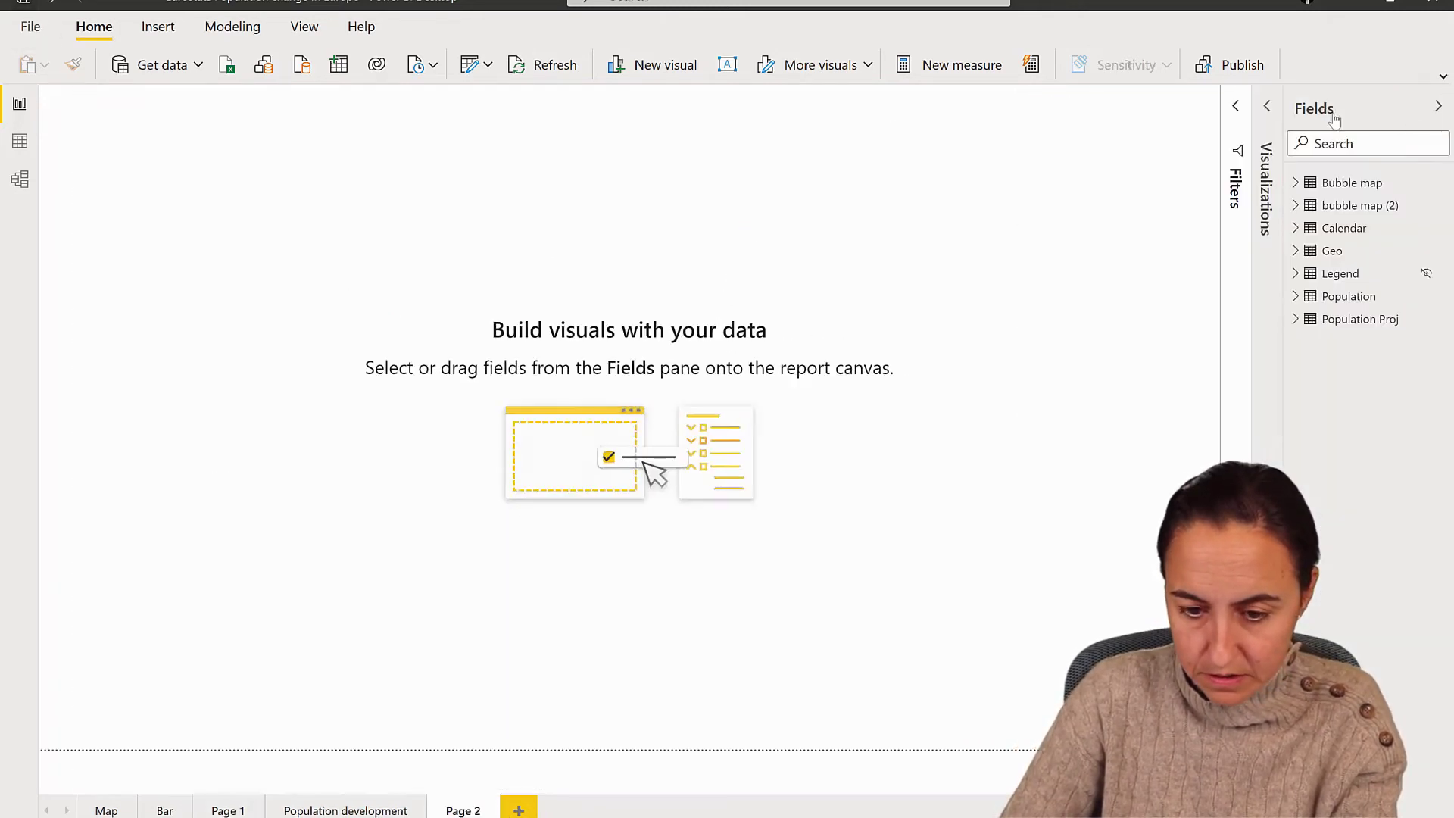
{"action": "left_click", "coordinate": [1267, 111]}
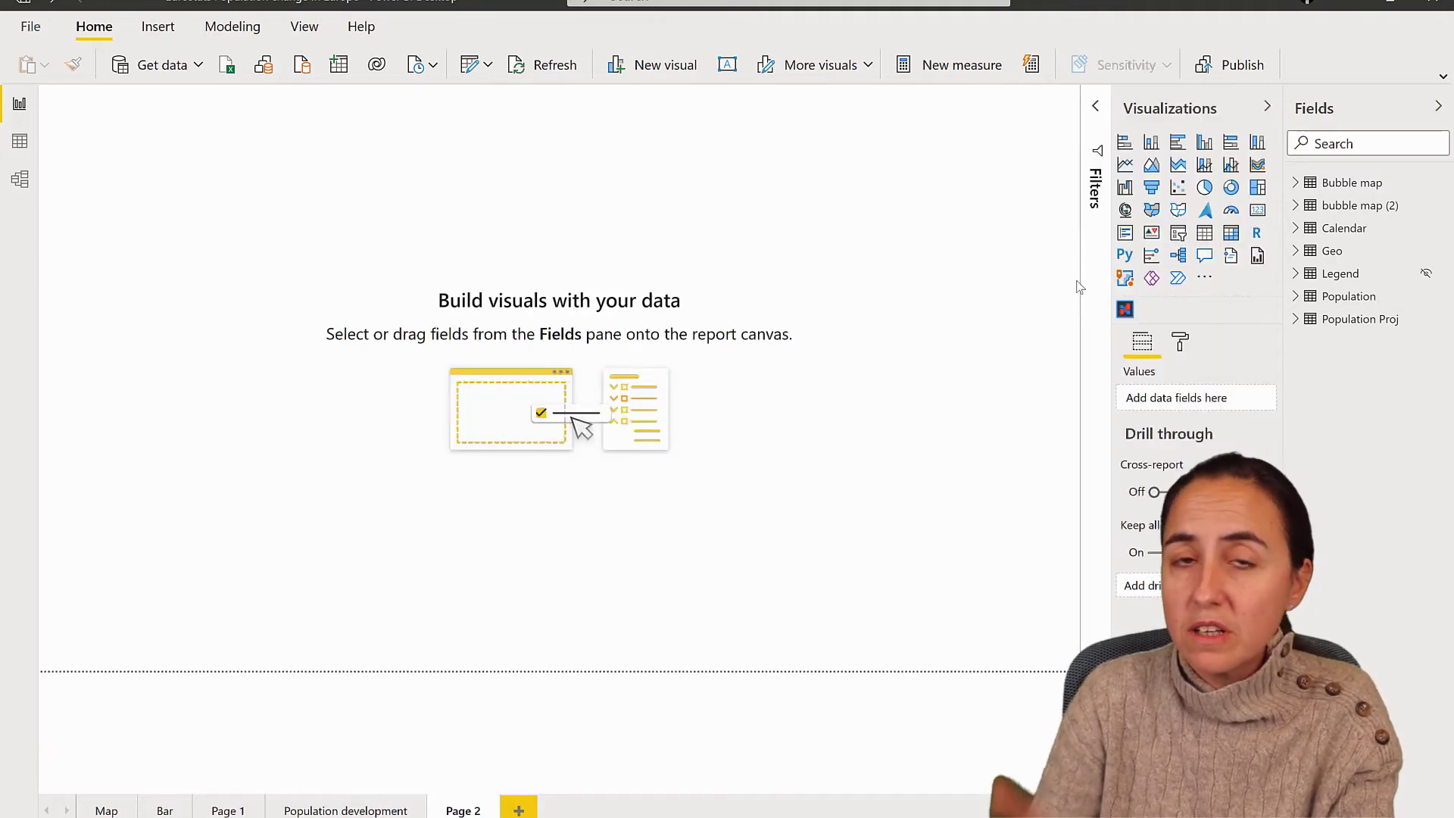
{"action": "left_click", "coordinate": [1204, 278]}
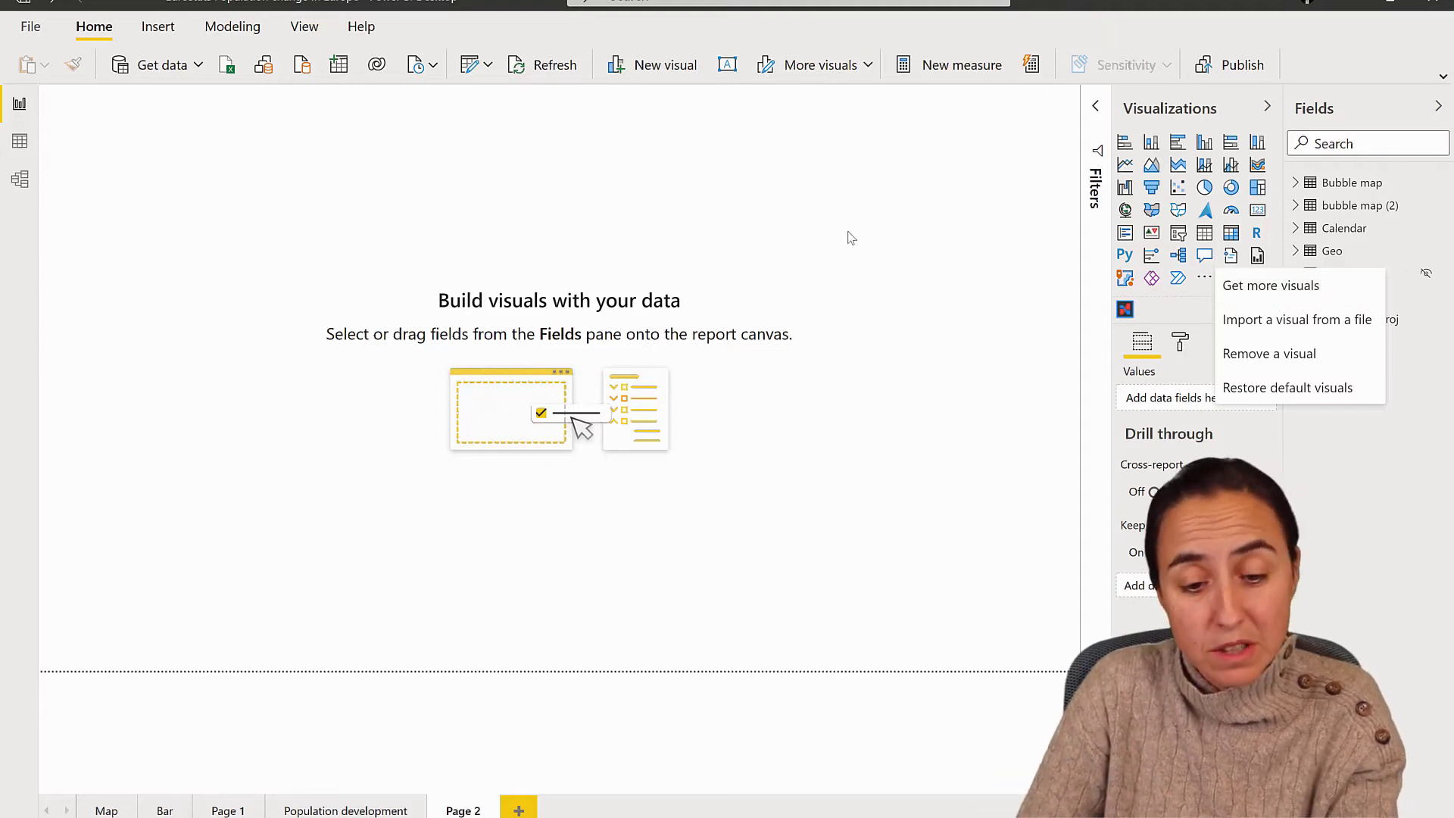
{"action": "left_click", "coordinate": [846, 253]}
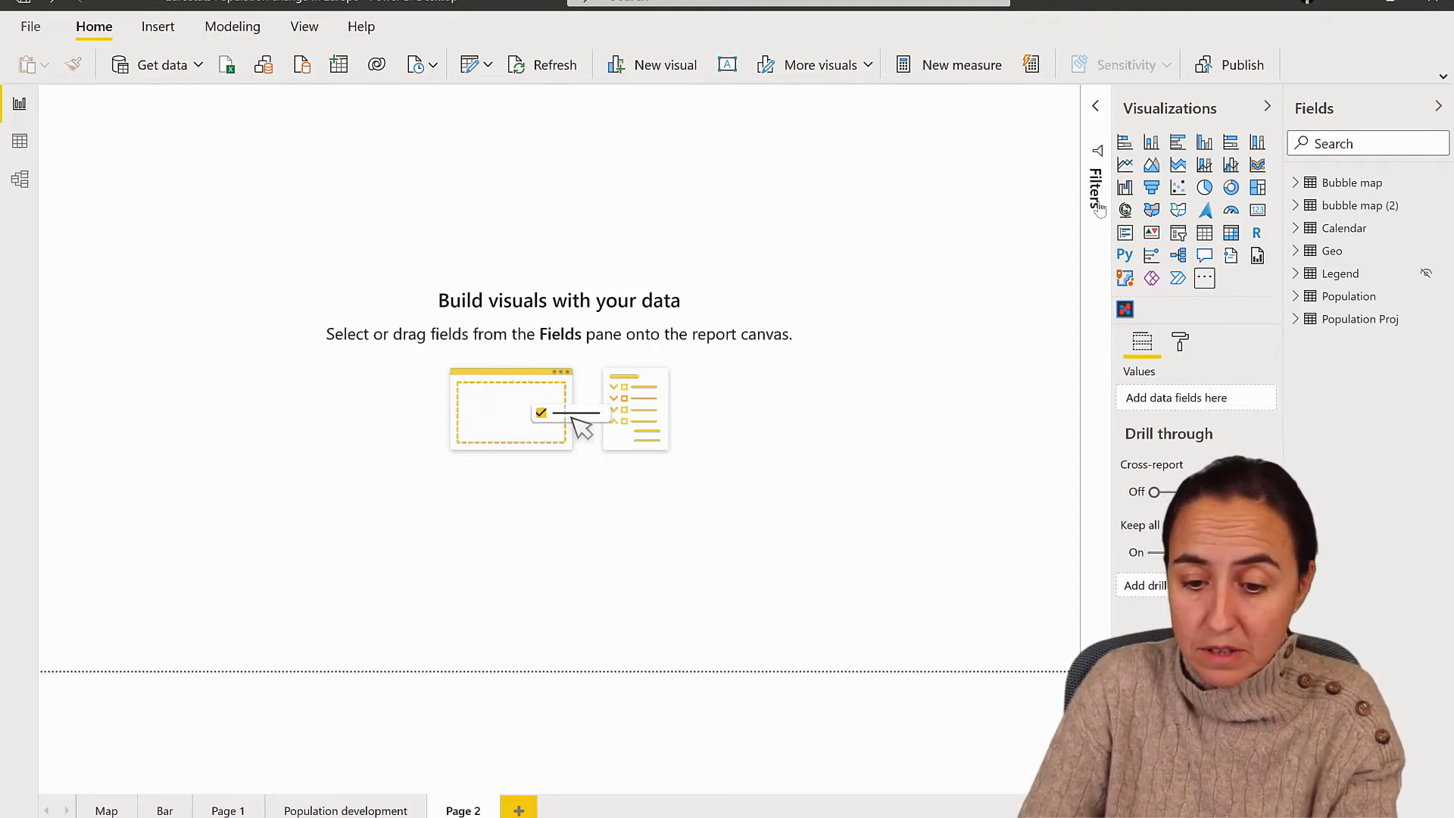
Step: Chart x, y and countryid from bubble map (2), convert it to Charticulator, and enlarge it
{"action": "left_click", "coordinate": [1297, 205]}
{"action": "left_click_drag", "start_coordinate": [1352, 250], "coordinate": [717, 347]}
{"action": "left_click", "coordinate": [1325, 273]}
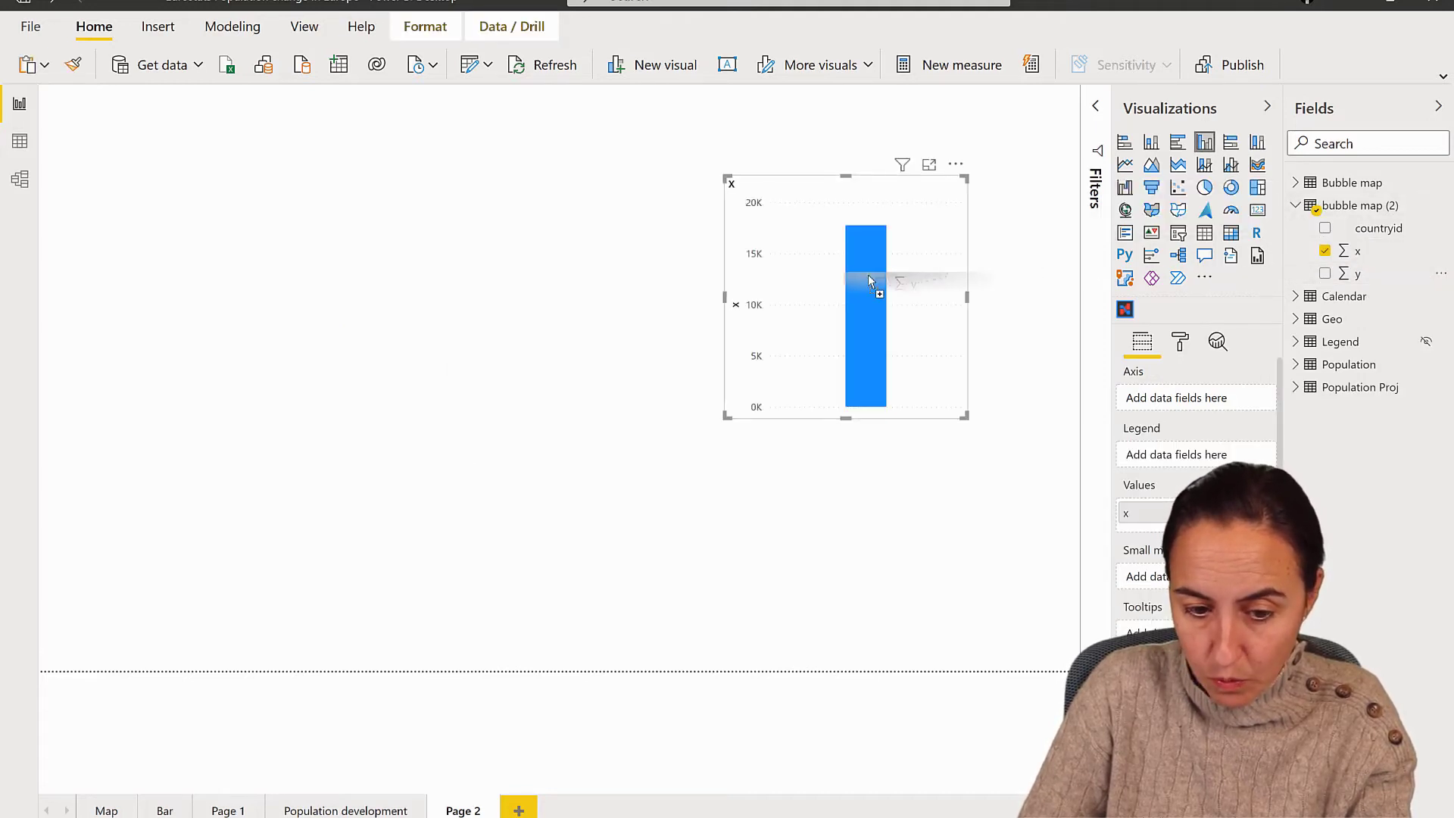
{"action": "left_click_drag", "start_coordinate": [1401, 231], "coordinate": [869, 286]}
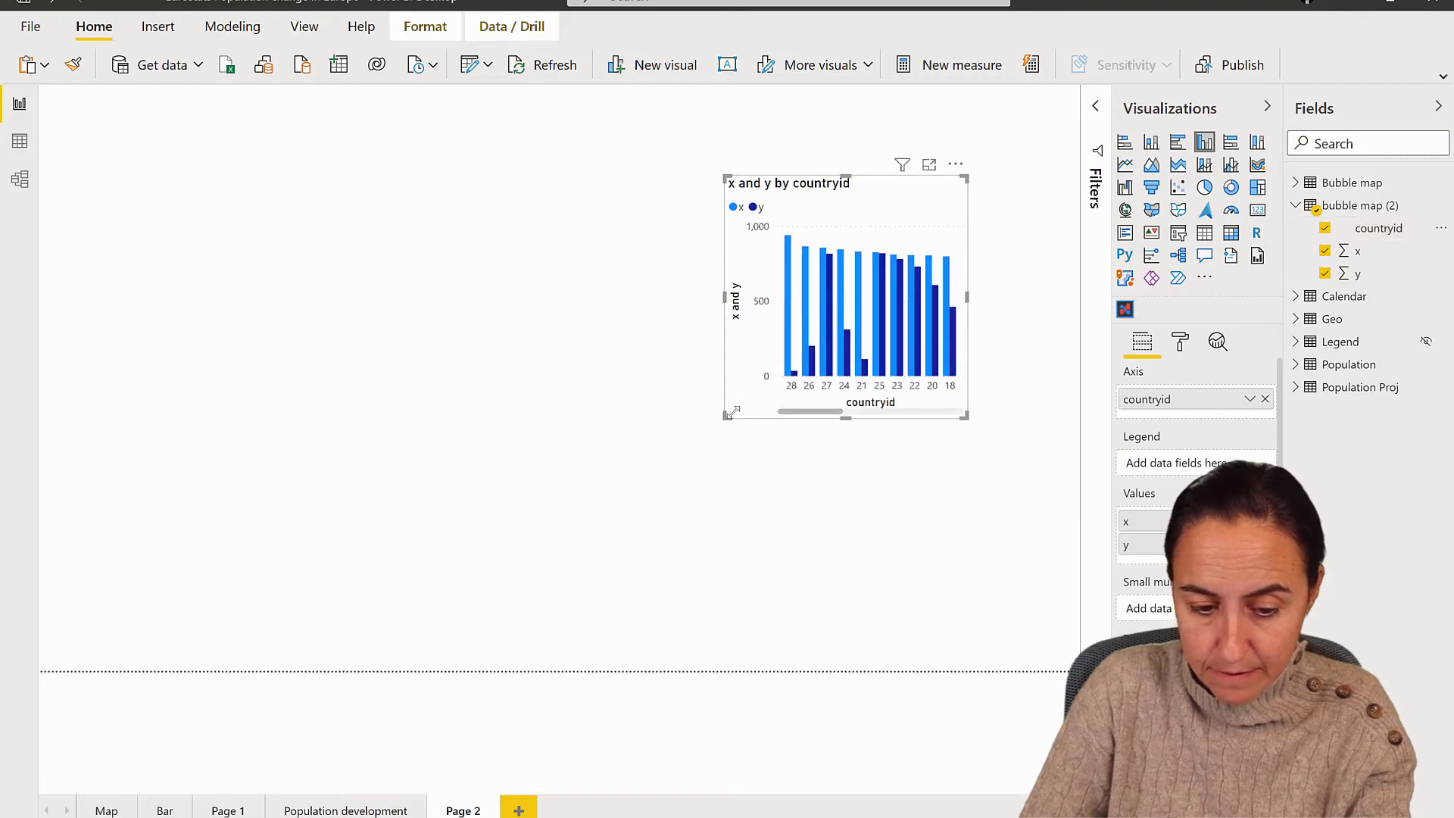
{"action": "left_click_drag", "start_coordinate": [726, 417], "coordinate": [486, 424]}
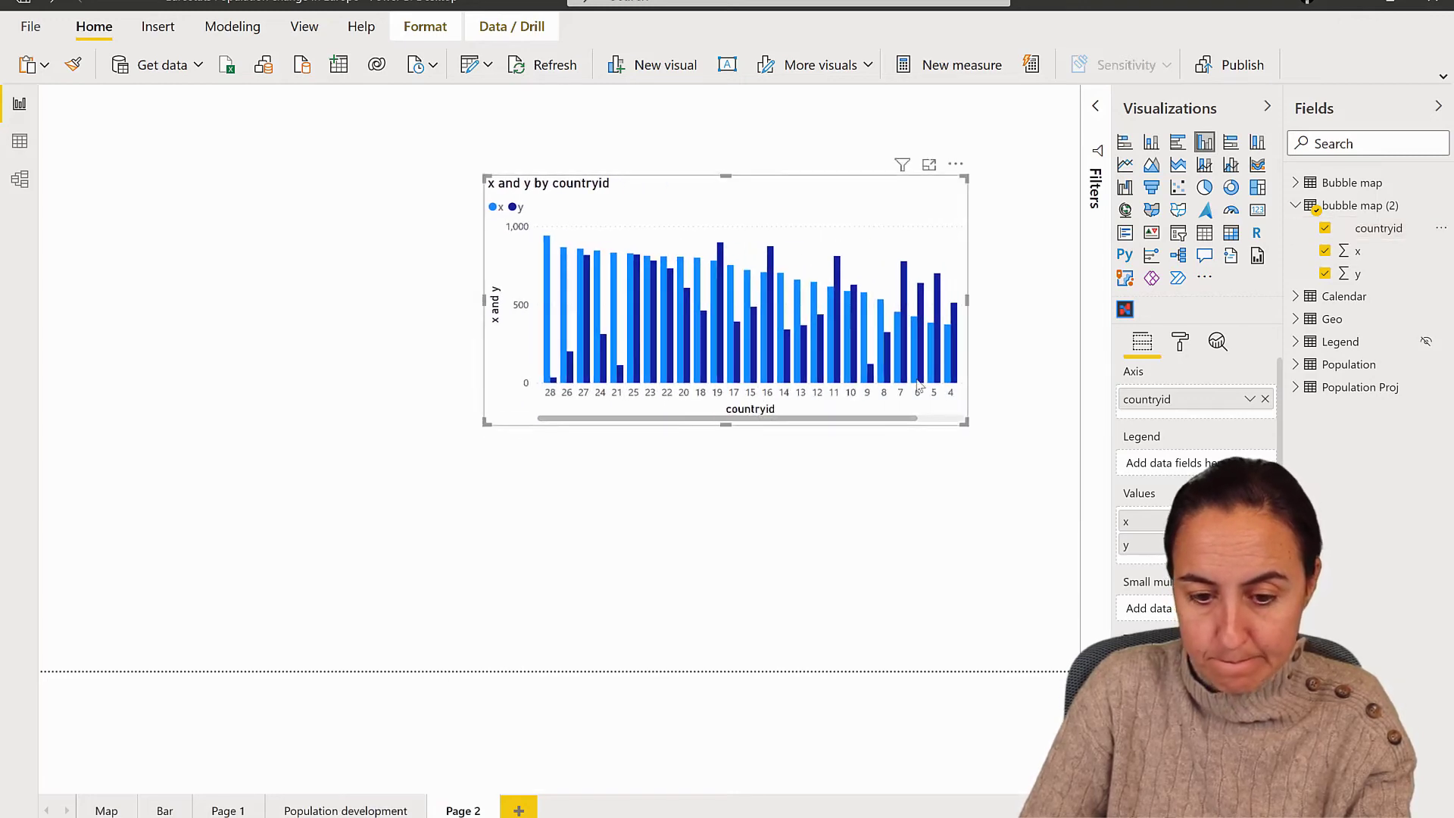
{"action": "left_click", "coordinate": [1125, 310]}
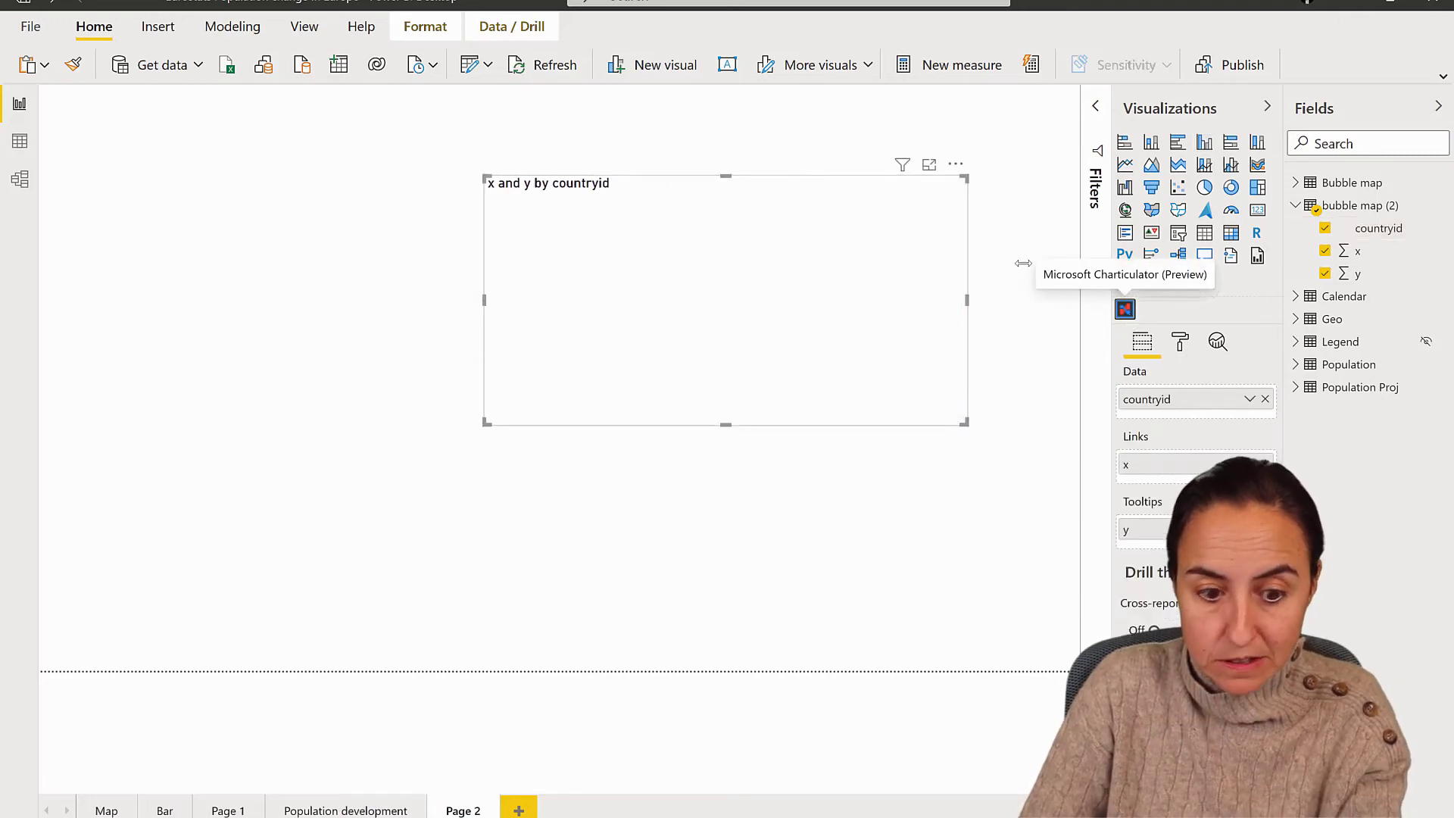
{"action": "left_click_drag", "start_coordinate": [409, 470], "coordinate": [89, 678]}
Step: Create a new Charticulator chart and place x along the horizontal axis
{"action": "left_click", "coordinate": [956, 166]}
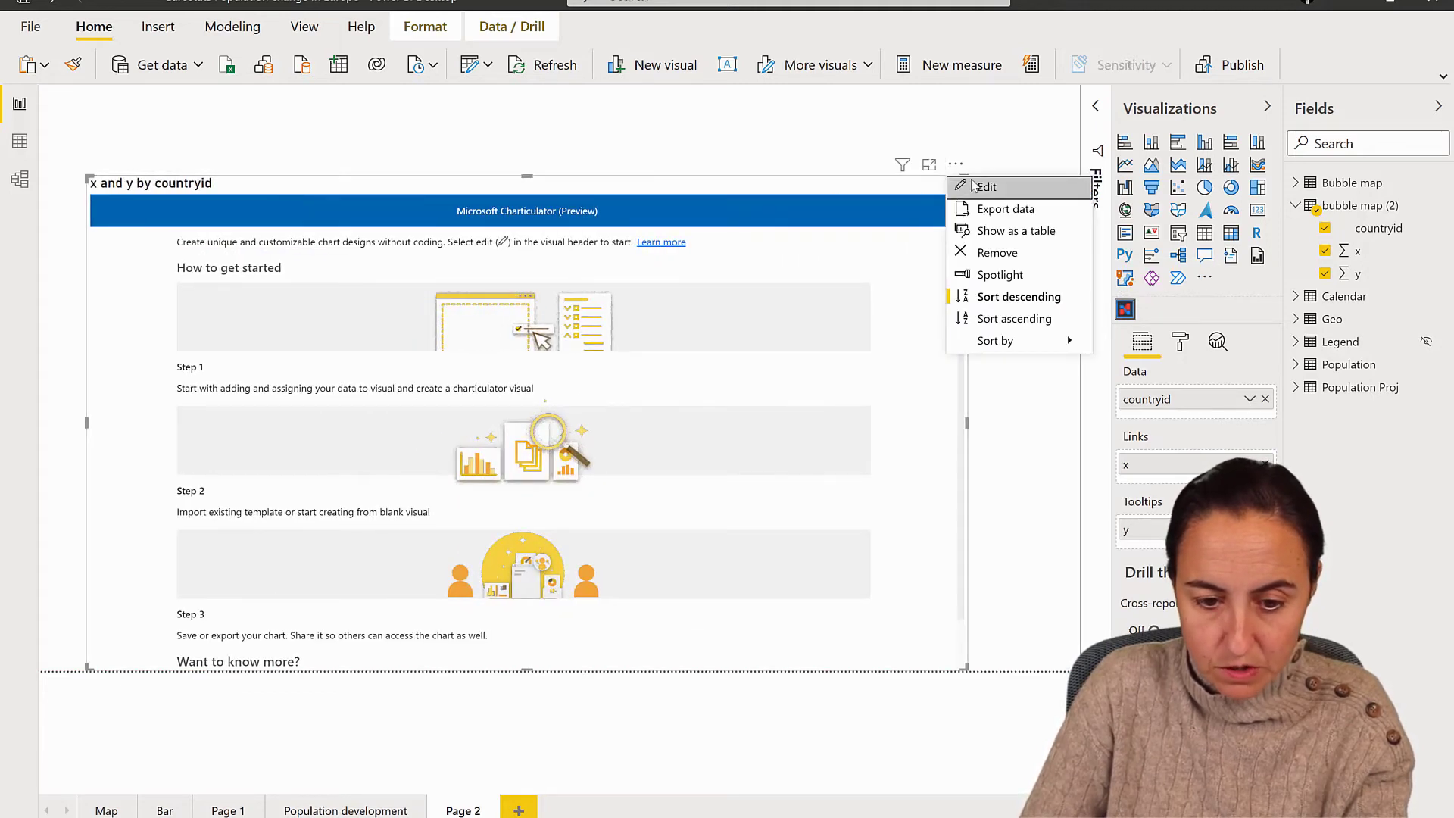
{"action": "left_click", "coordinate": [975, 186]}
{"action": "left_click", "coordinate": [275, 321]}
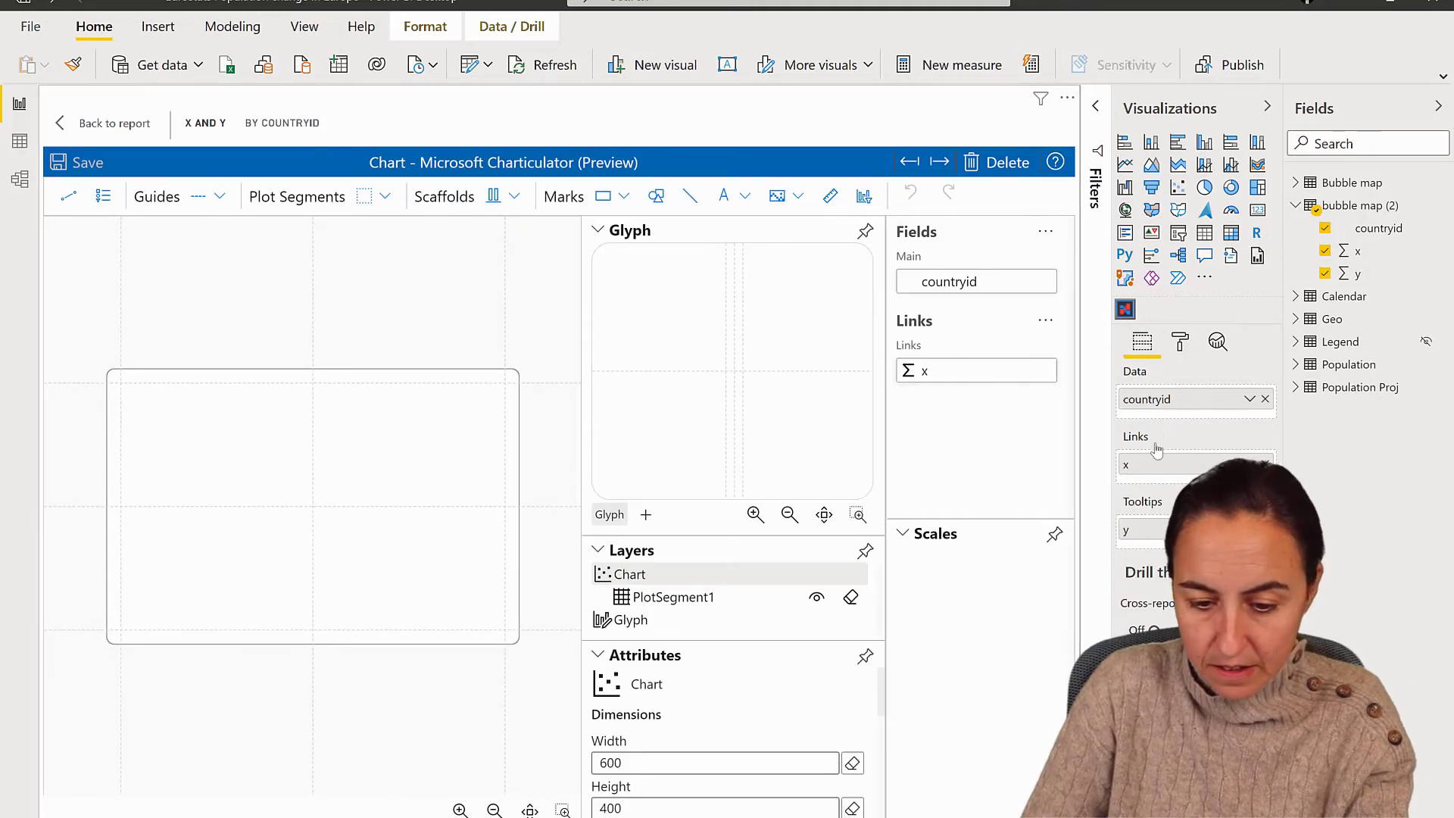
{"action": "left_click_drag", "start_coordinate": [1157, 425], "coordinate": [1176, 433]}
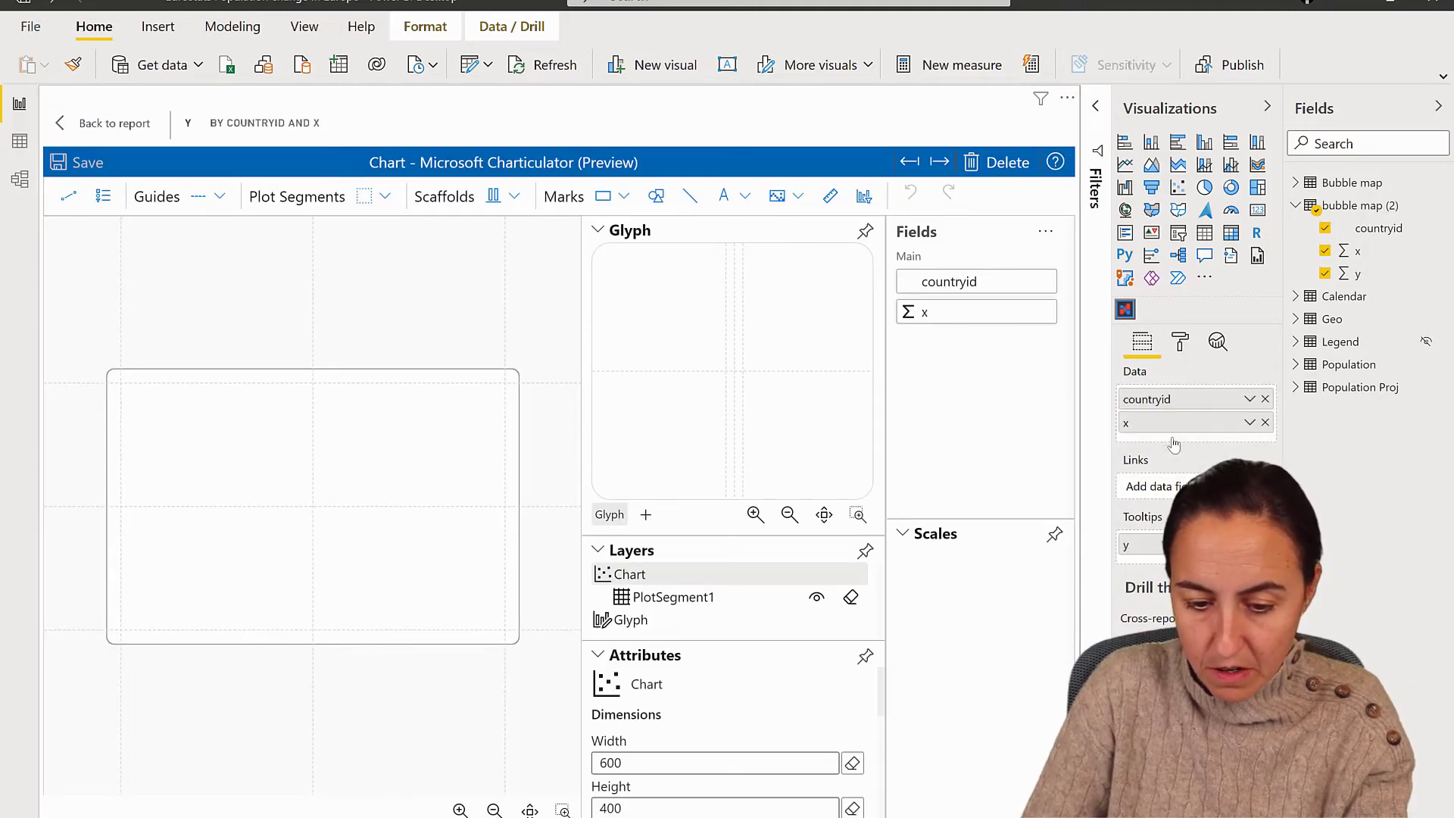
{"action": "left_click_drag", "start_coordinate": [946, 322], "coordinate": [125, 504]}
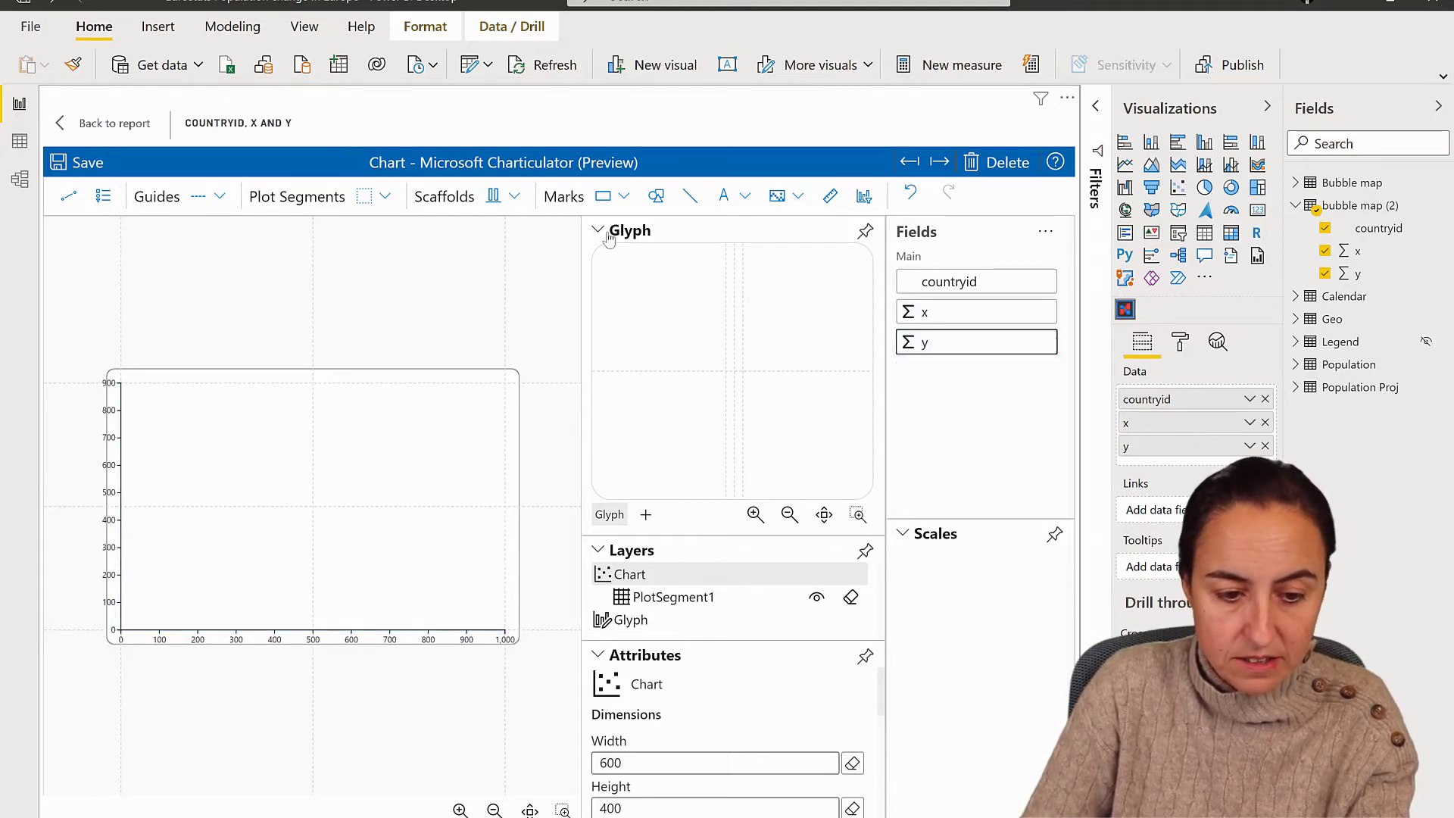
Step: Add a symbol and a text mark to the glyph, labelling each point with its countryid
{"action": "mouse_move", "coordinate": [656, 196]}
{"action": "left_mouse_down"}
{"action": "mouse_move", "coordinate": [731, 390]}
{"action": "mouse_move", "coordinate": [734, 375]}
{"action": "left_mouse_up"}
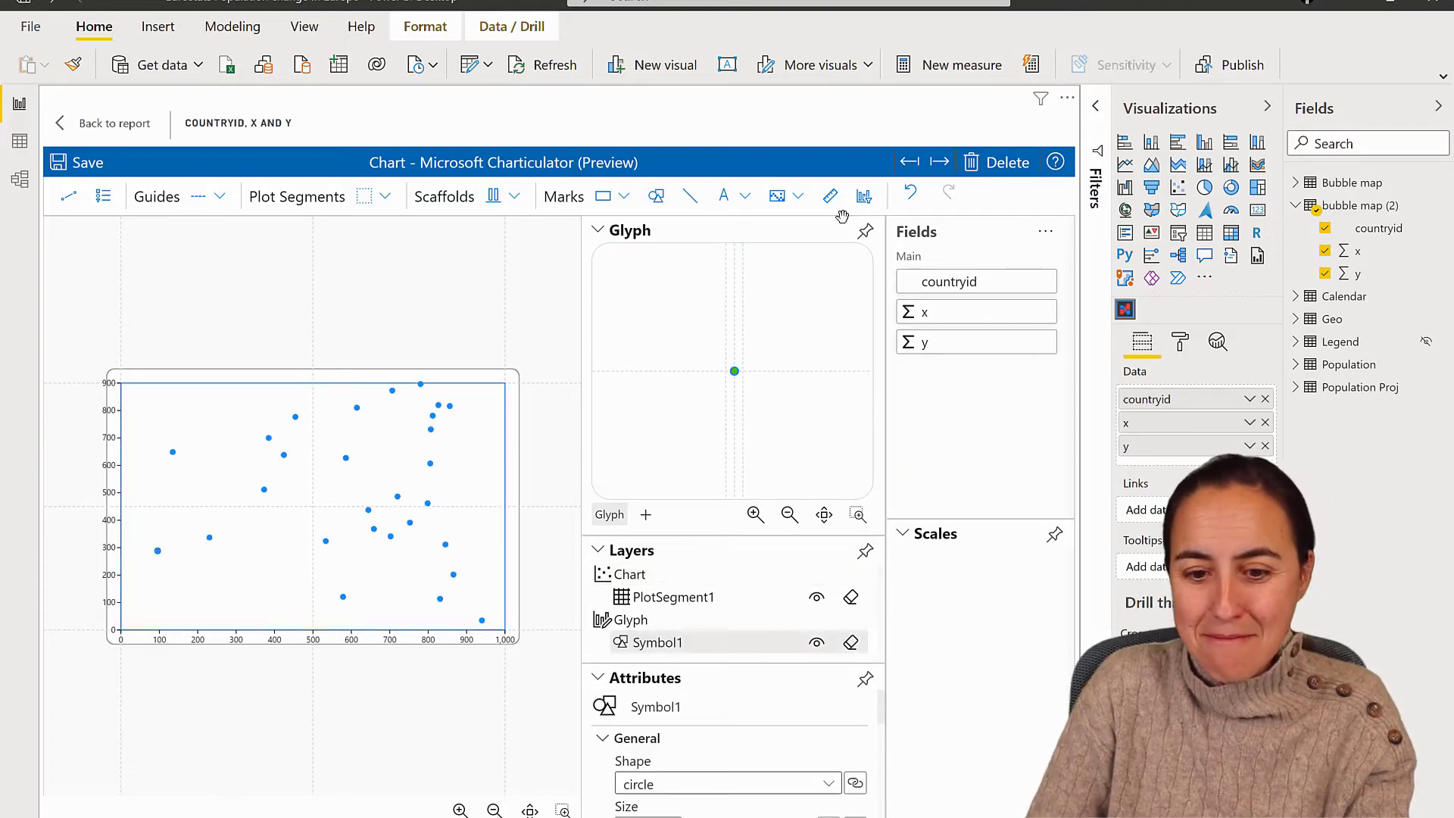
{"action": "left_click", "coordinate": [1267, 106]}
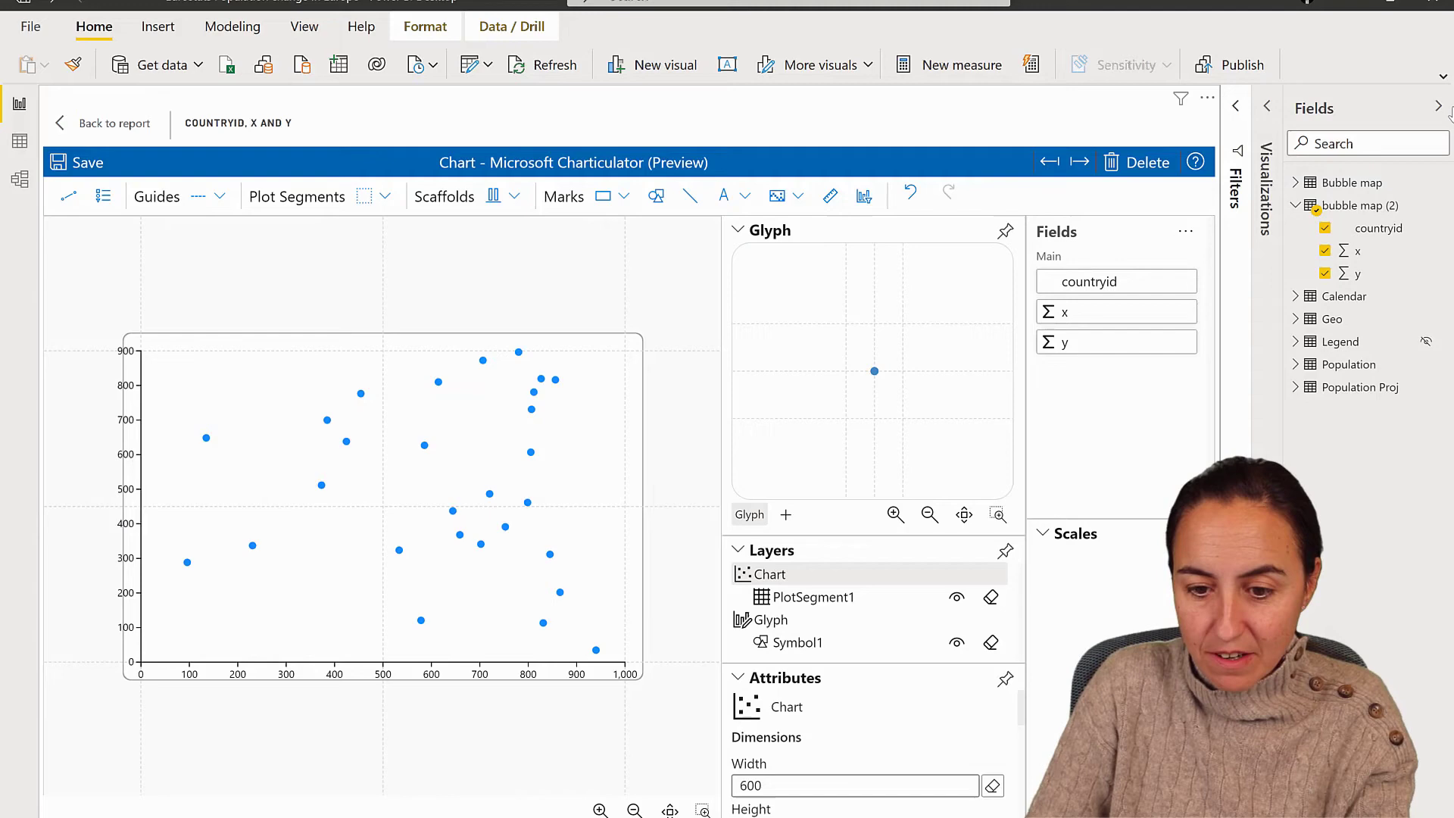
{"action": "left_click", "coordinate": [1439, 106]}
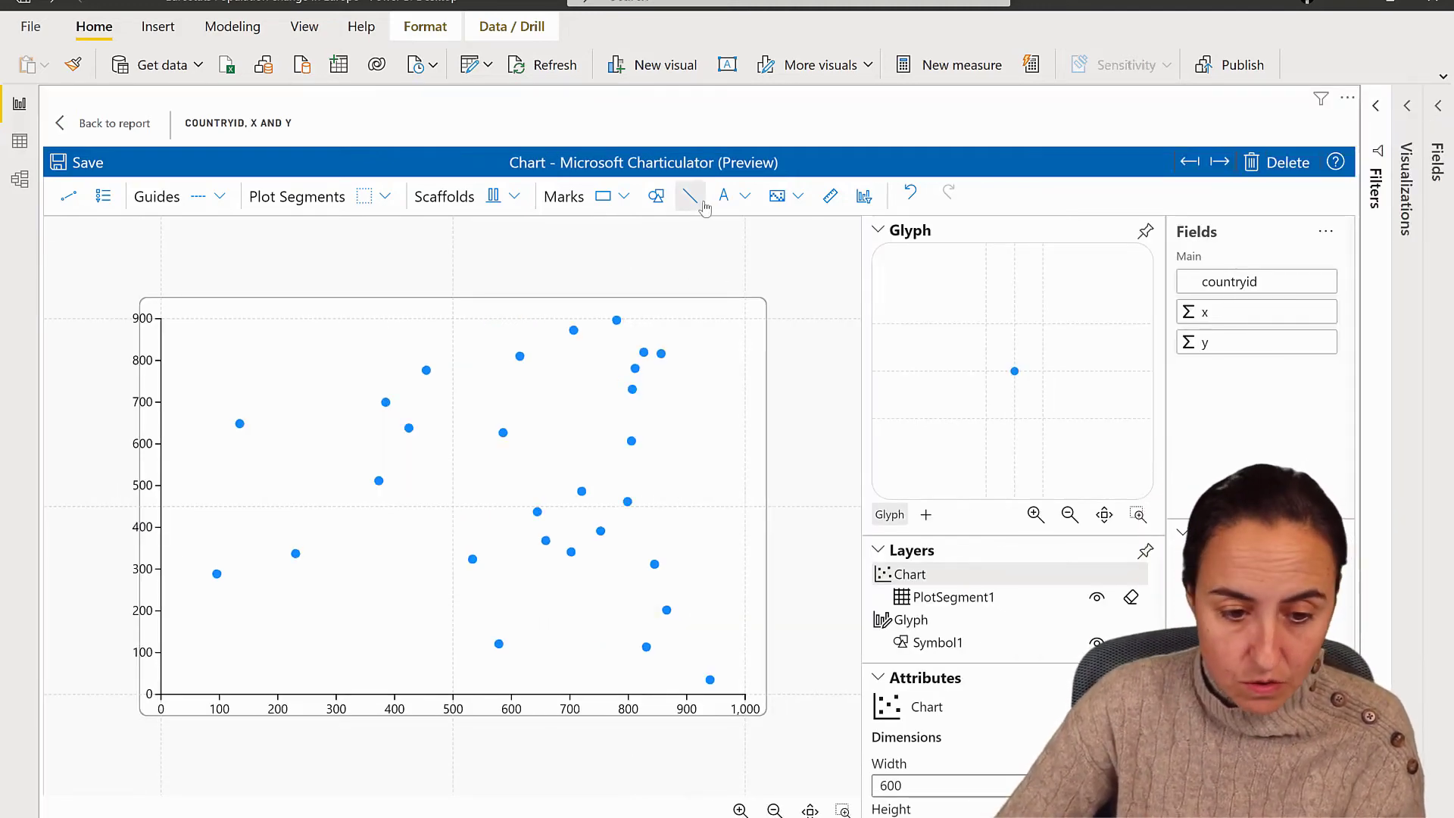
{"action": "left_click_drag", "start_coordinate": [723, 195], "coordinate": [1015, 379]}
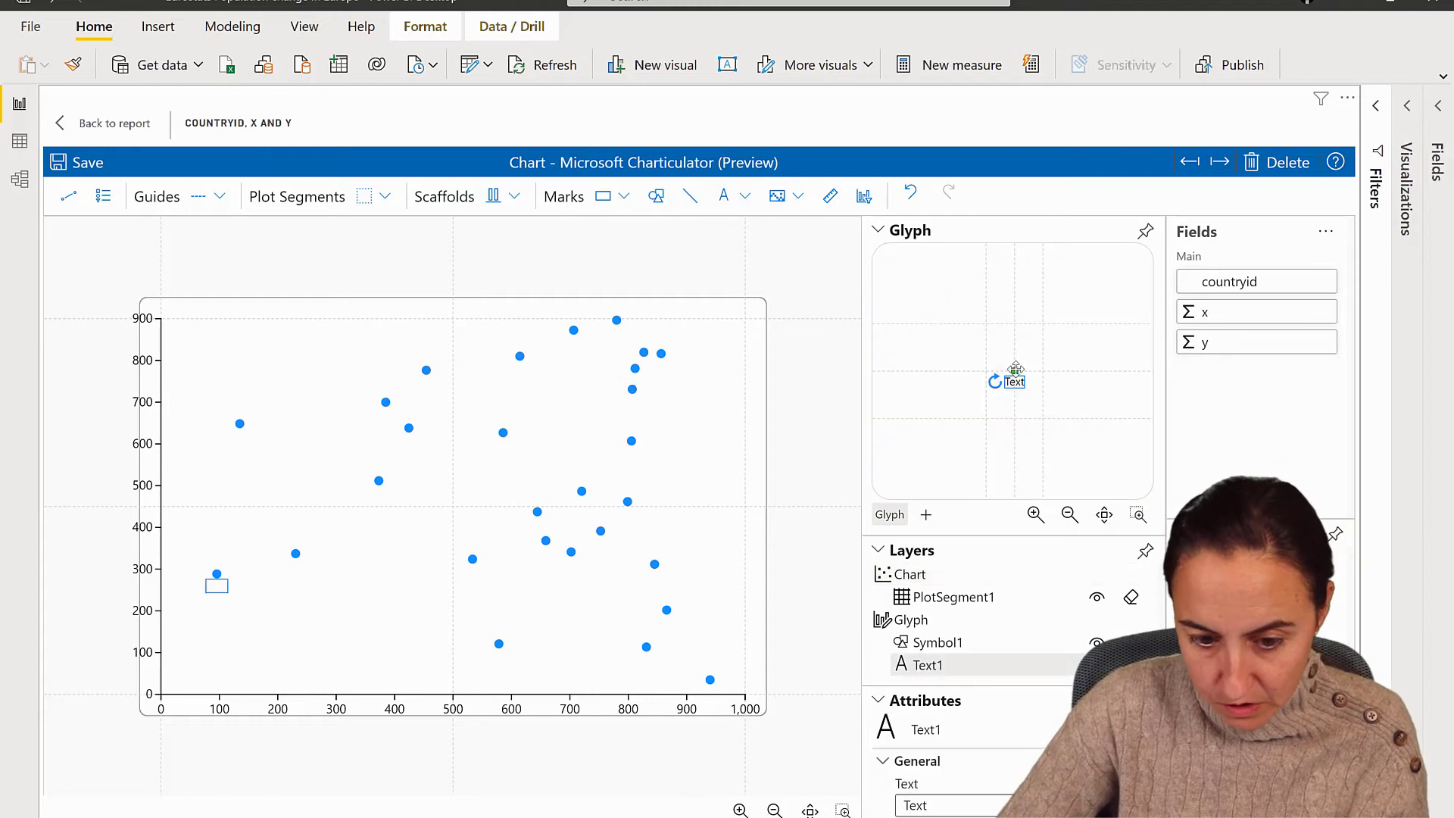
{"action": "left_click_drag", "start_coordinate": [1246, 287], "coordinate": [1027, 387]}
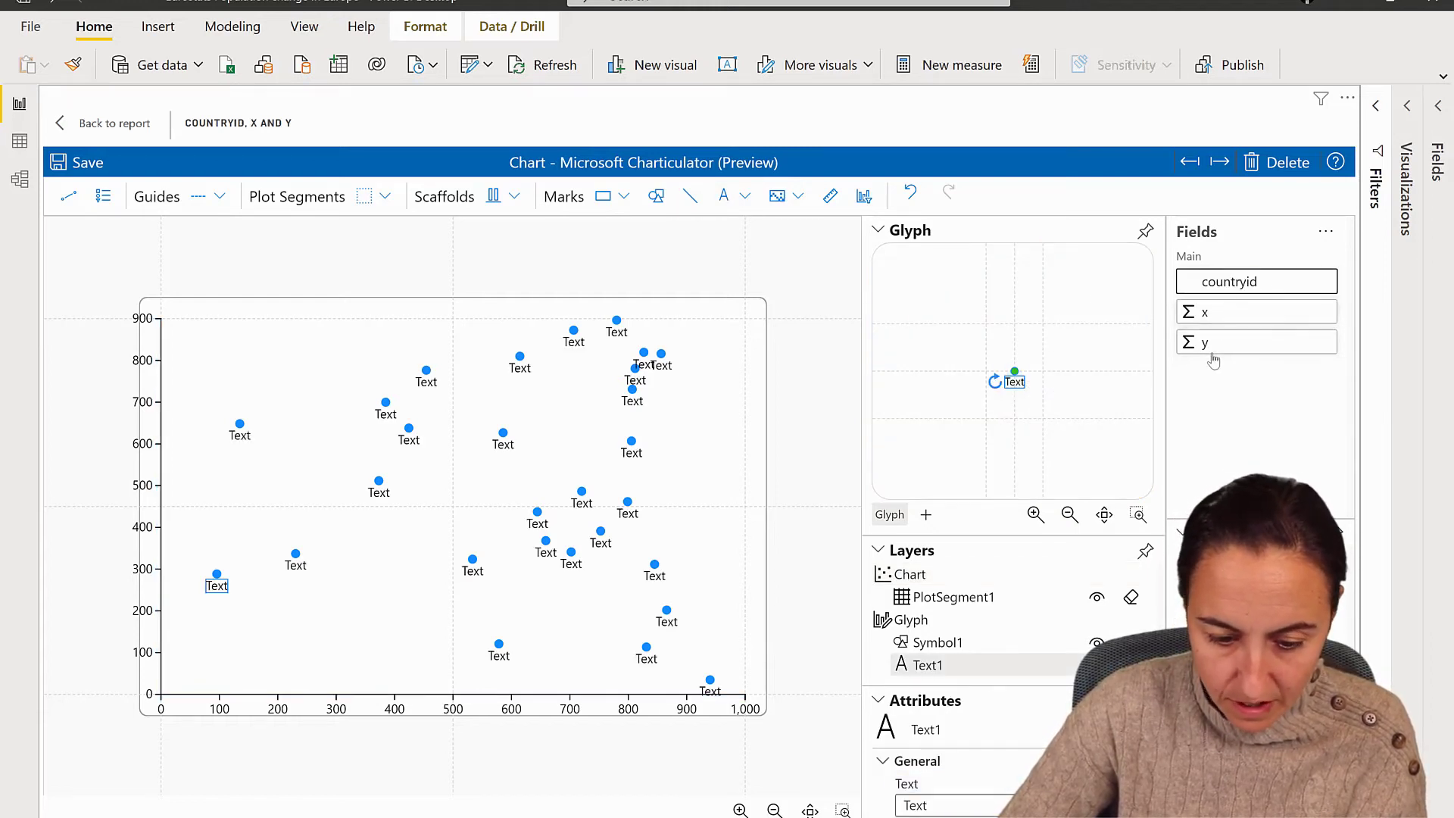
{"action": "left_click", "coordinate": [1244, 288]}
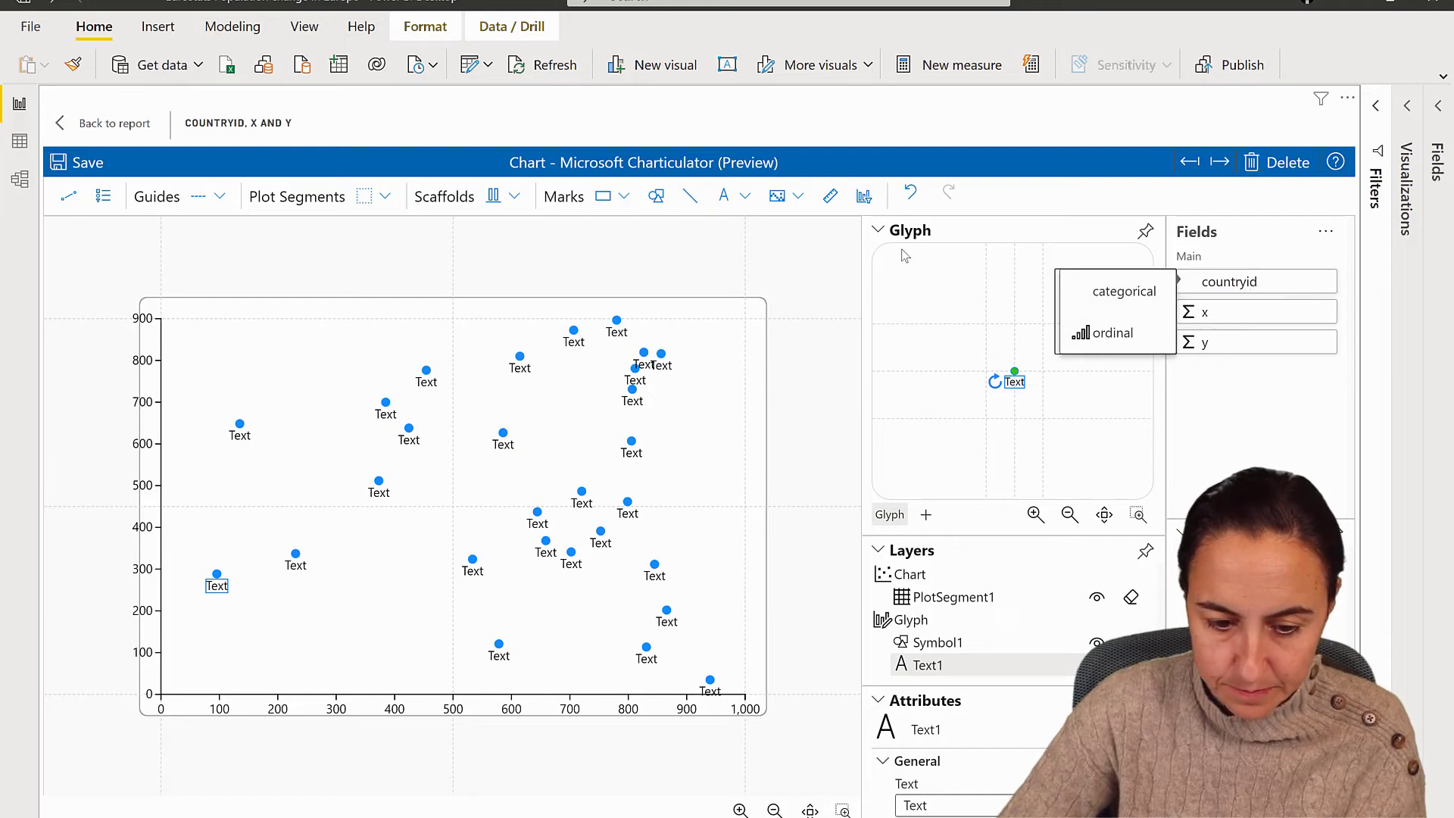
{"action": "left_click", "coordinate": [876, 229]}
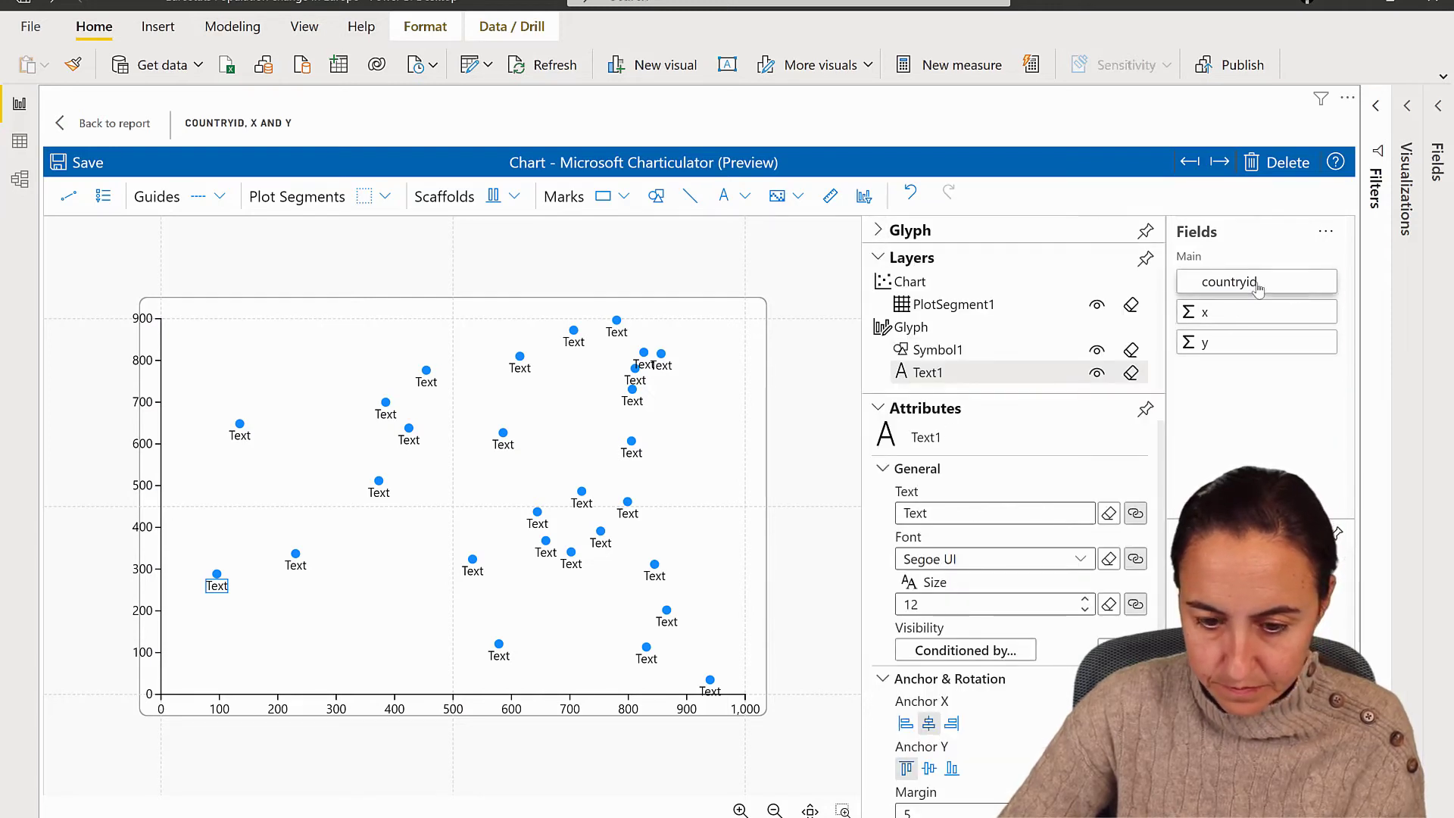
{"action": "left_click_drag", "start_coordinate": [1253, 283], "coordinate": [962, 505]}
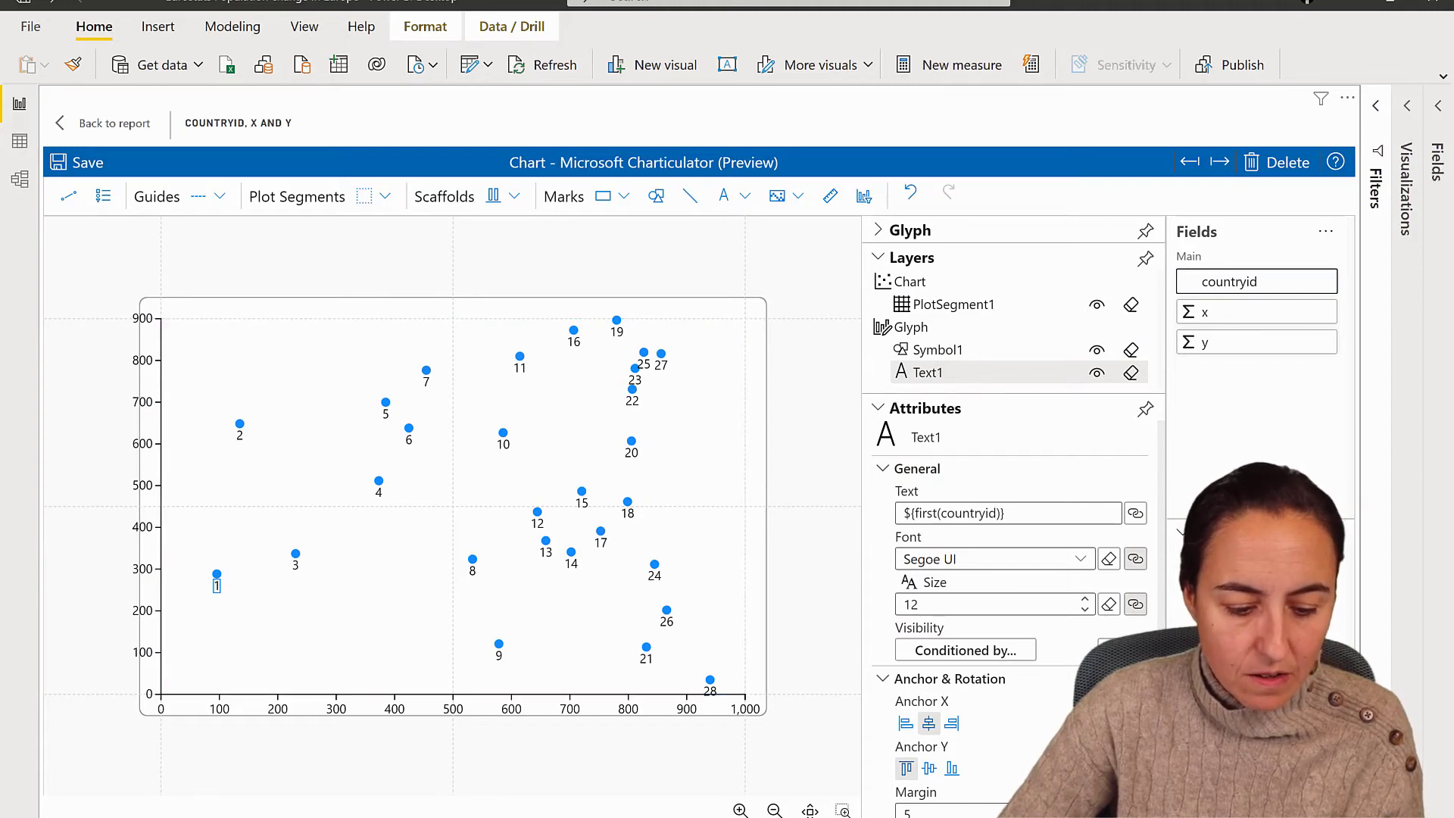
Step: Place the numbered bubble-map screenshot beside the chart to compare the points
{"action": "key", "text": "alt+Tab"}
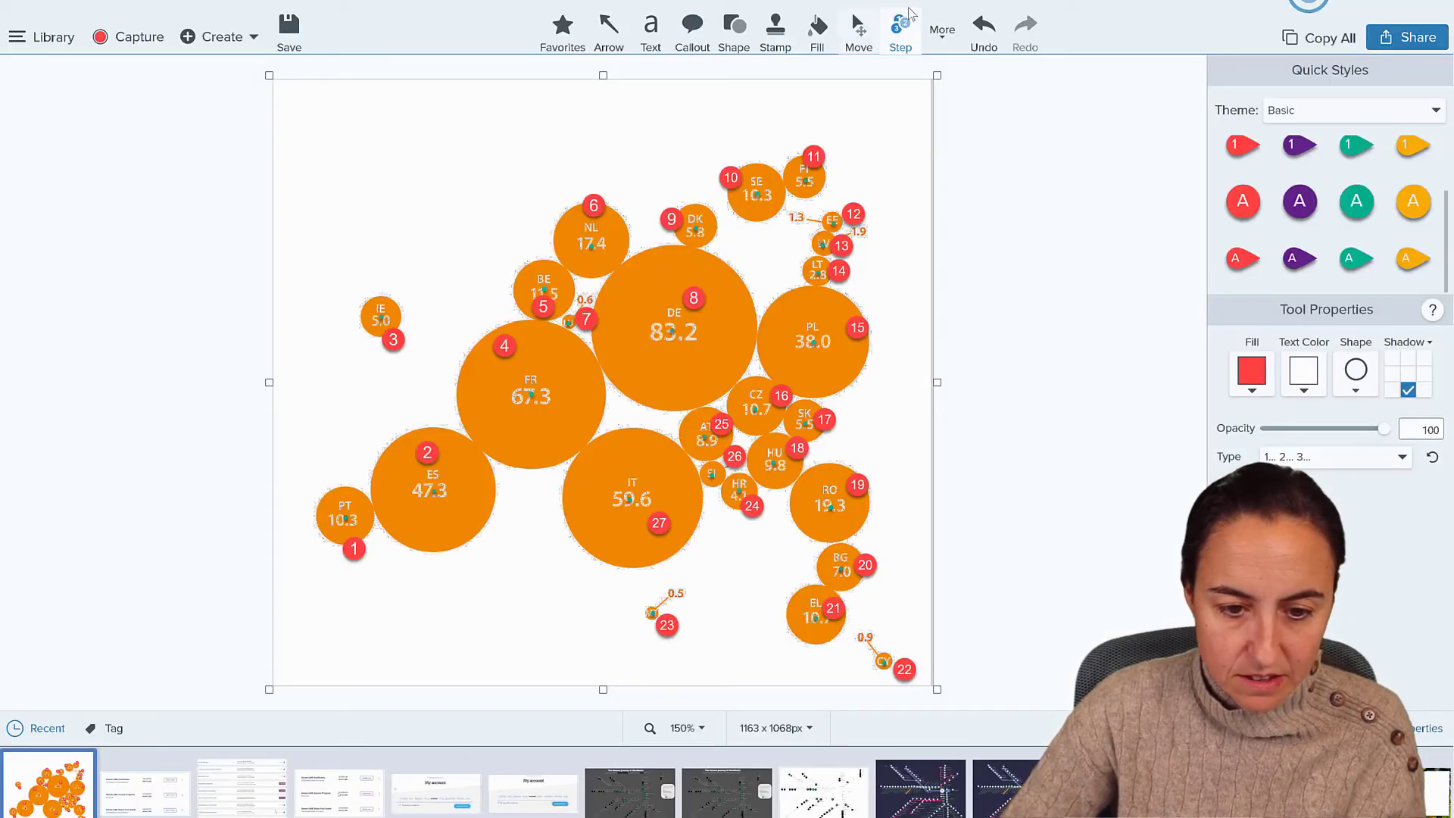
{"action": "key", "text": "super+Down"}
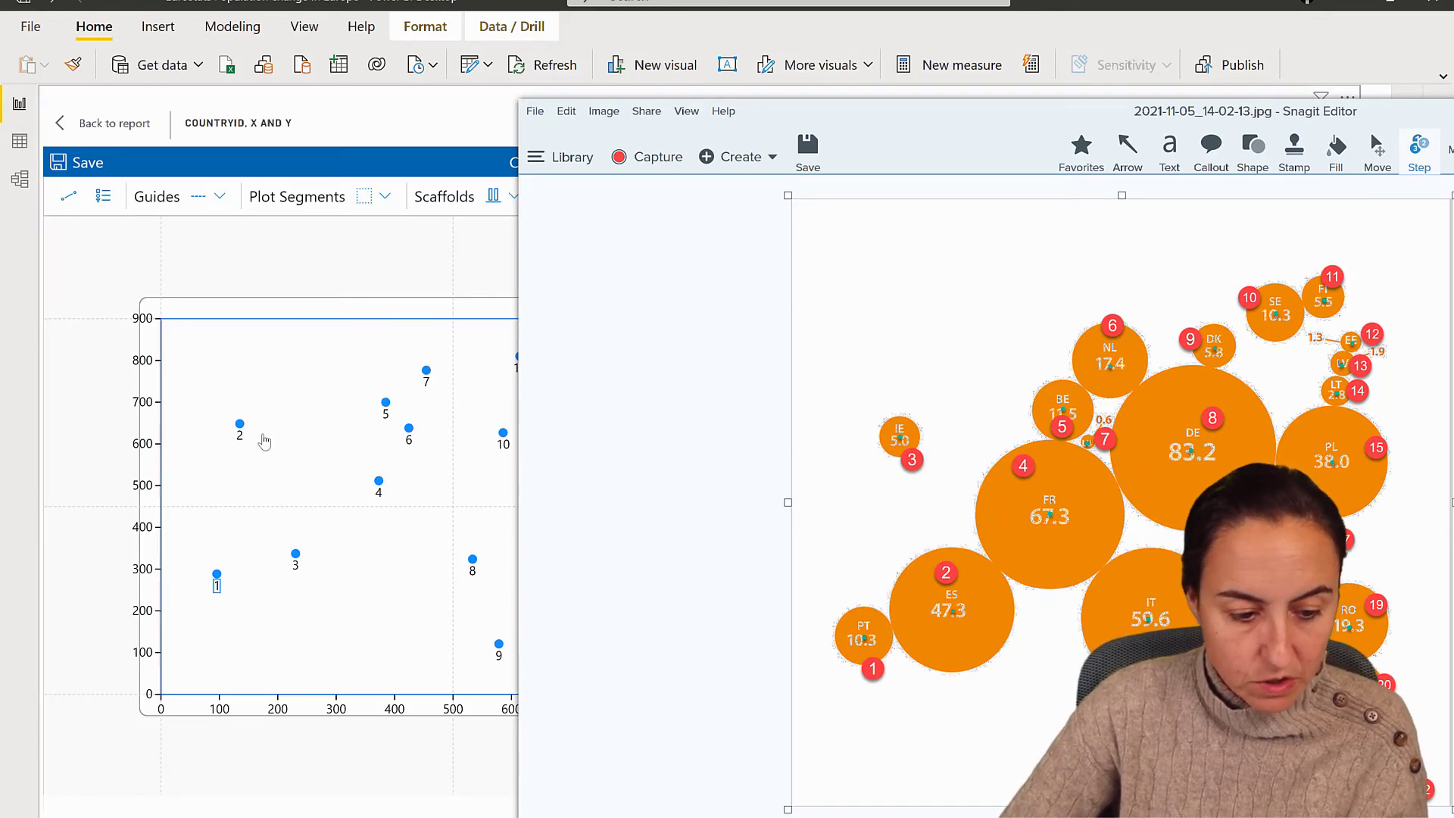
{"action": "left_click", "coordinate": [913, 453]}
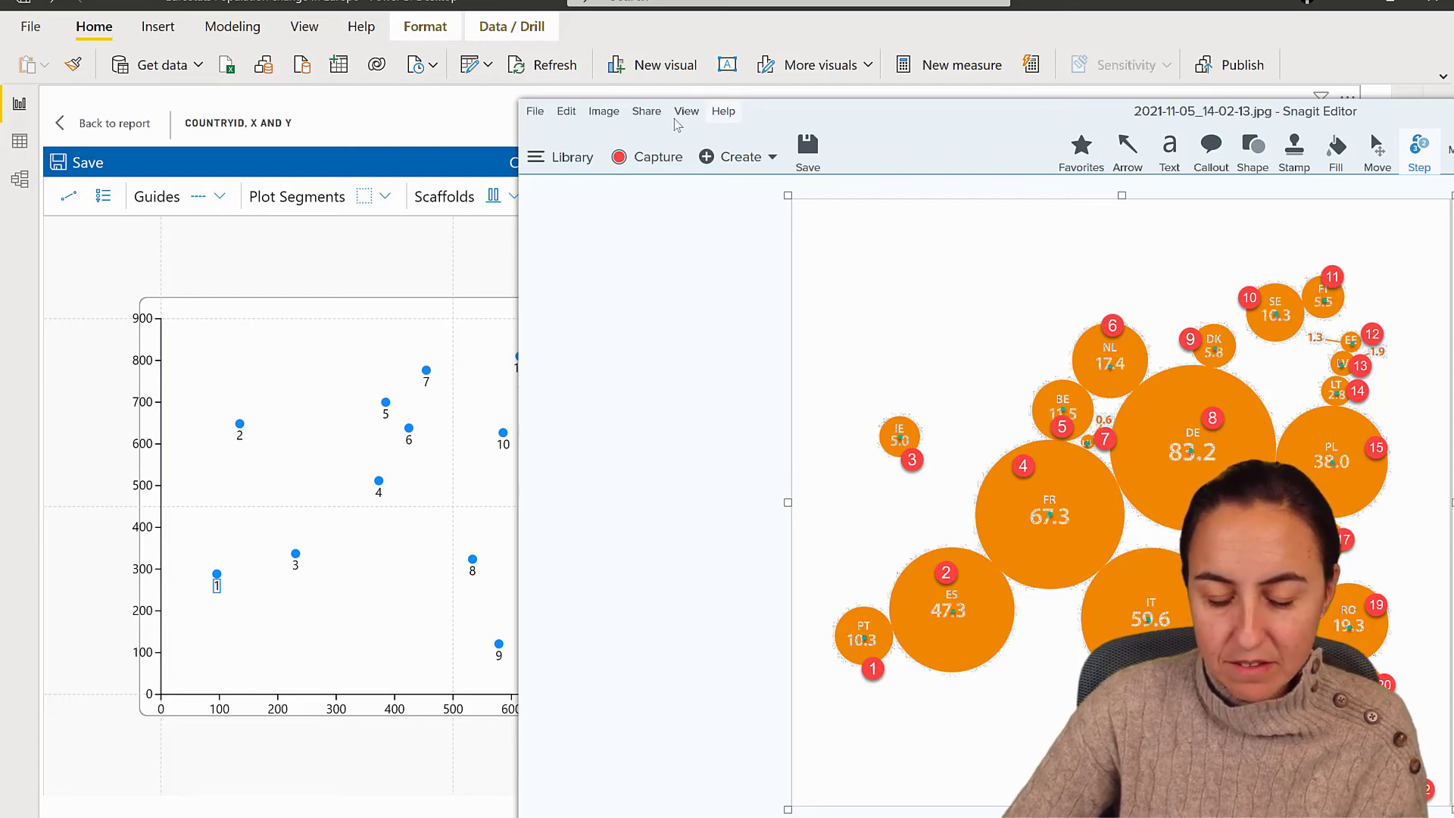
{"action": "left_click_drag", "start_coordinate": [736, 124], "coordinate": [379, 118]}
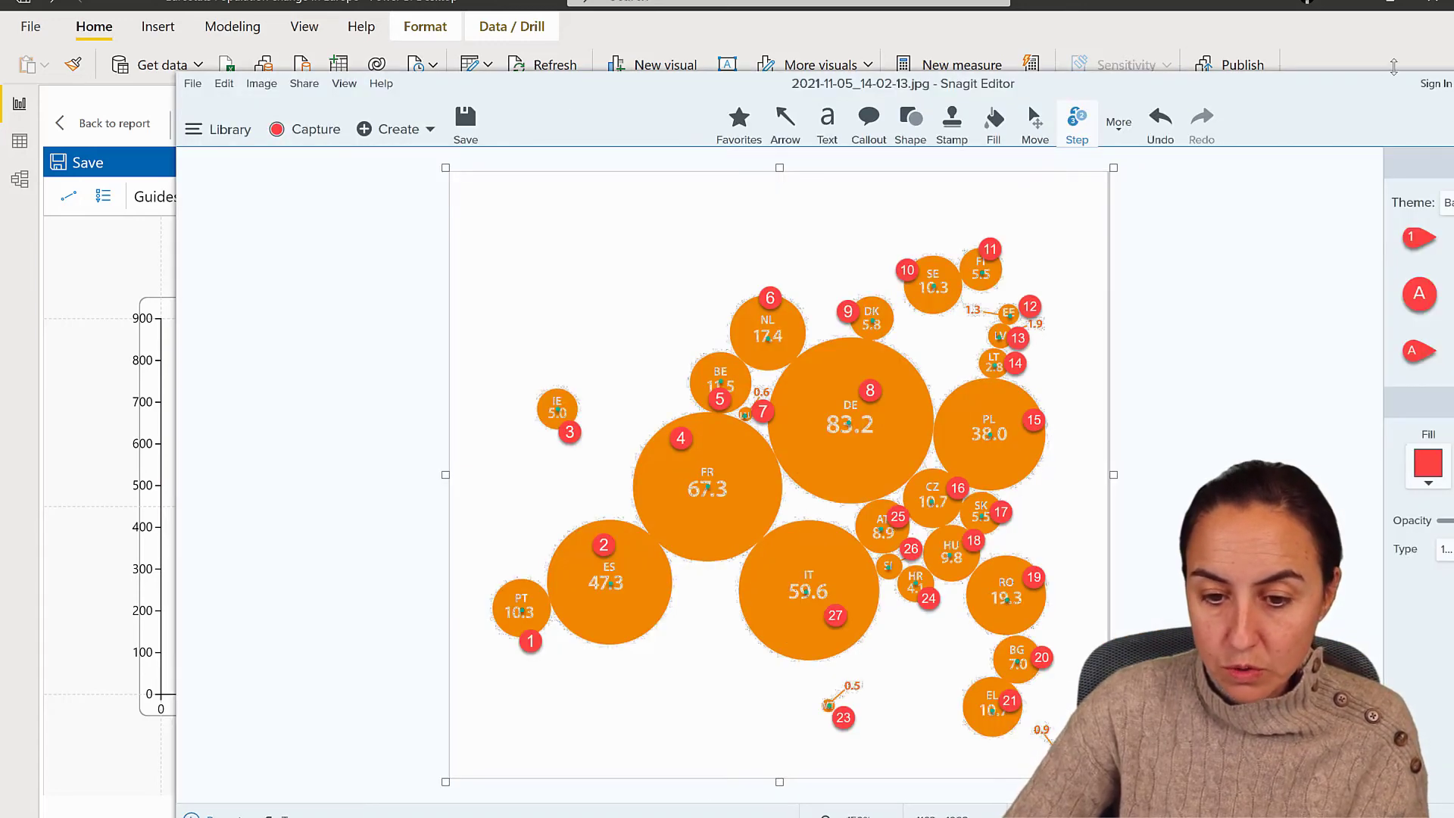
Step: Return to Power BI, select the Chart layer and go back to the report page
{"action": "key", "text": "alt+Tab"}
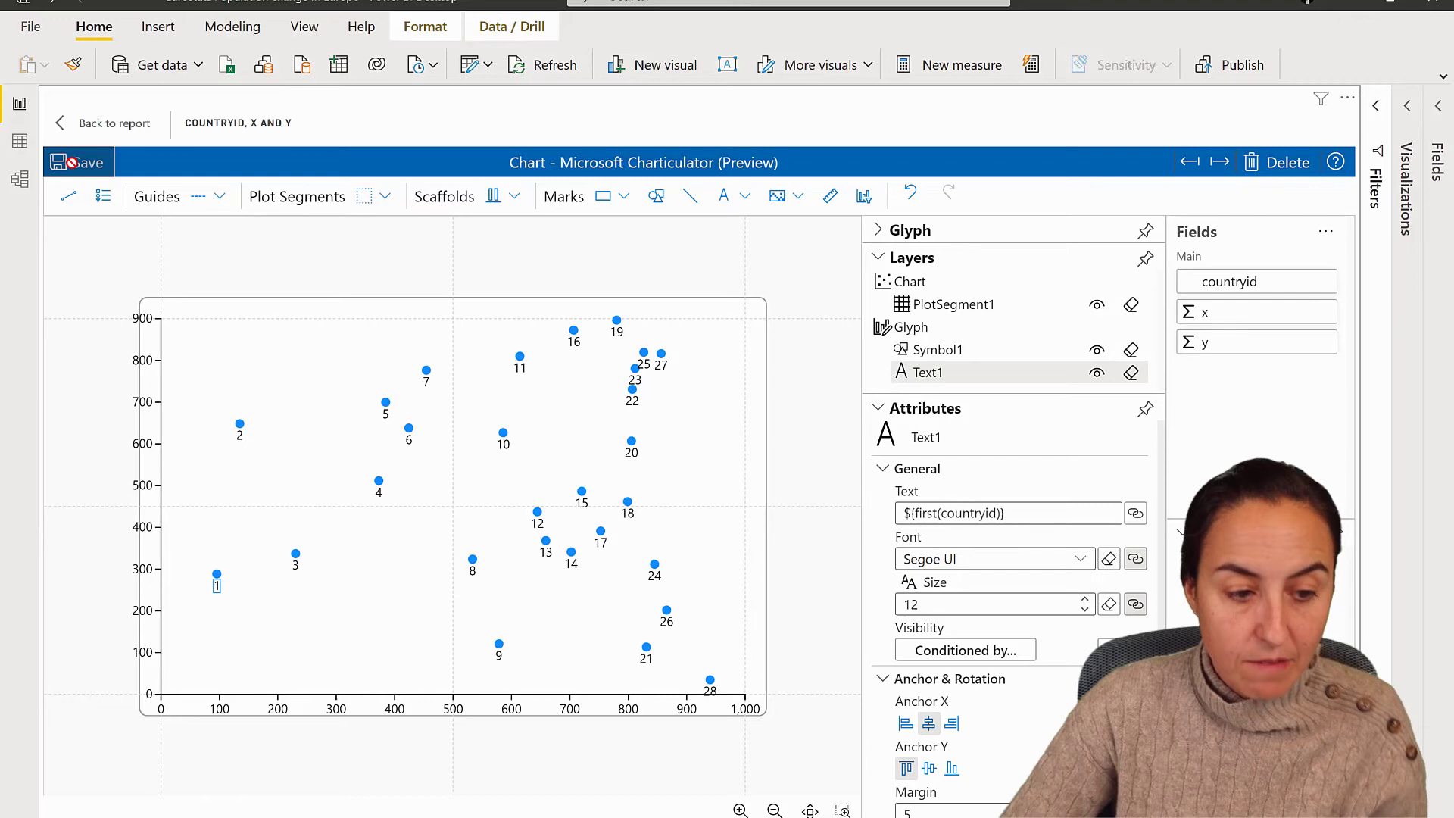
{"action": "left_click", "coordinate": [909, 281]}
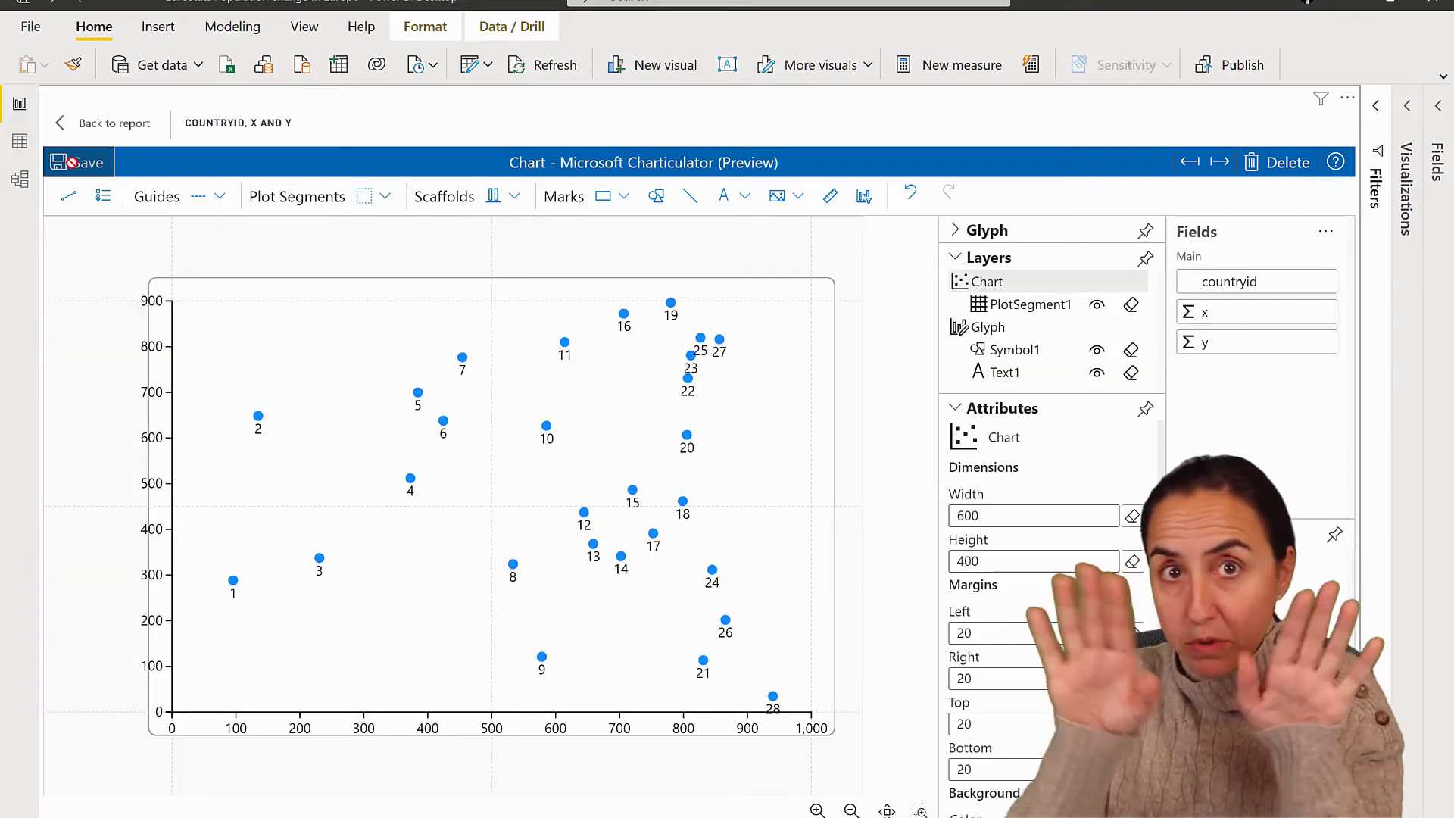
{"action": "left_click", "coordinate": [103, 125]}
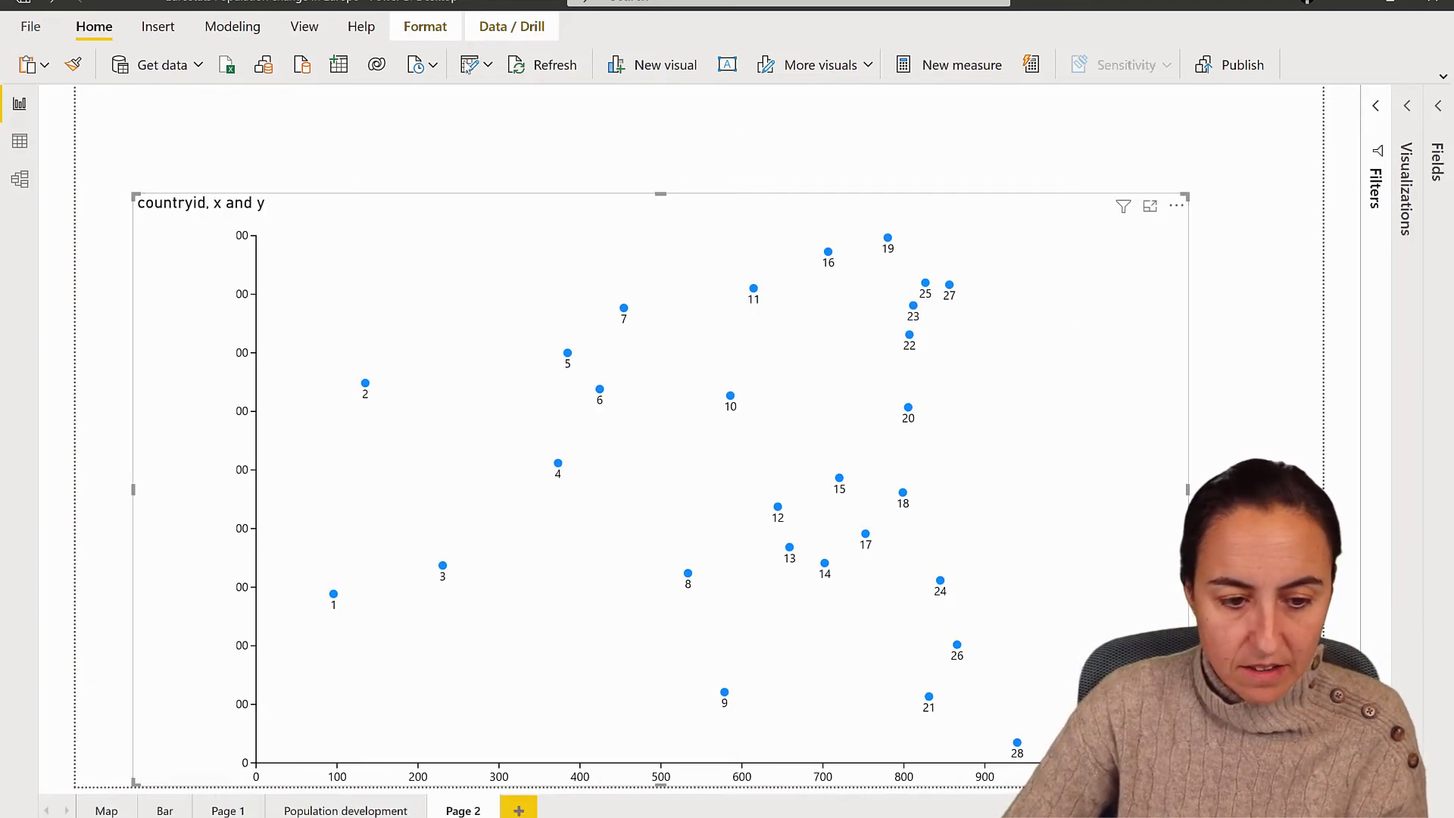
Step: Open the bubble map (2) query's Source table and add a column named county
{"action": "left_click", "coordinate": [469, 65]}
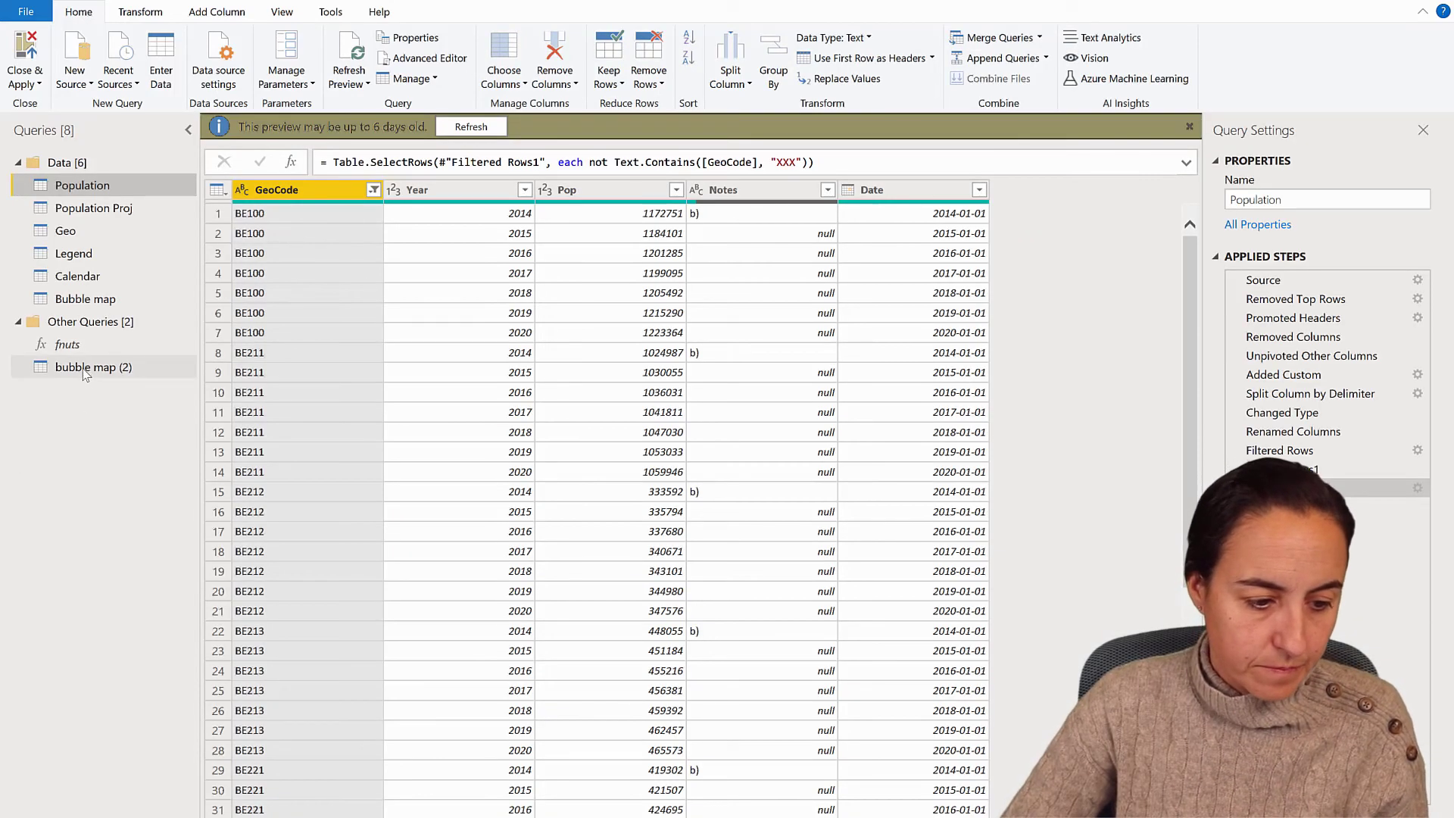
{"action": "left_click", "coordinate": [85, 369]}
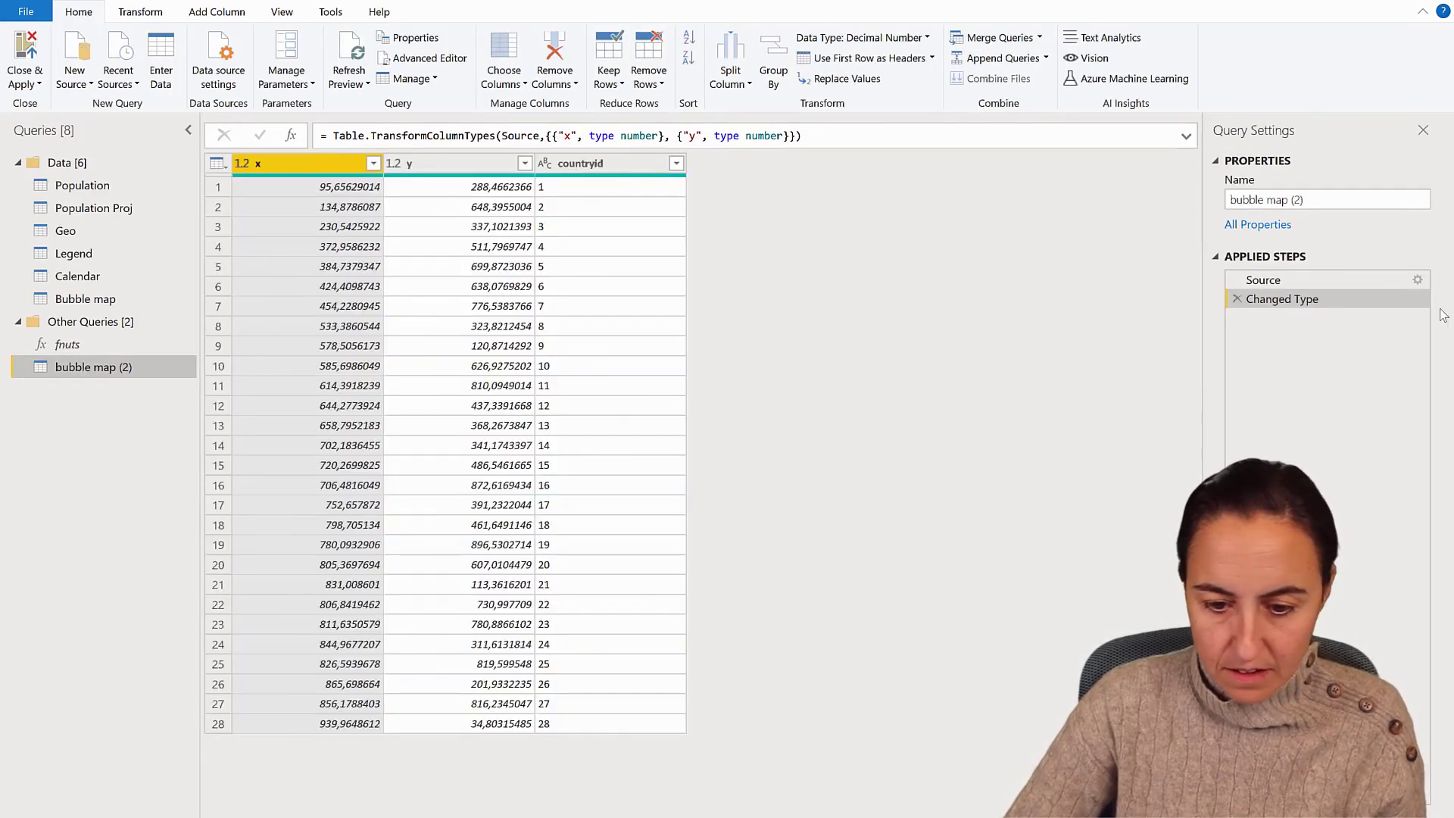
{"action": "left_click", "coordinate": [1418, 280]}
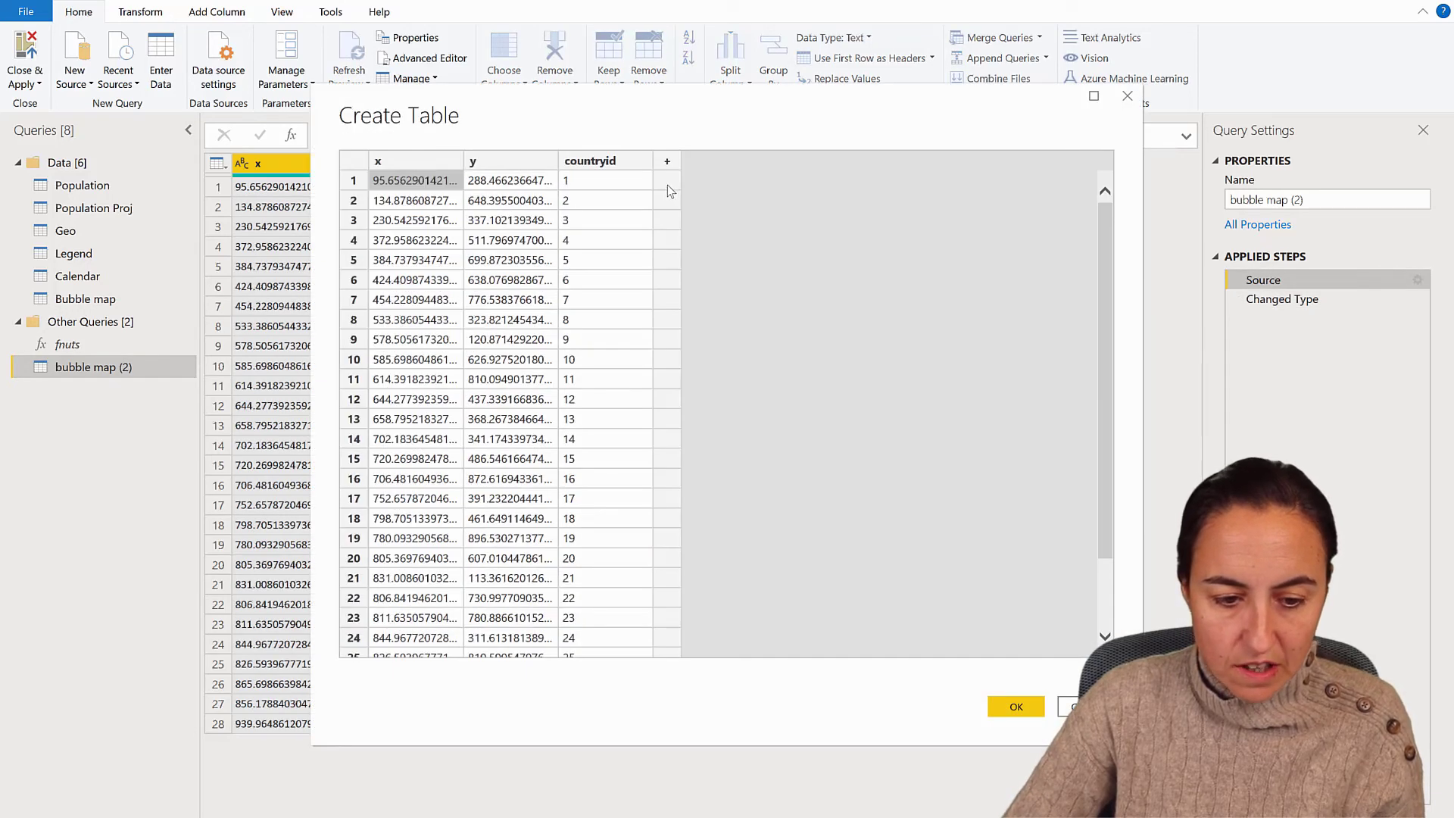
{"action": "left_click", "coordinate": [666, 160]}
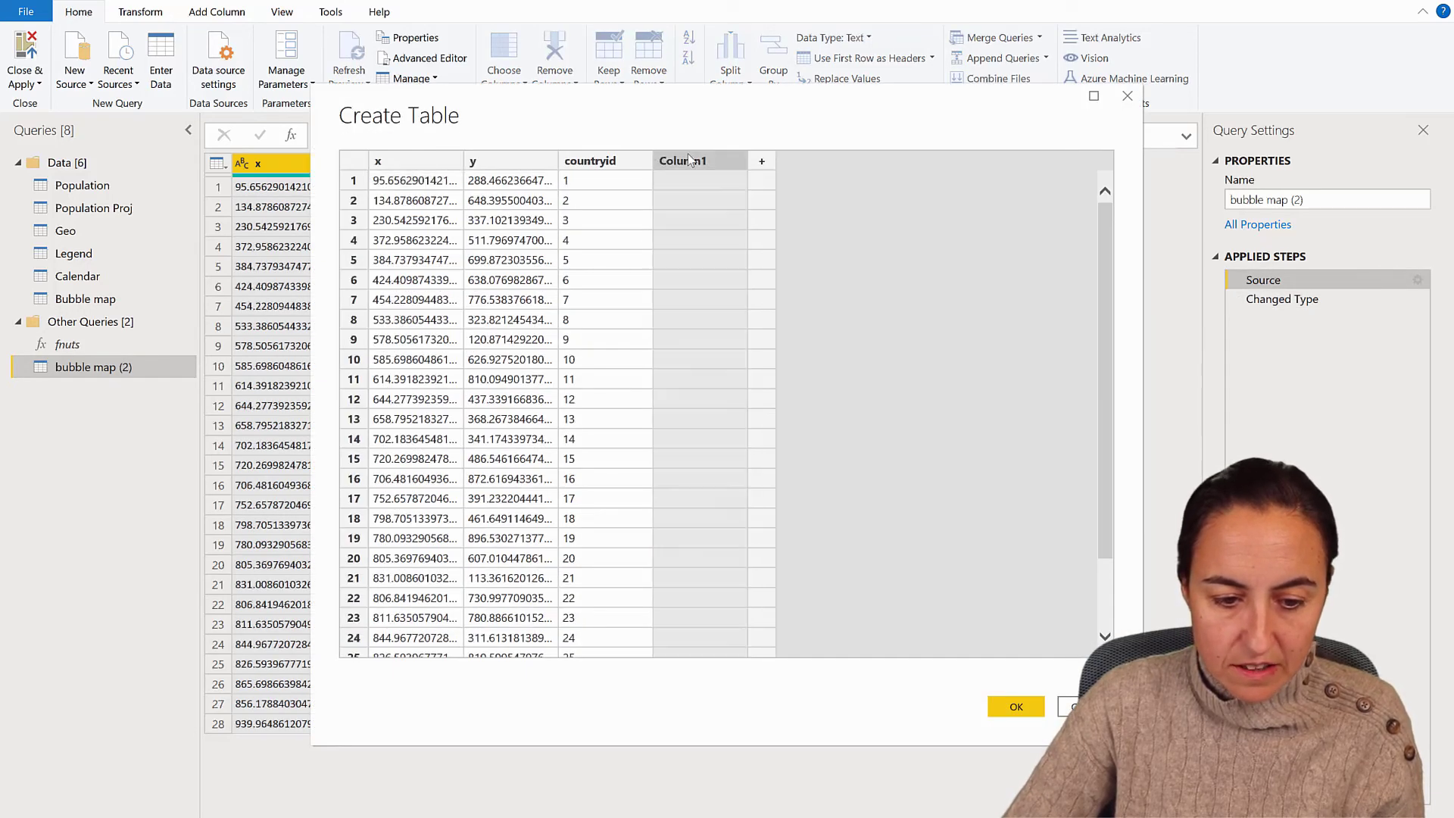
{"action": "double_click", "coordinate": [685, 160]}
{"action": "type", "text": "count"}
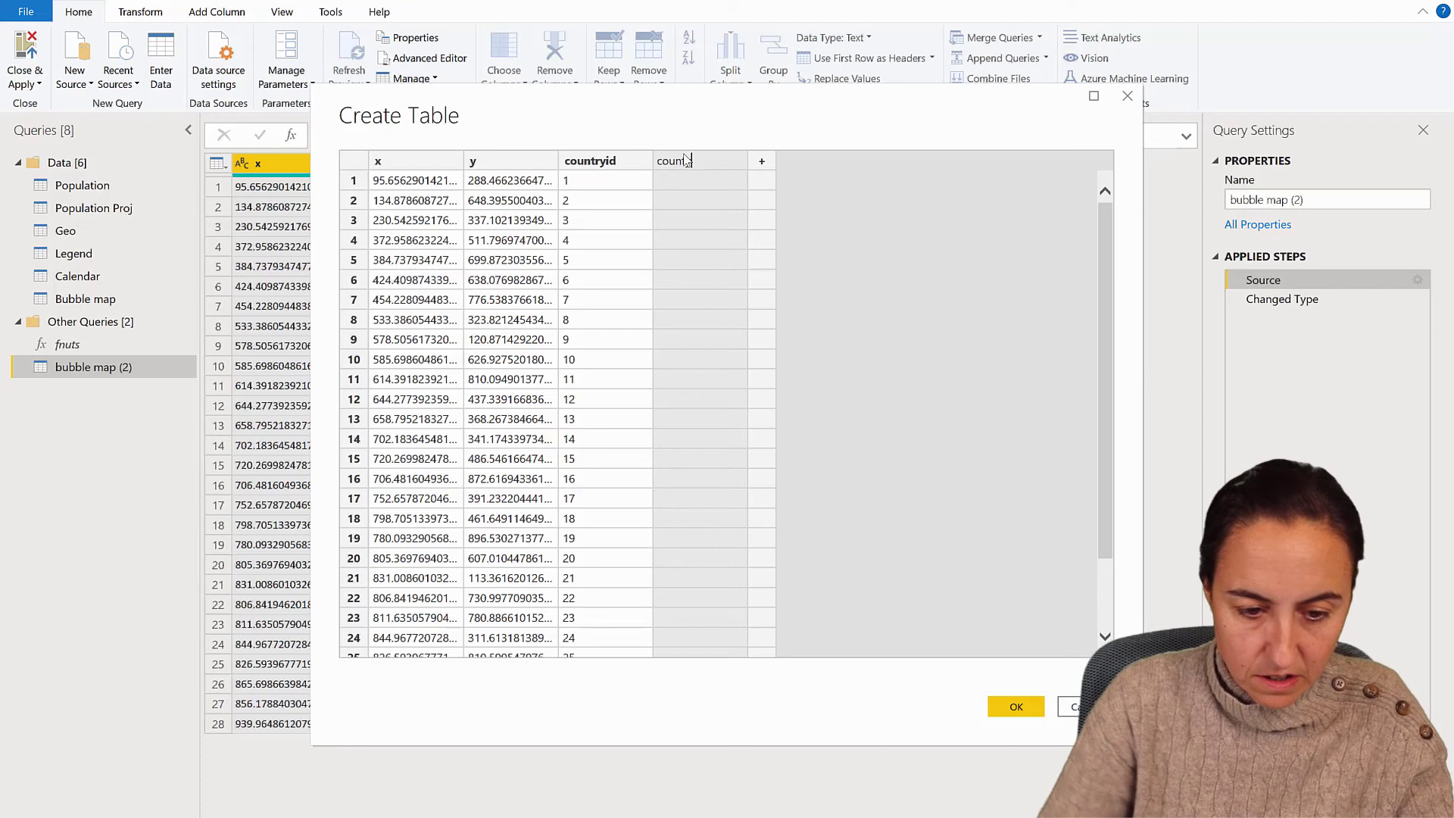
{"action": "type", "text": "y"}
{"action": "left_click", "coordinate": [715, 184]}
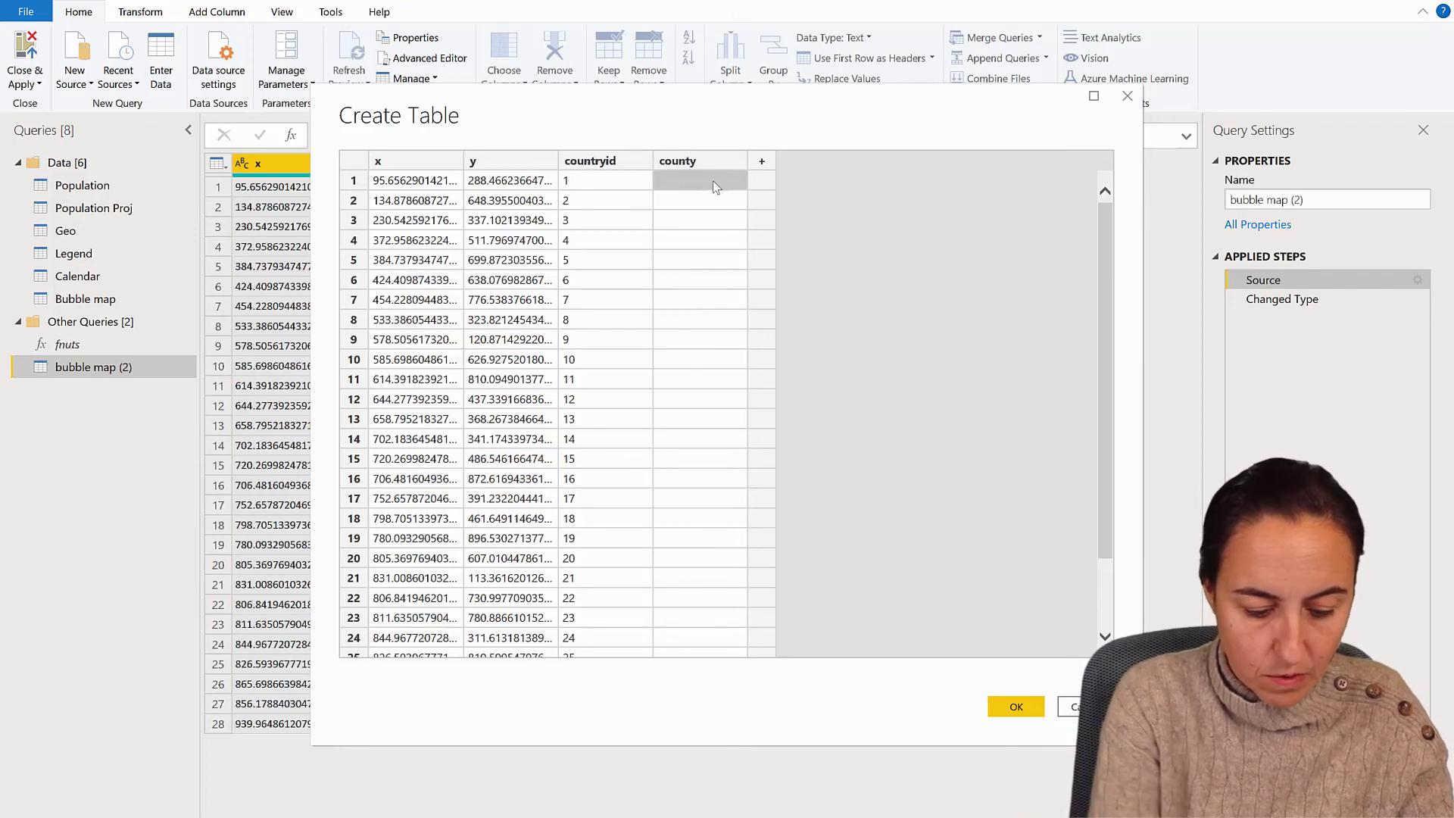
Step: Enter PT, IE and ES as the first three county values and apply the table
{"action": "type", "text": "PT"}
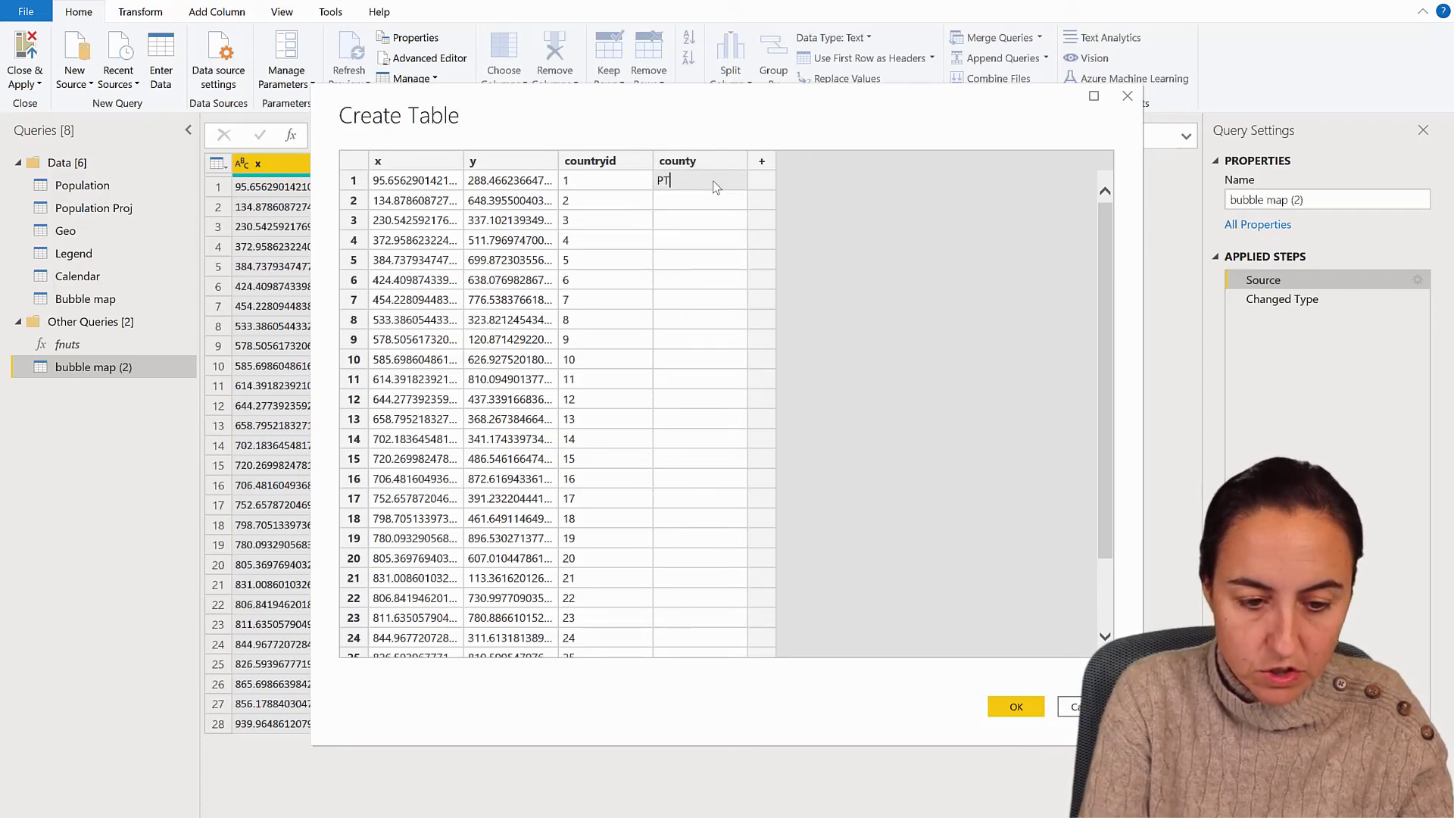
{"action": "key", "text": "Return"}
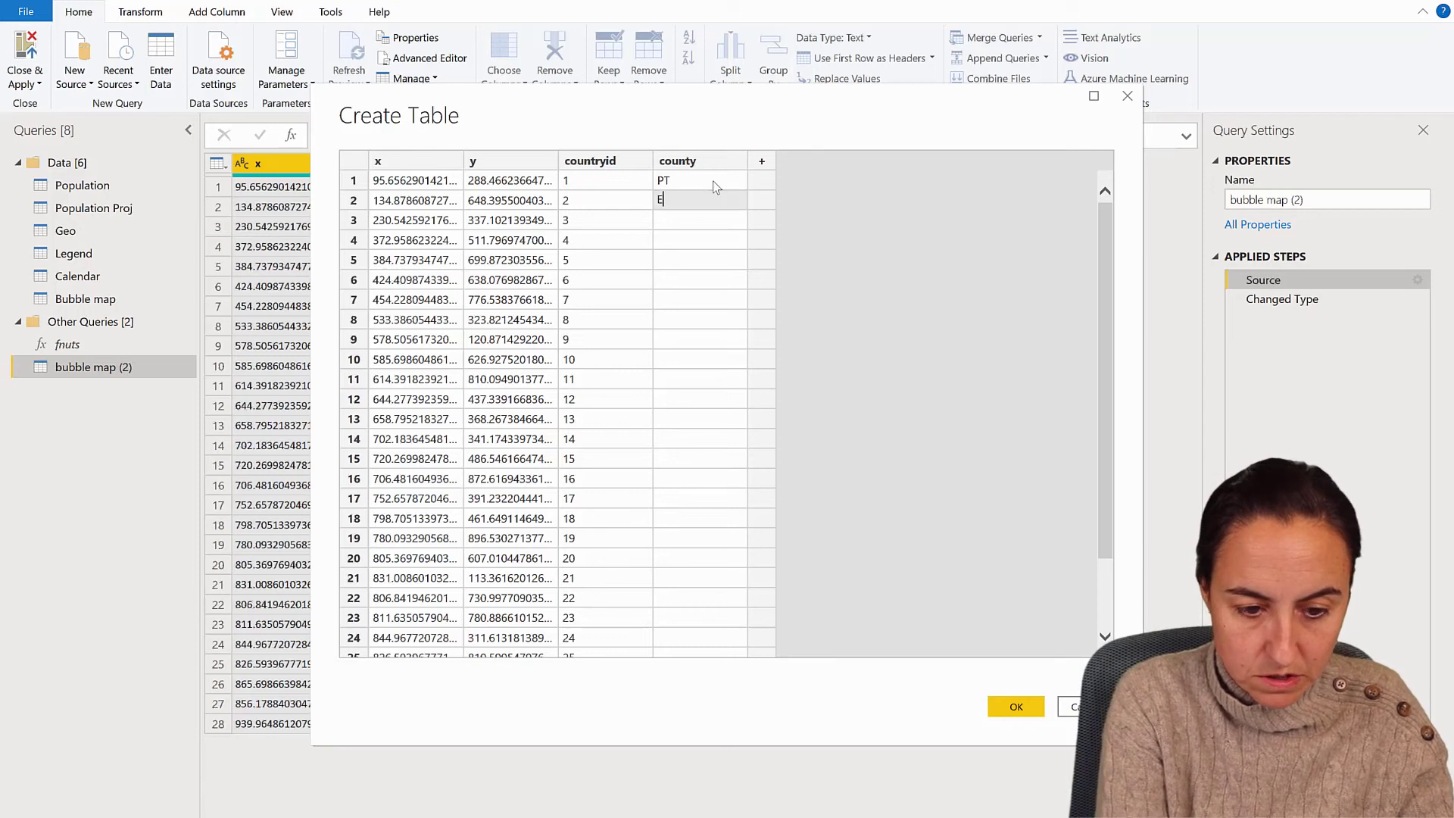
{"action": "type", "text": "IE"}
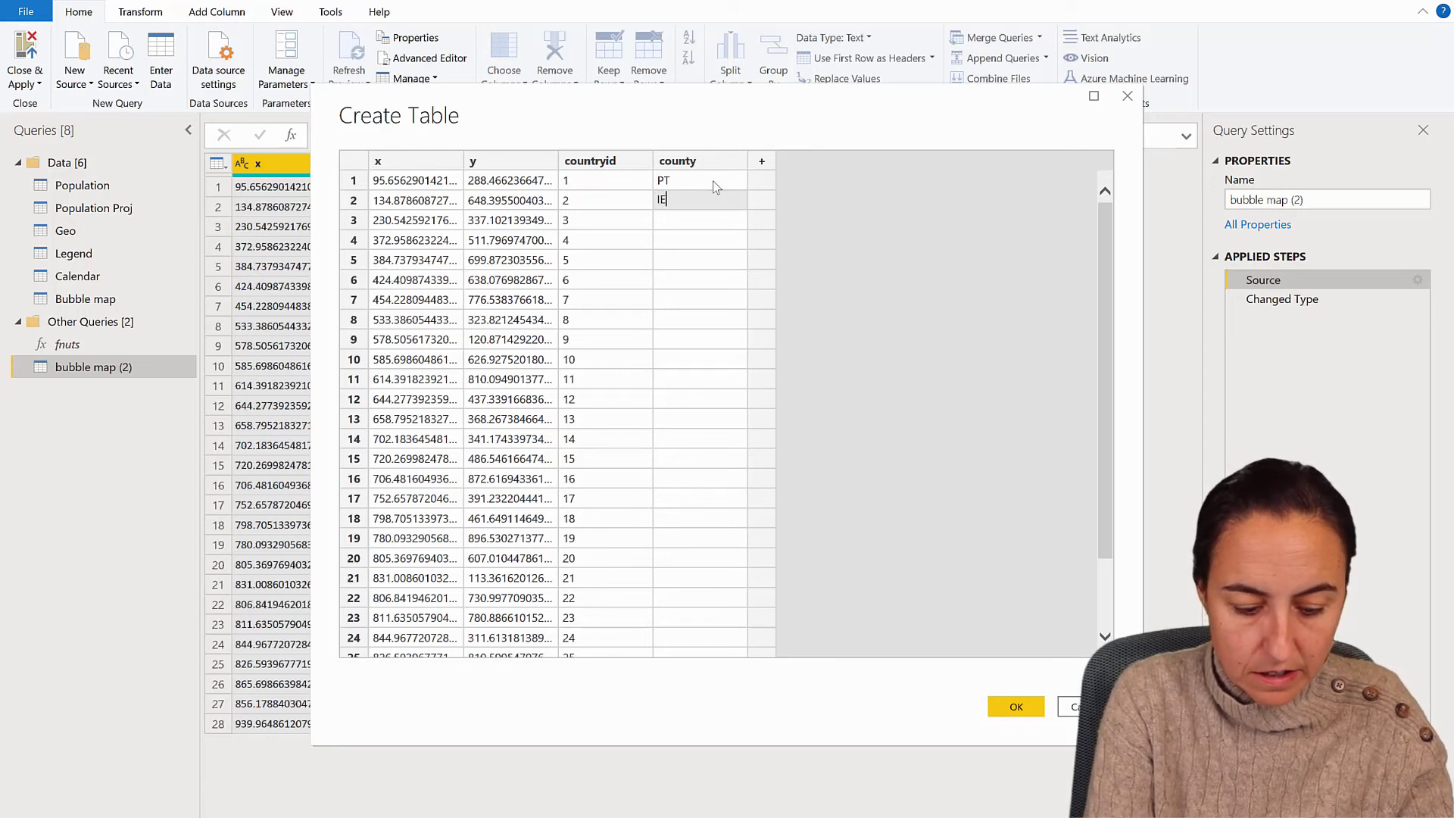
{"action": "key", "text": "Return"}
{"action": "type", "text": "ES"}
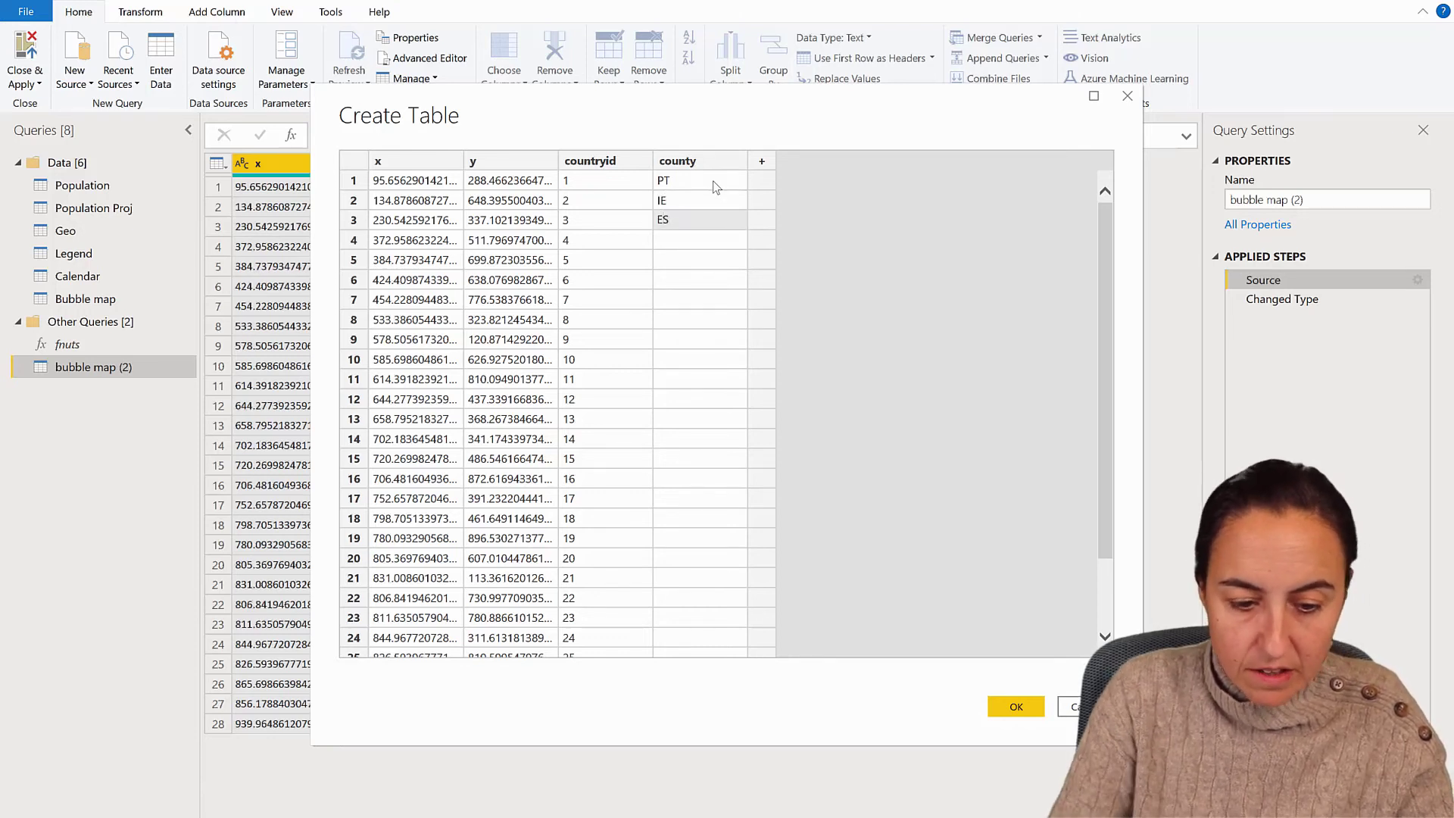
{"action": "key", "text": "Return"}
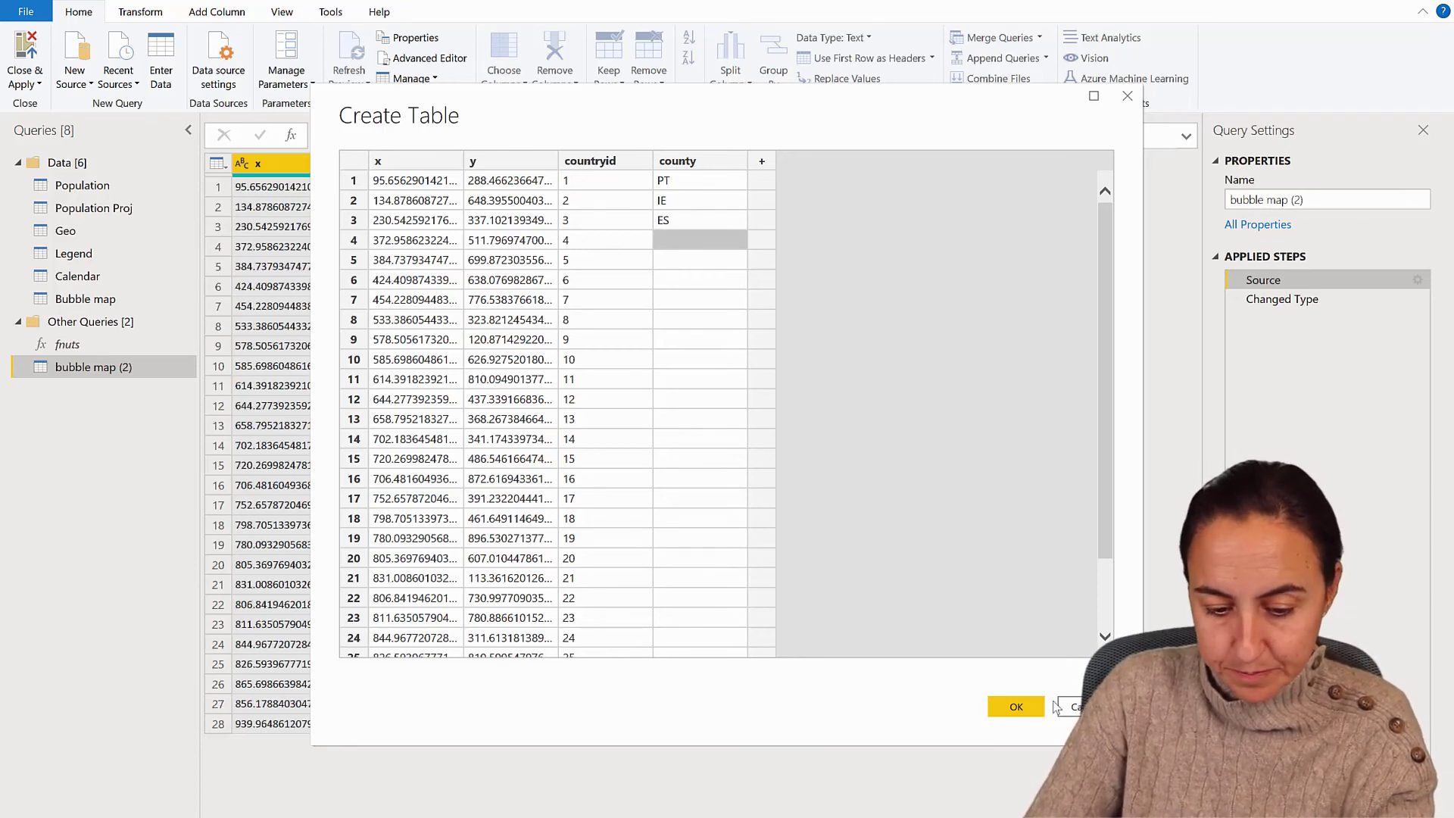
{"action": "left_click", "coordinate": [1016, 706]}
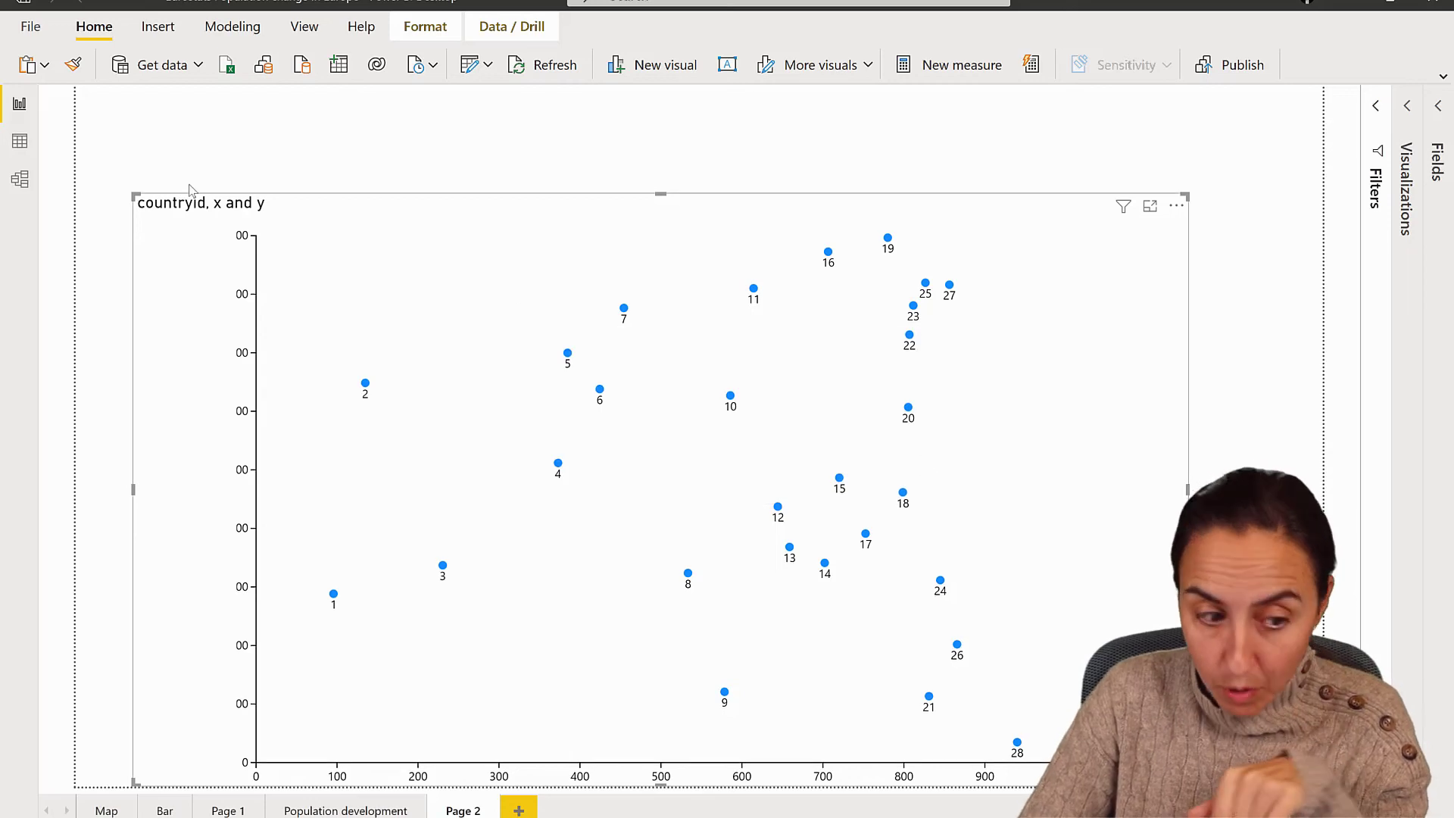
Step: Check the data model, then return to the report via Population development to Page 1
{"action": "left_click", "coordinate": [19, 179]}
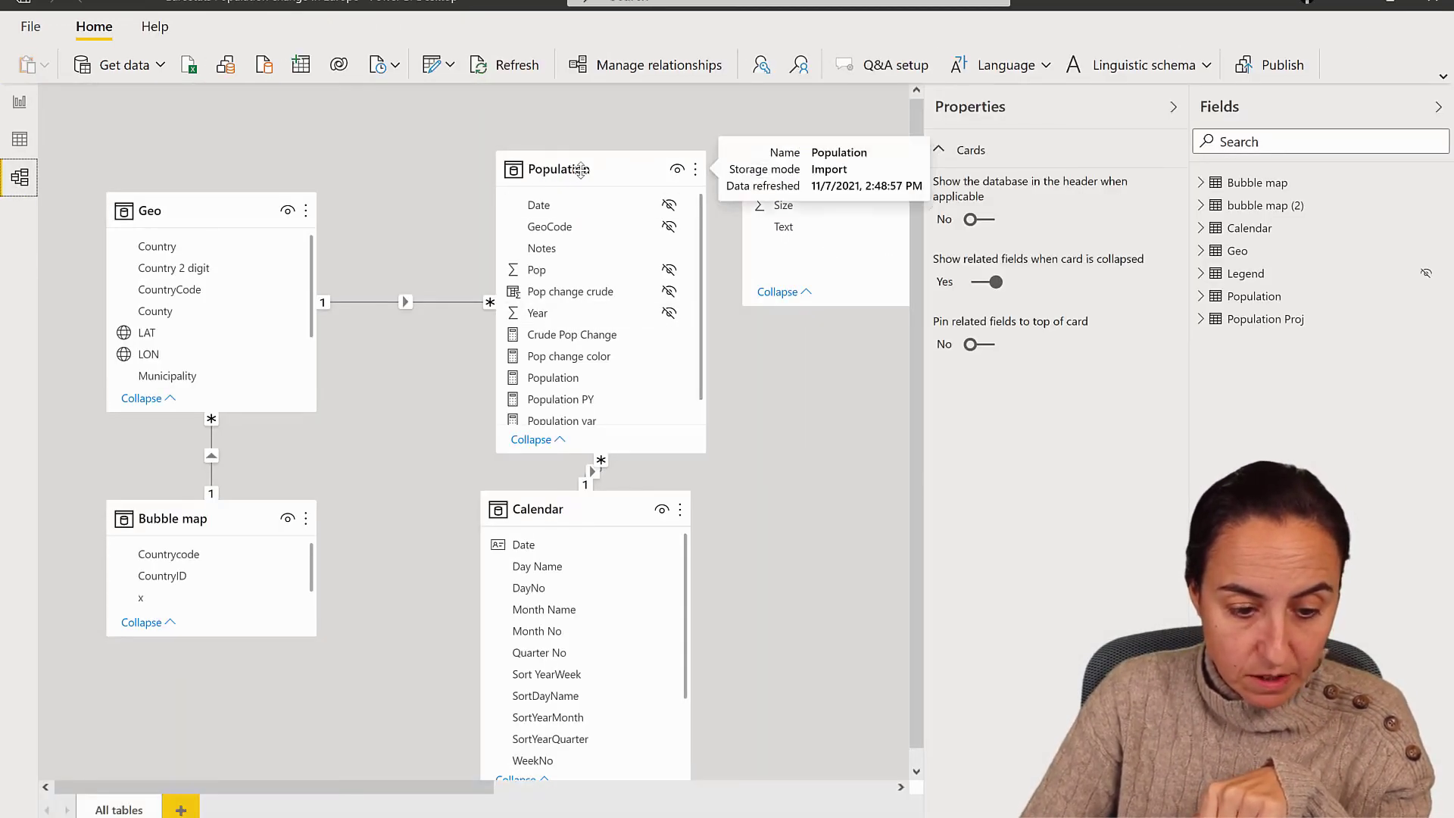
{"action": "left_click", "coordinate": [18, 112]}
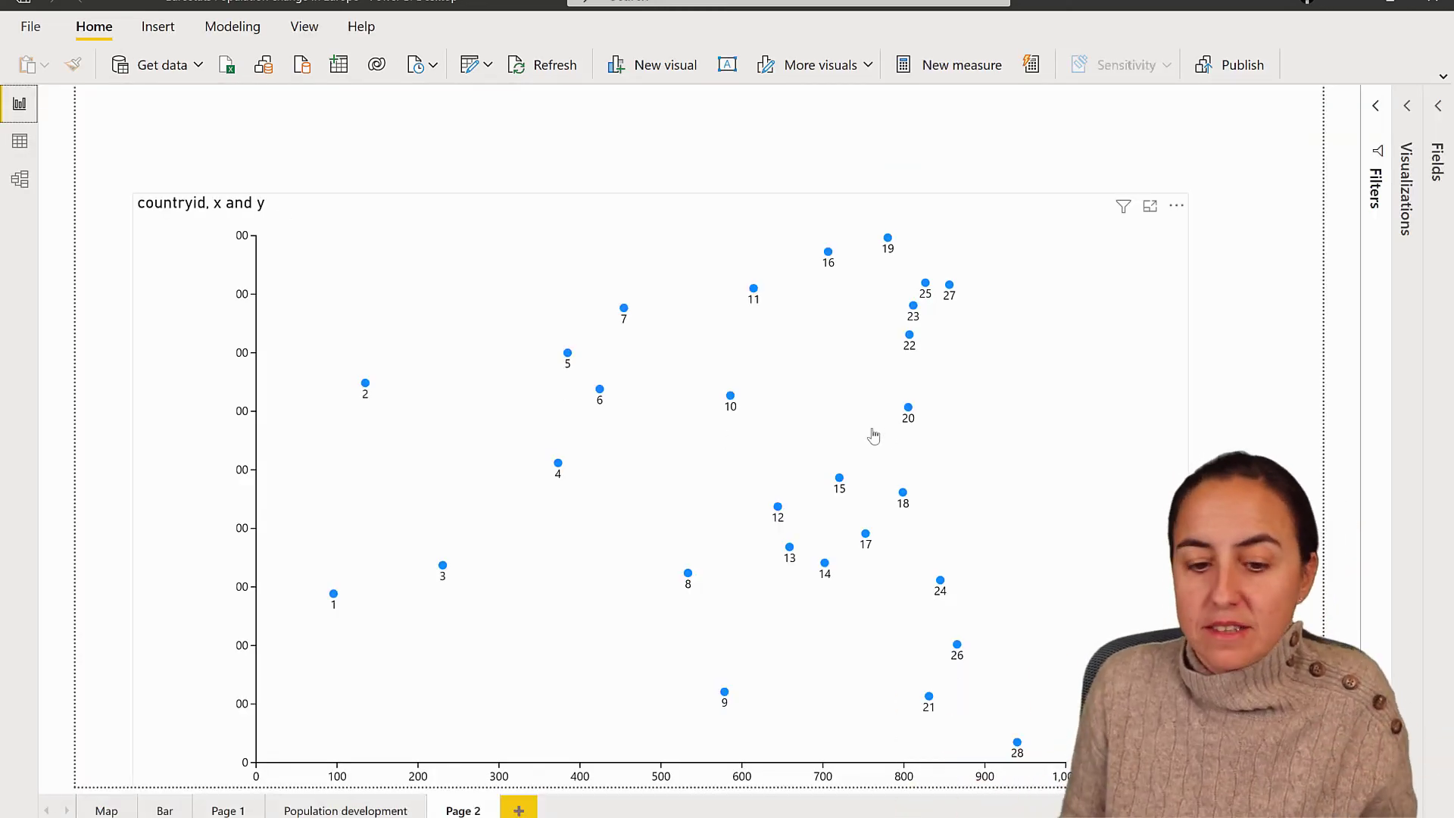
{"action": "left_click", "coordinate": [1176, 208]}
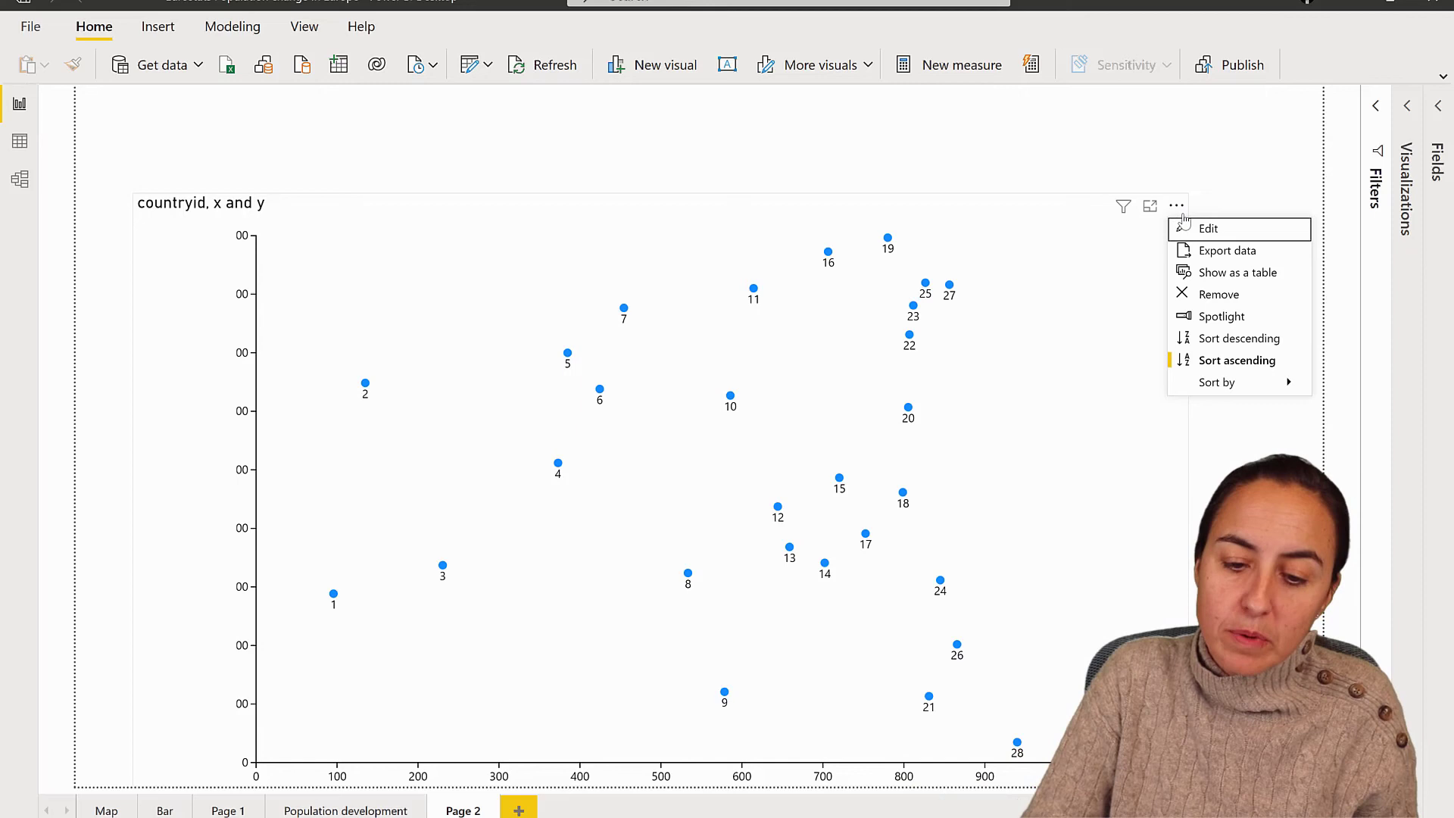
{"action": "left_click", "coordinate": [1353, 112]}
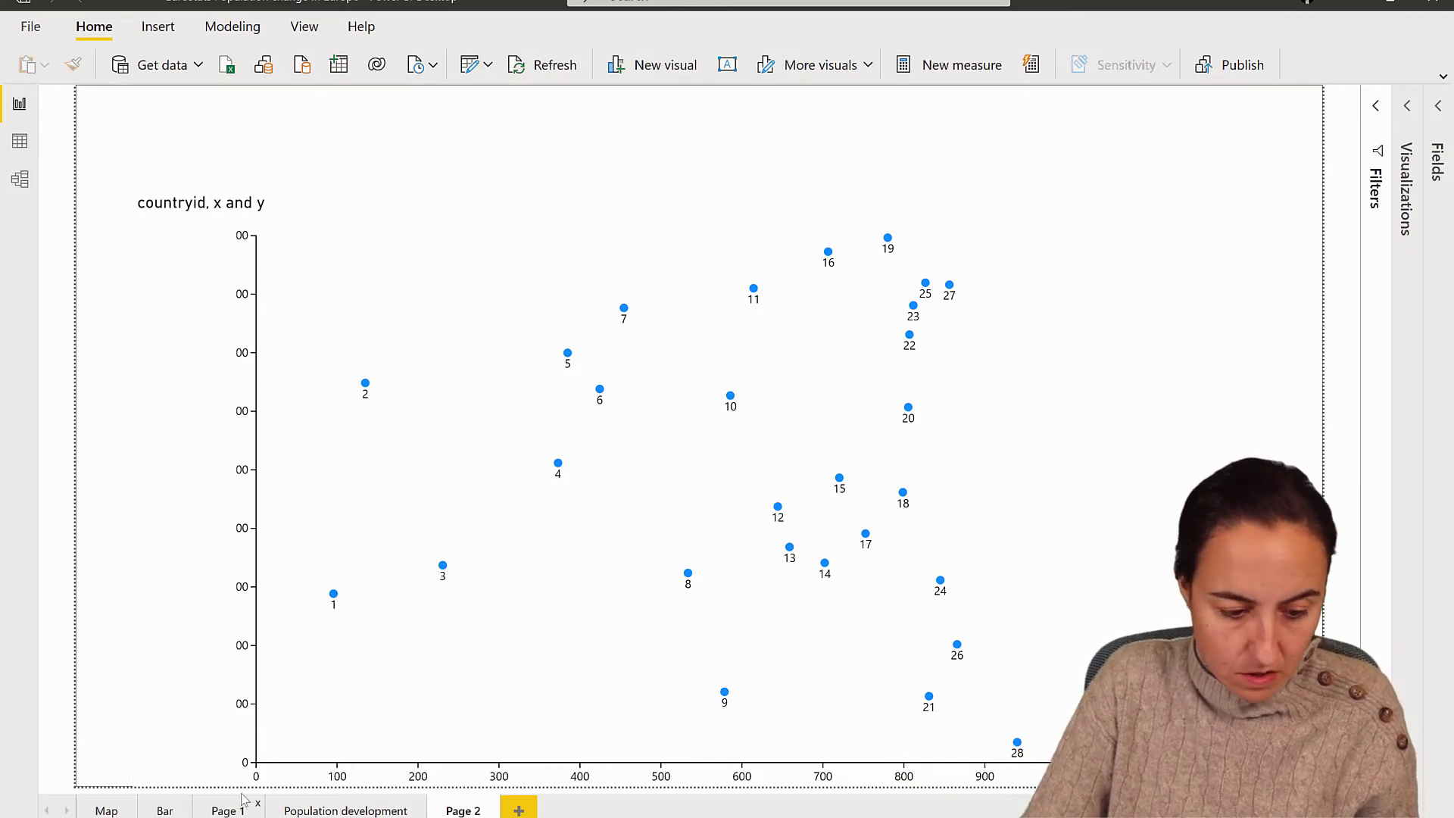
{"action": "left_click", "coordinate": [336, 811]}
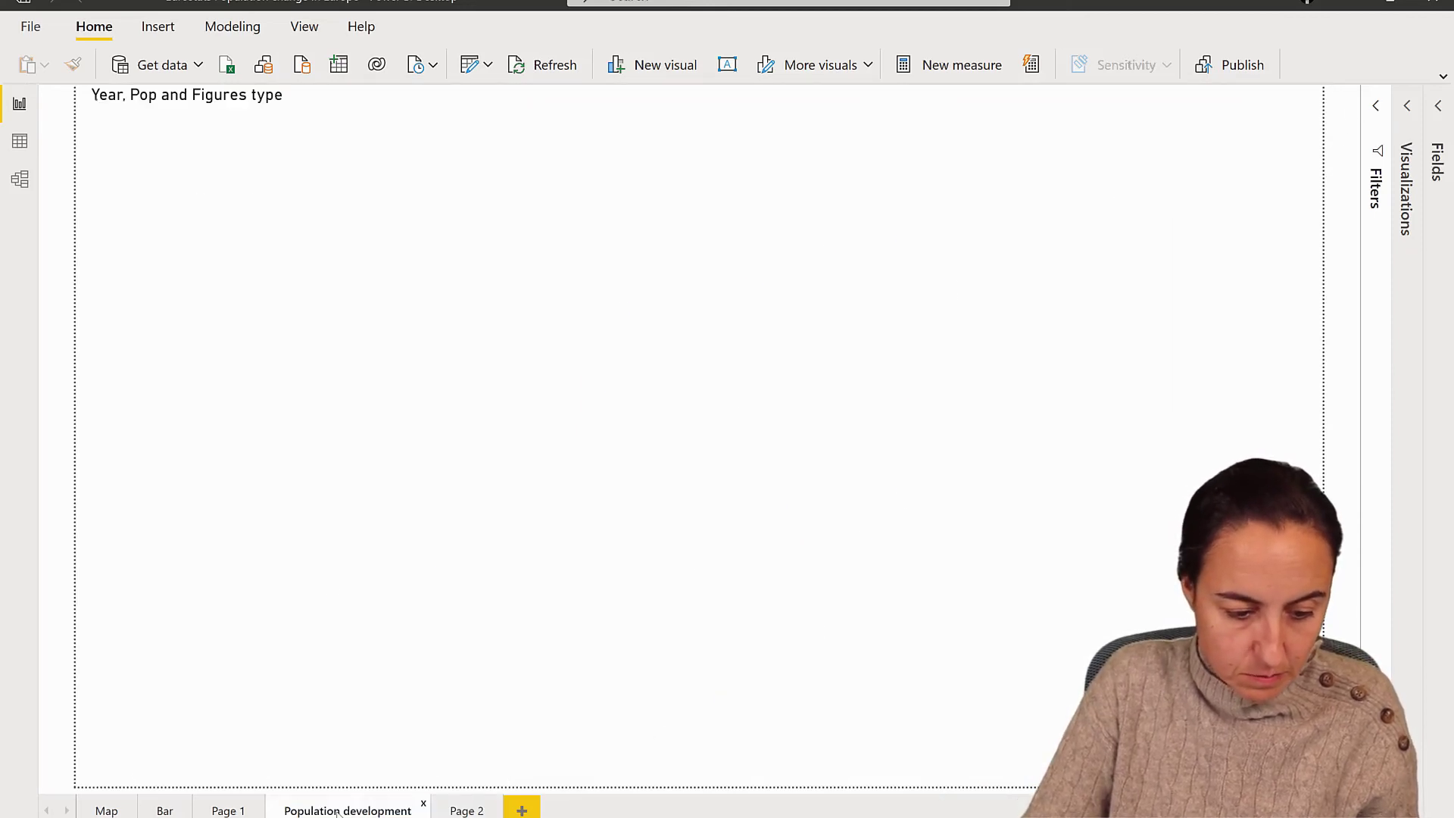
{"action": "left_click", "coordinate": [234, 810]}
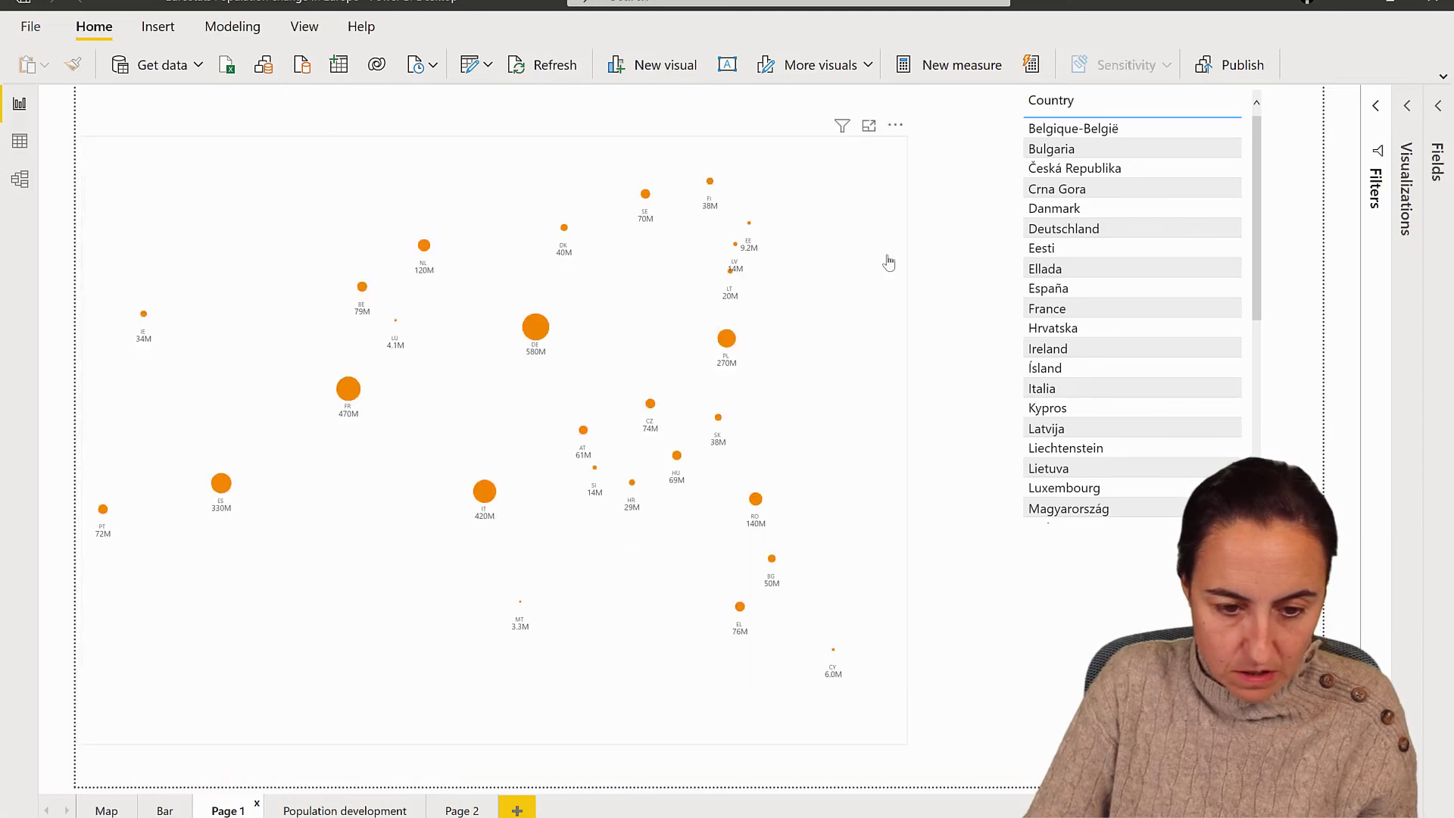
Step: Open the Page 1 bubble map in Charticulator and inspect its Symbol1, Text1 and Text2 layers
{"action": "left_click", "coordinate": [896, 127]}
{"action": "left_click", "coordinate": [908, 146]}
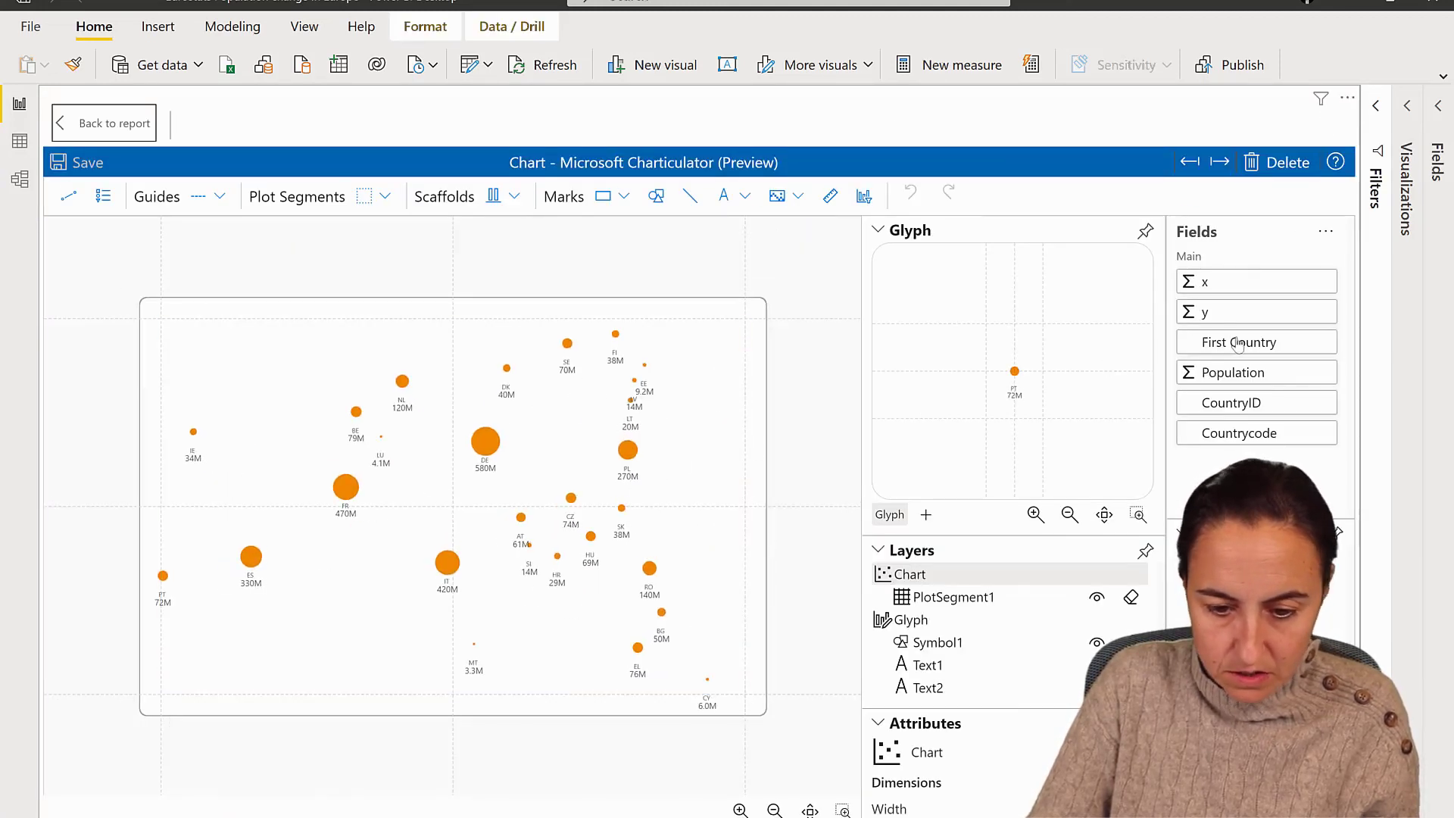
{"action": "left_click", "coordinate": [878, 231]}
{"action": "left_click", "coordinate": [1002, 355]}
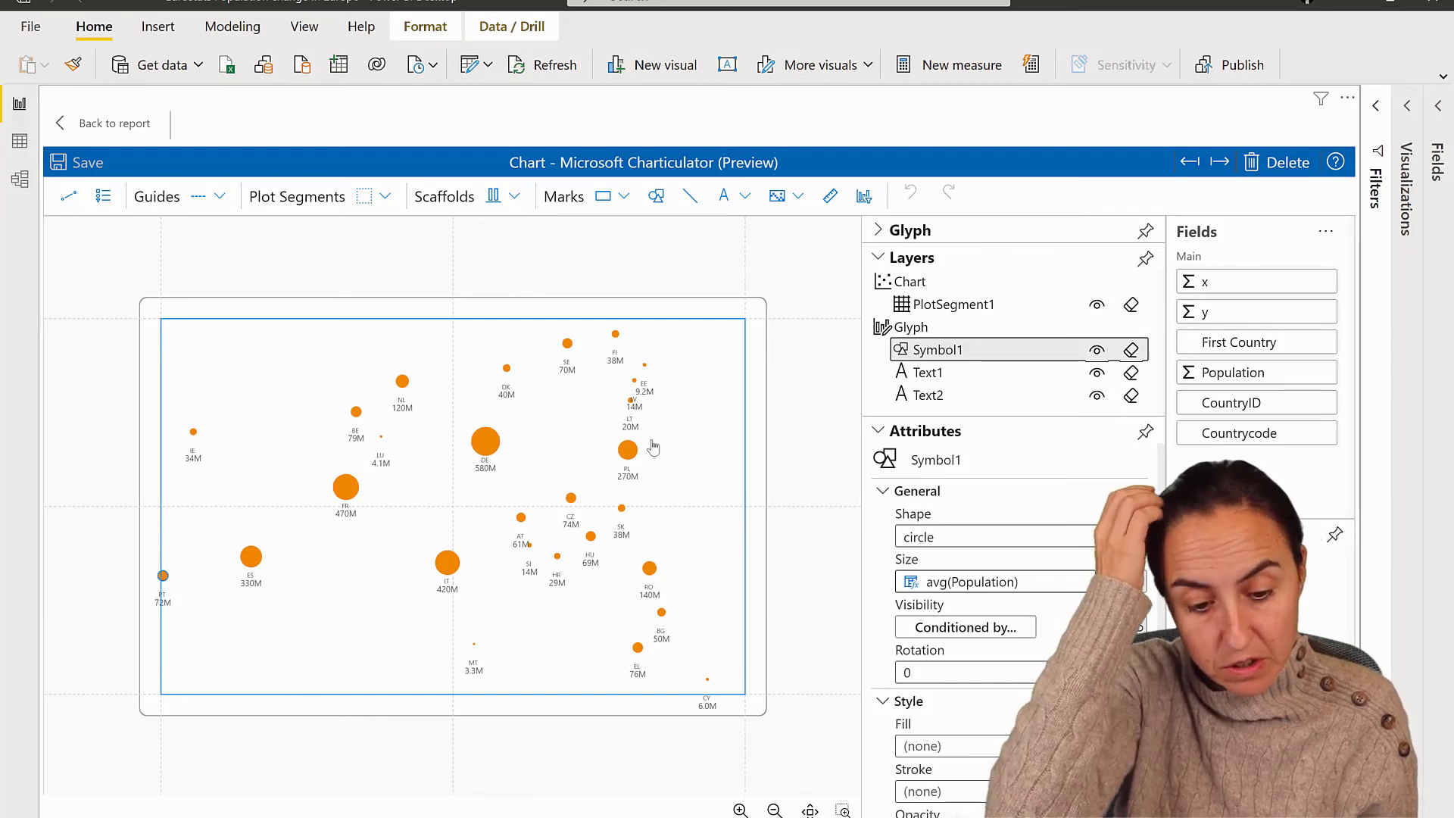
{"action": "left_click", "coordinate": [948, 375]}
{"action": "left_click", "coordinate": [950, 395]}
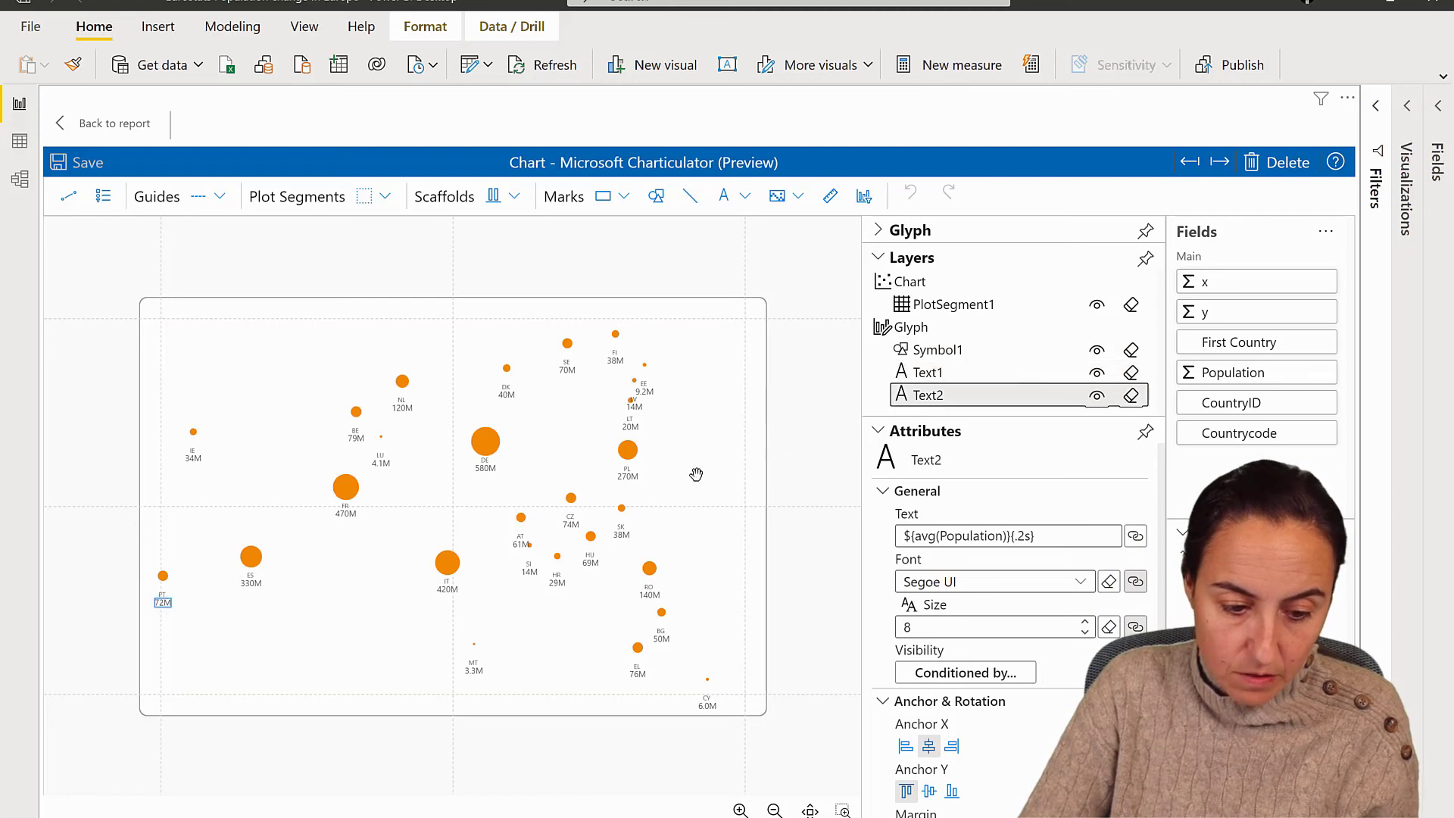
{"action": "left_click", "coordinate": [879, 231]}
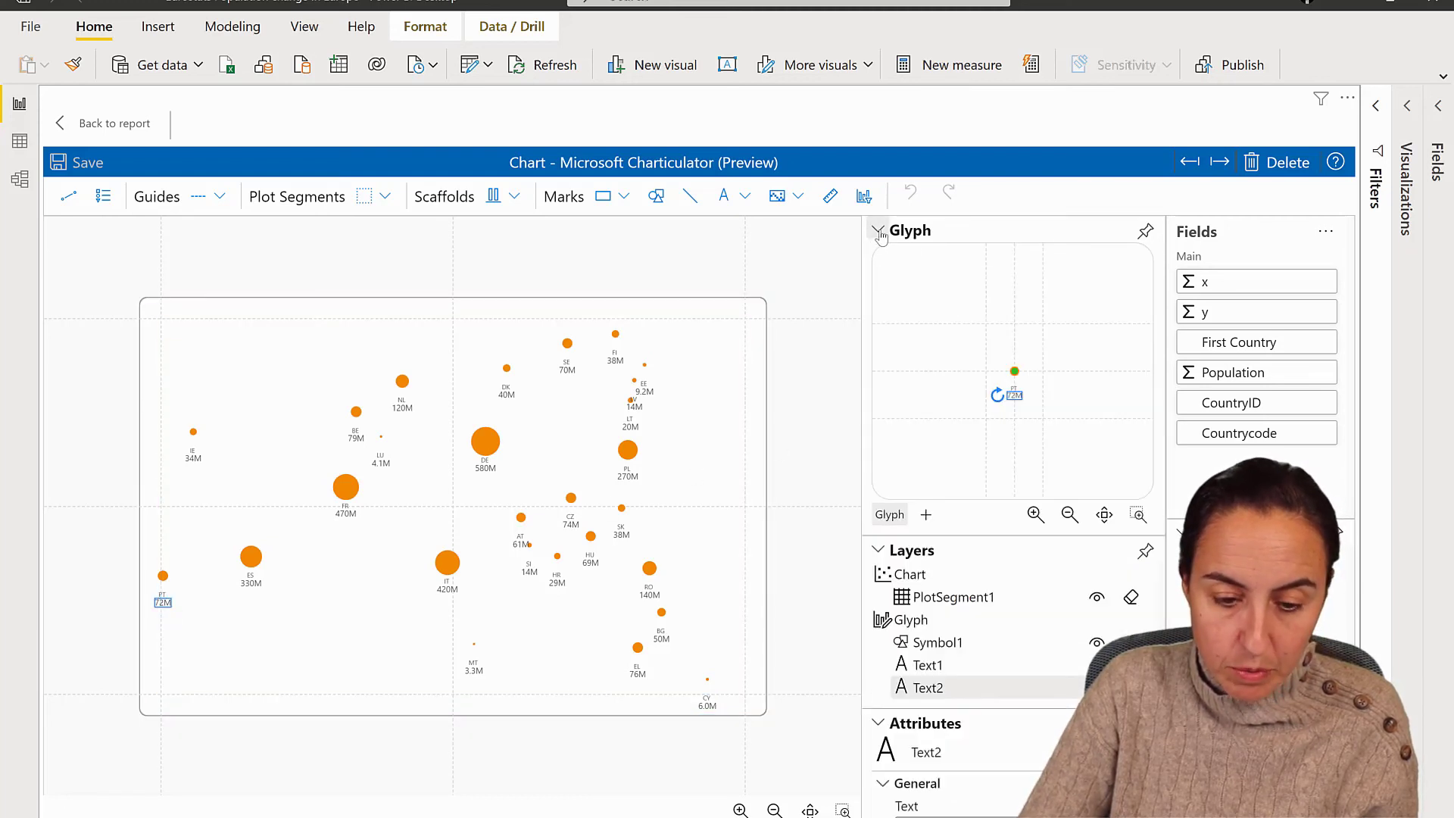